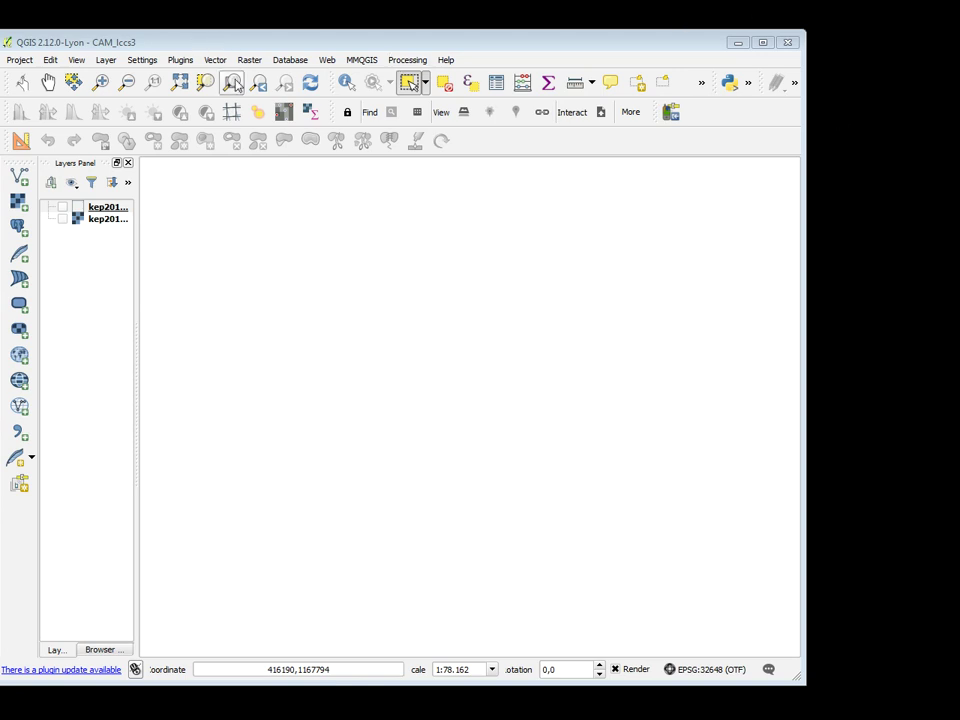
pyautogui.click(180, 61)
pyautogui.moveTo(200, 140)
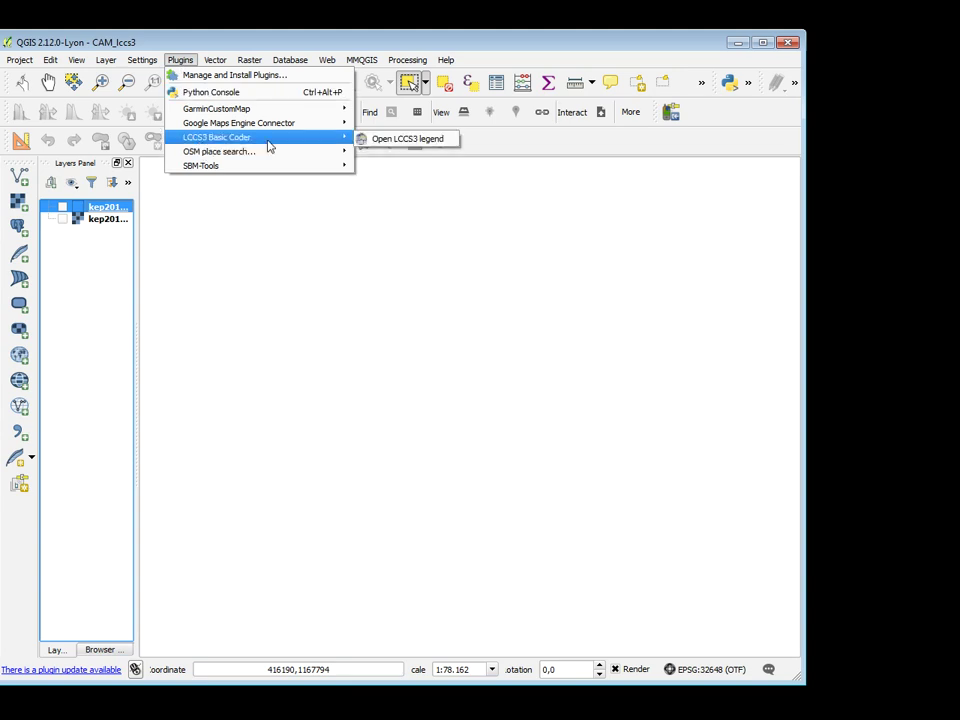
pyautogui.click(289, 47)
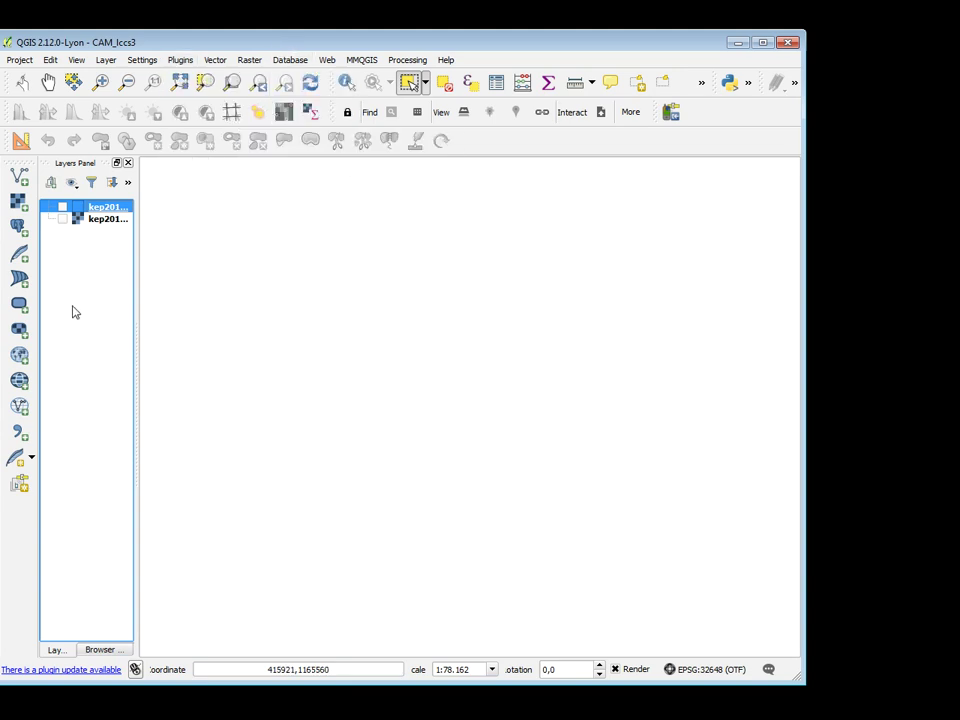
# Turn on the raster image layer to display the satellite image on the map.
pyautogui.click(63, 219)
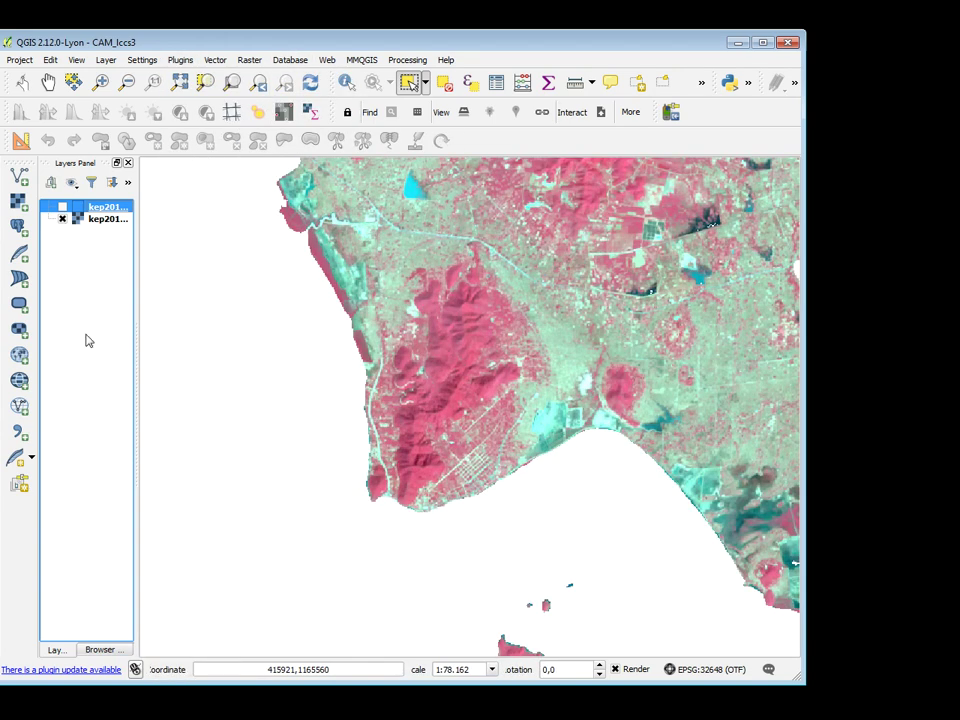
pyautogui.click(48, 84)
pyautogui.moveTo(536, 257); pyautogui.dragTo(416, 373)
pyautogui.scroll(1, 416, 373)
pyautogui.scroll(-1, 416, 375)
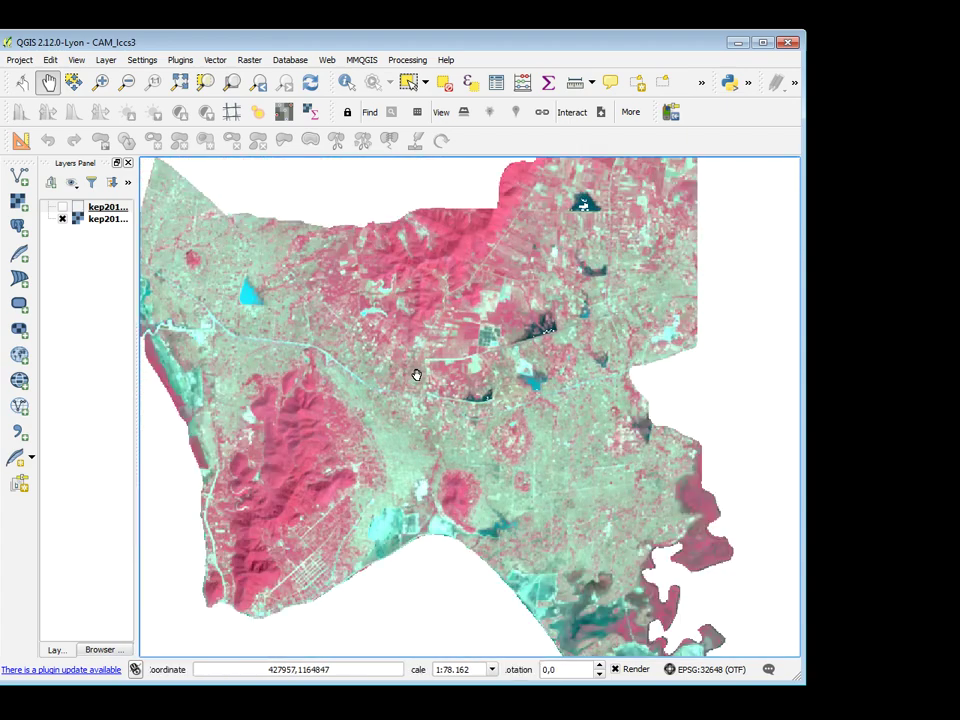
pyautogui.moveTo(416, 374); pyautogui.dragTo(471, 372)
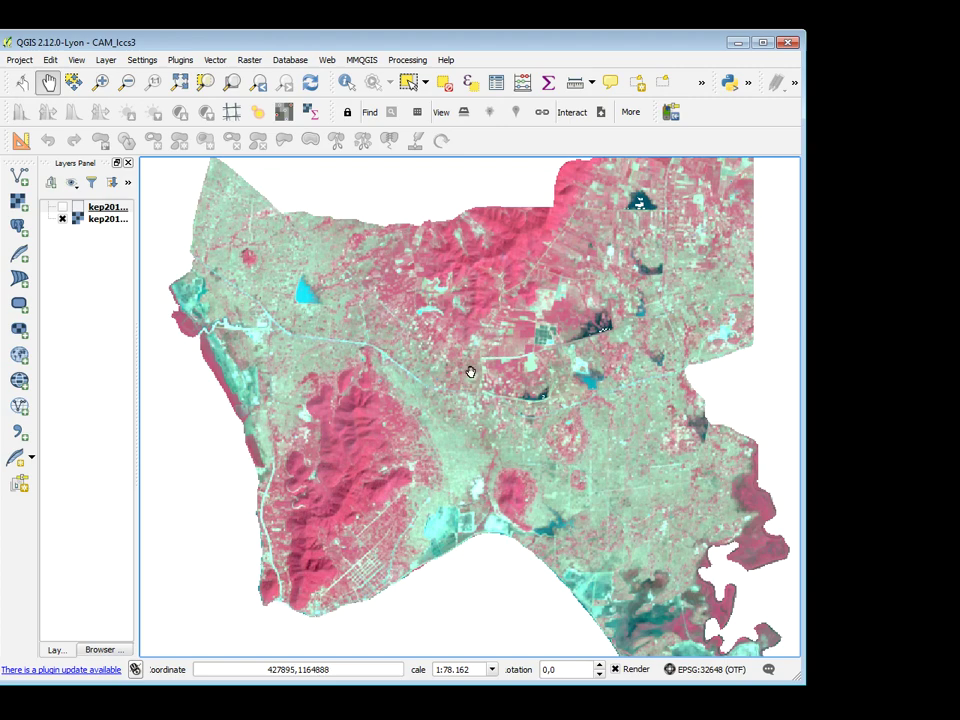
pyautogui.scroll(-1, 470, 374)
pyautogui.scroll(1, 476, 377)
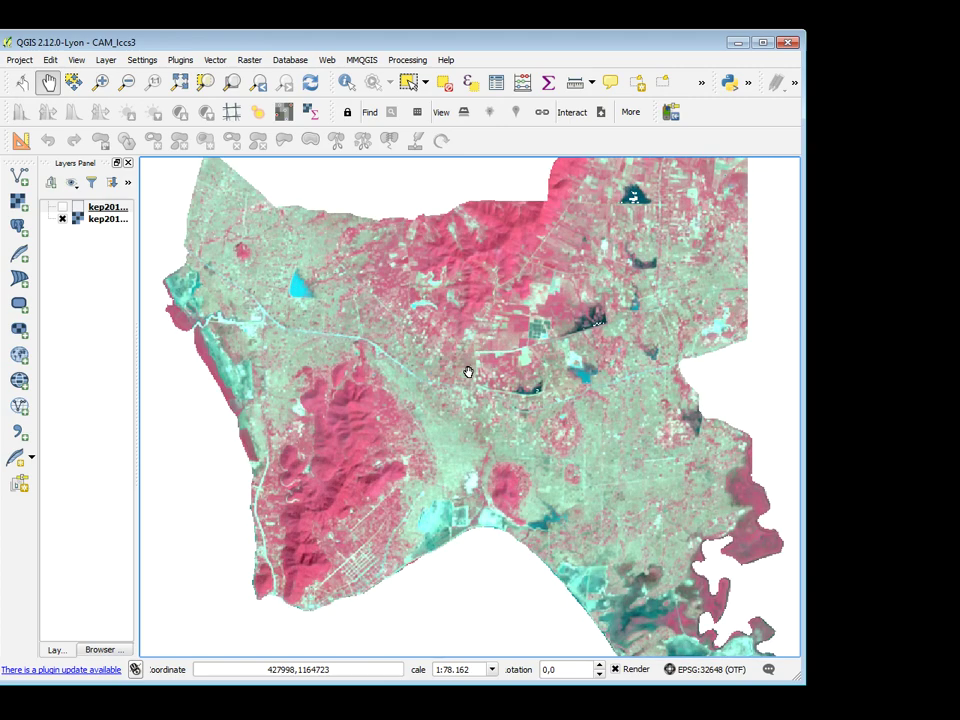
pyautogui.moveTo(566, 499); pyautogui.dragTo(551, 461)
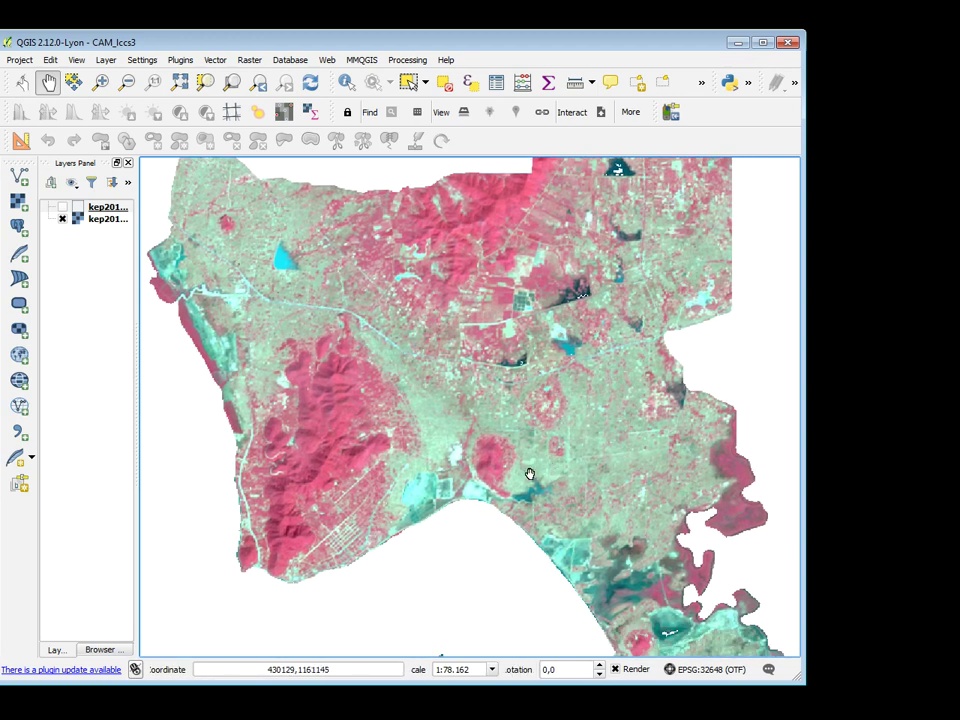
# Turn on the kep2014a_clip polygon layer over the image and open its attribute table.
pyautogui.click(63, 208)
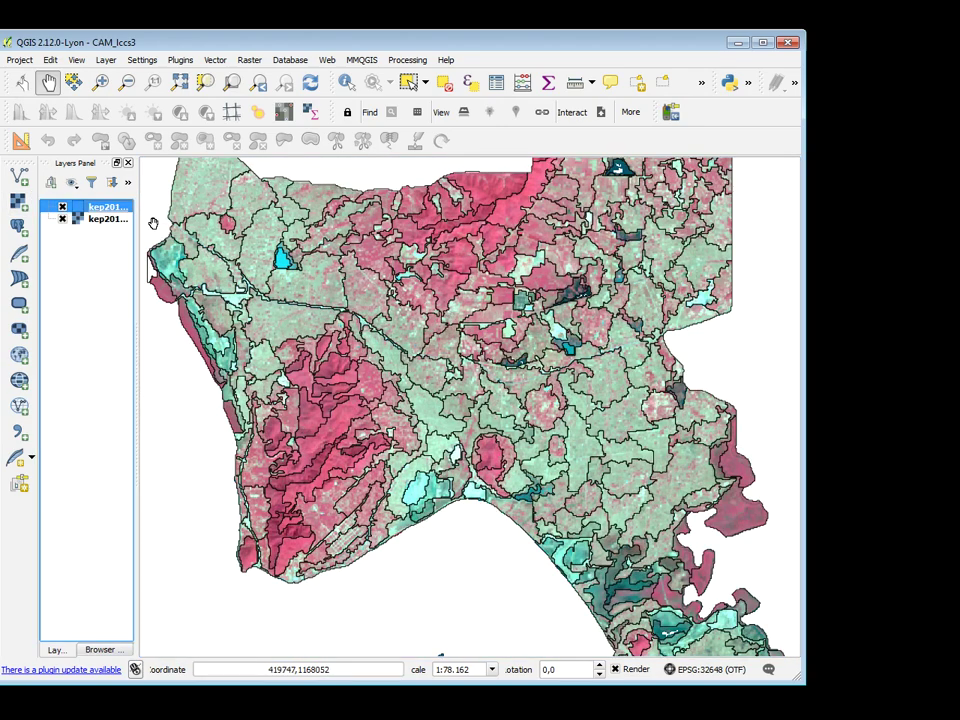
pyautogui.rightClick(106, 209)
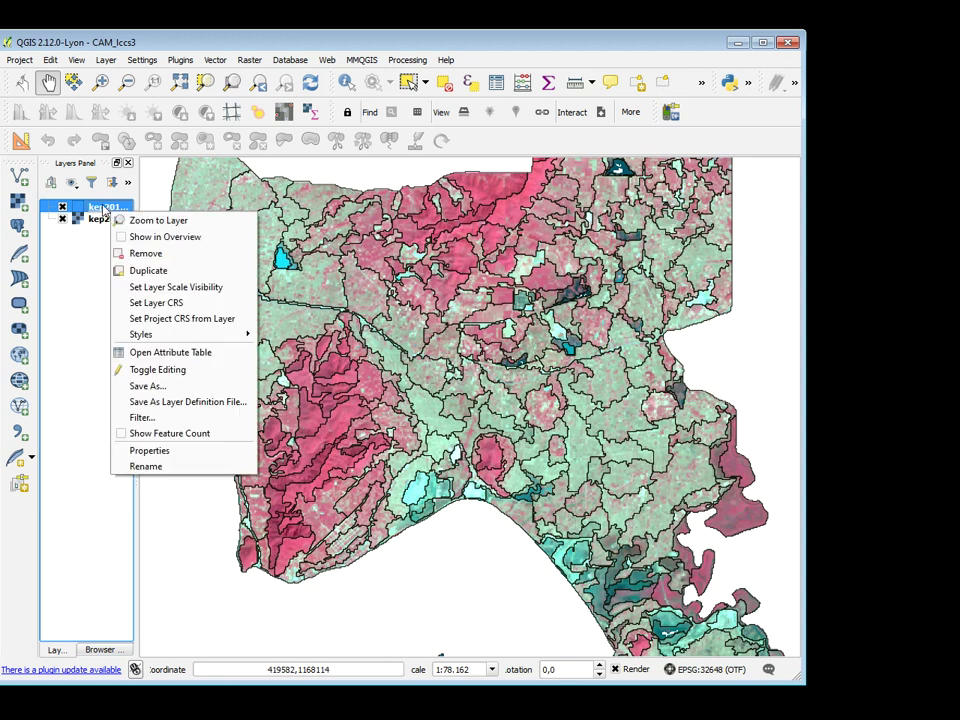
pyautogui.click(197, 353)
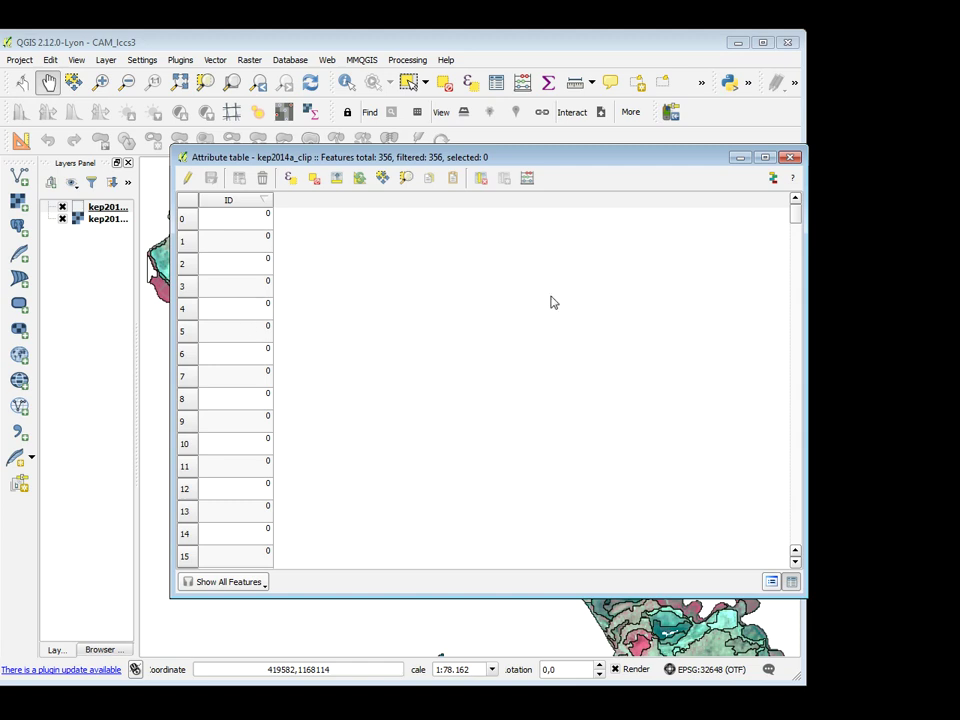
# Set up a new field named legend2014 of type Text (string) in the field calculator.
pyautogui.click(527, 177)
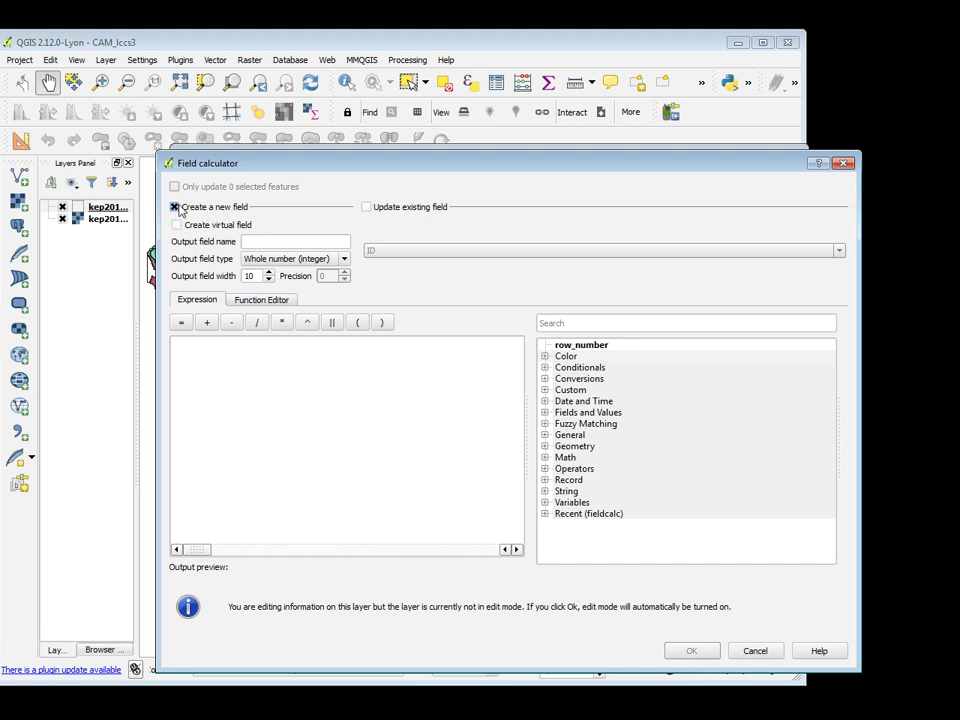
pyautogui.click(277, 241)
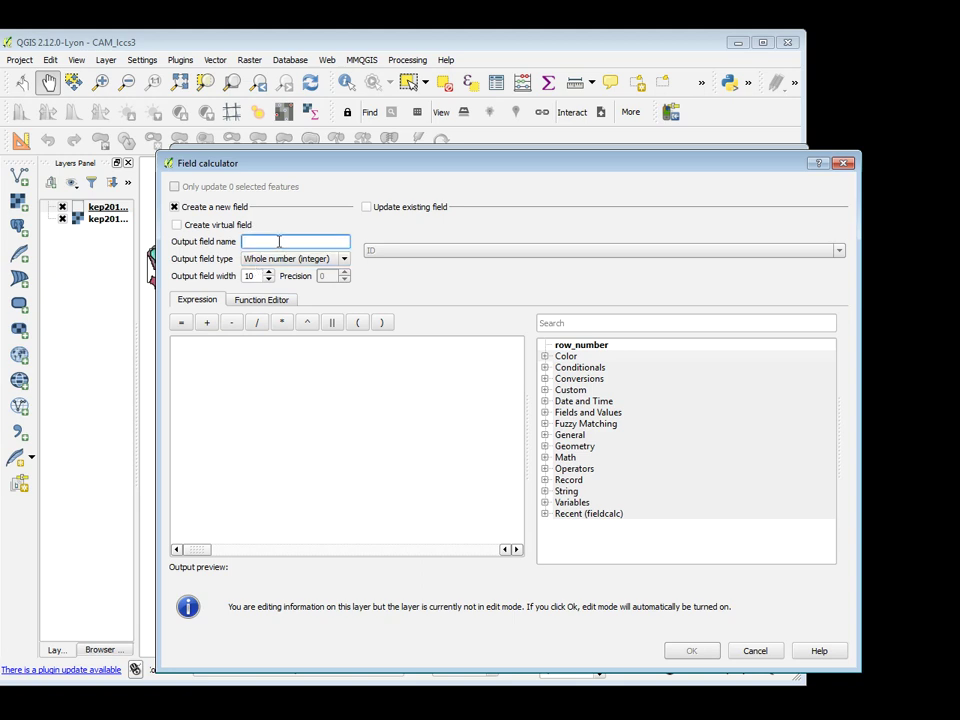
pyautogui.write('legend2014')
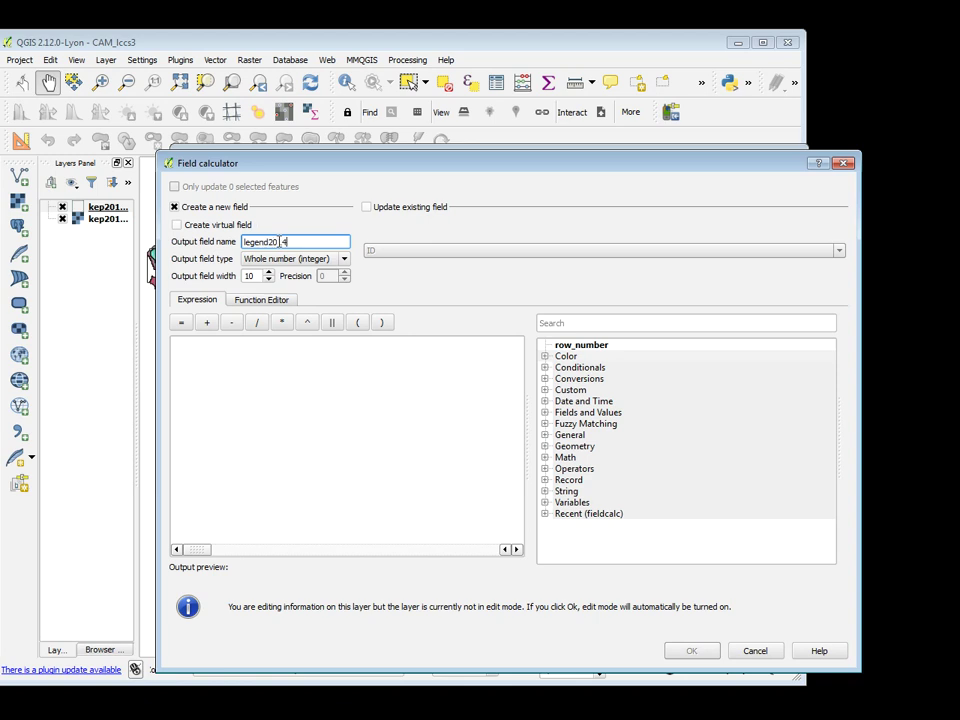
pyautogui.click(343, 259)
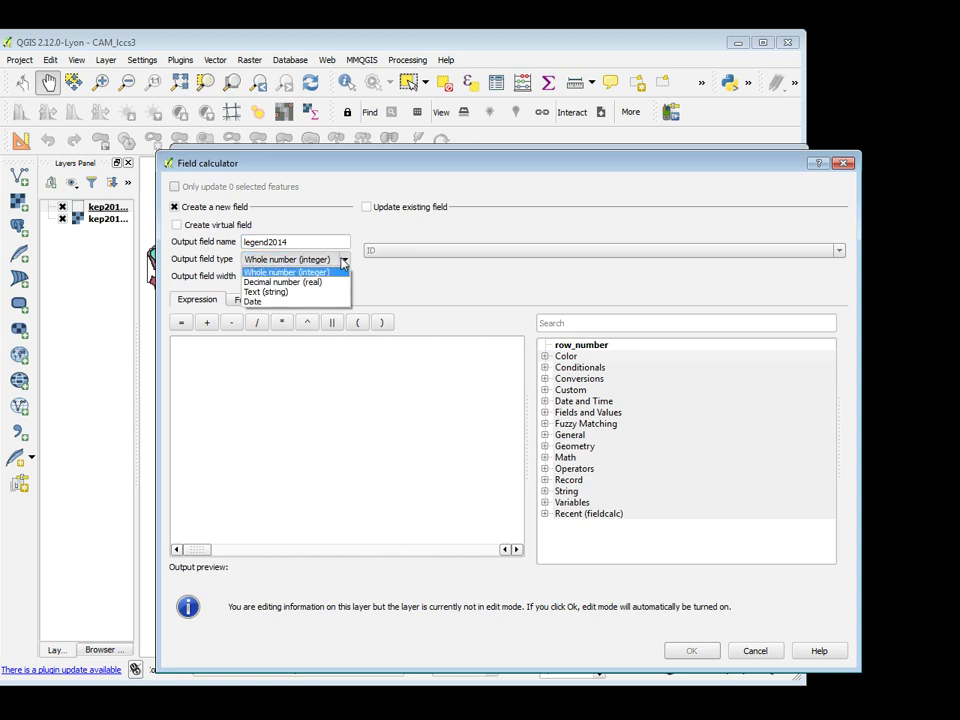
pyautogui.click(280, 293)
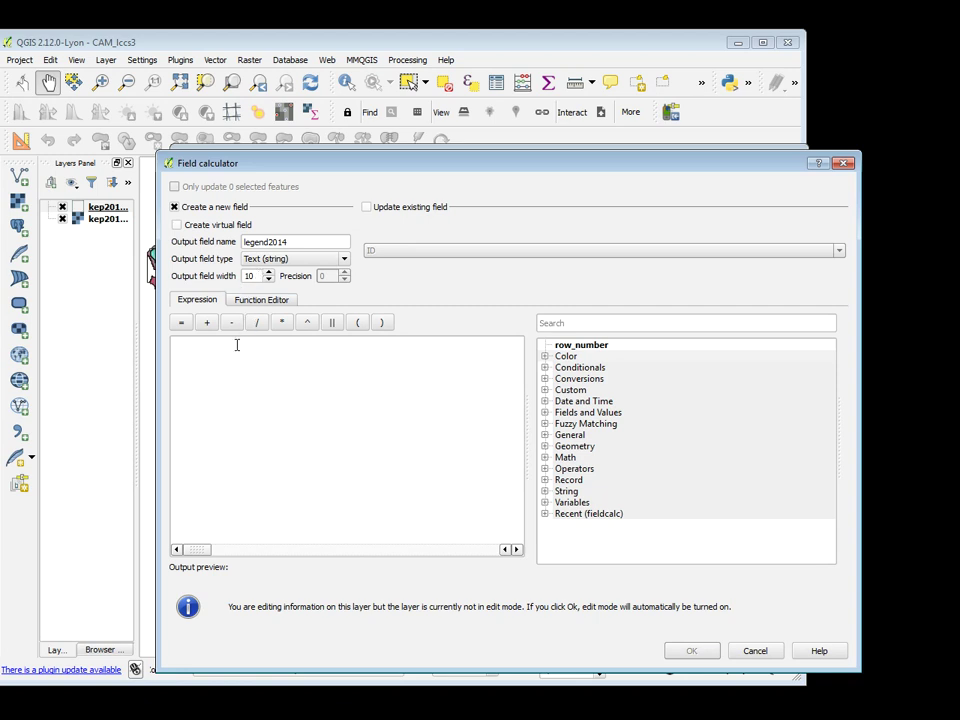
# Enter the expression 'tocode' as the new field's value and run the calculation for all features.
pyautogui.click(299, 377)
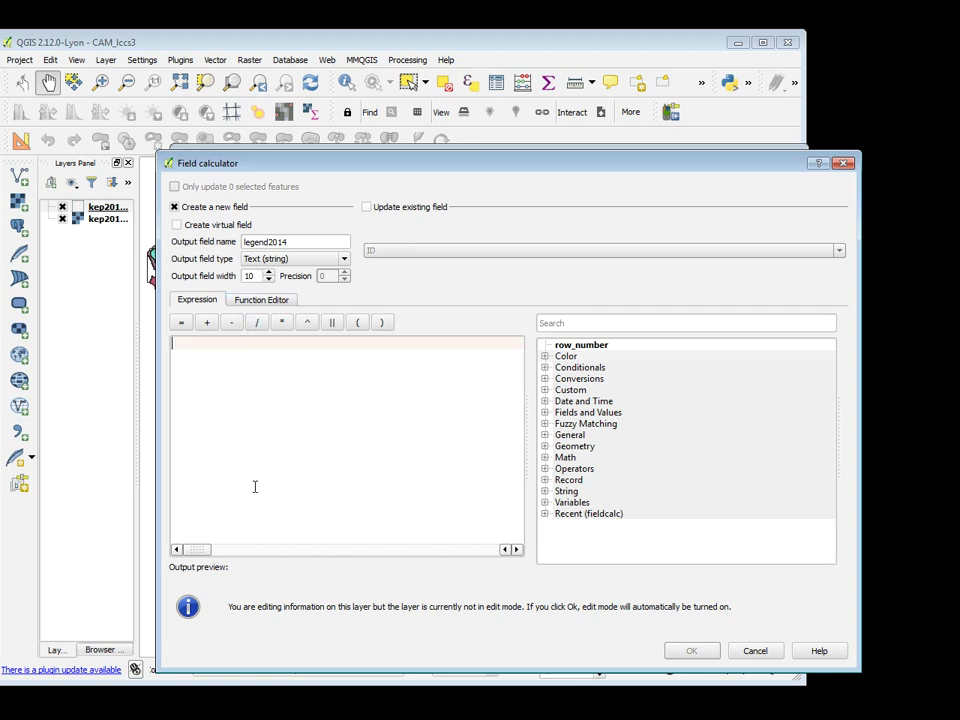
pyautogui.write("''")
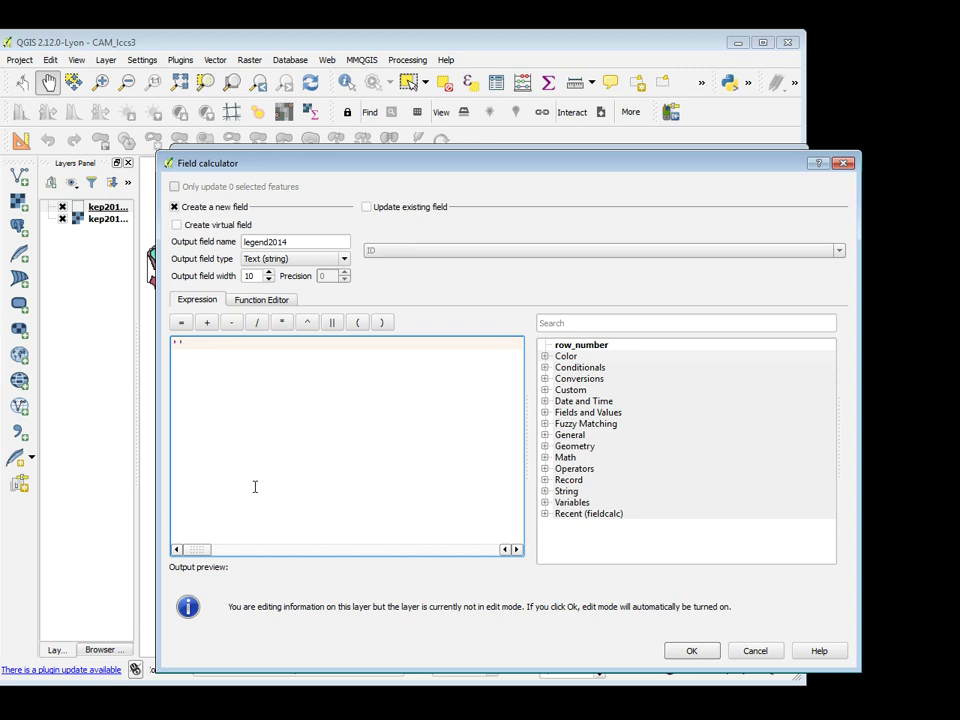
pyautogui.write('tocode')
pyautogui.click(692, 651)
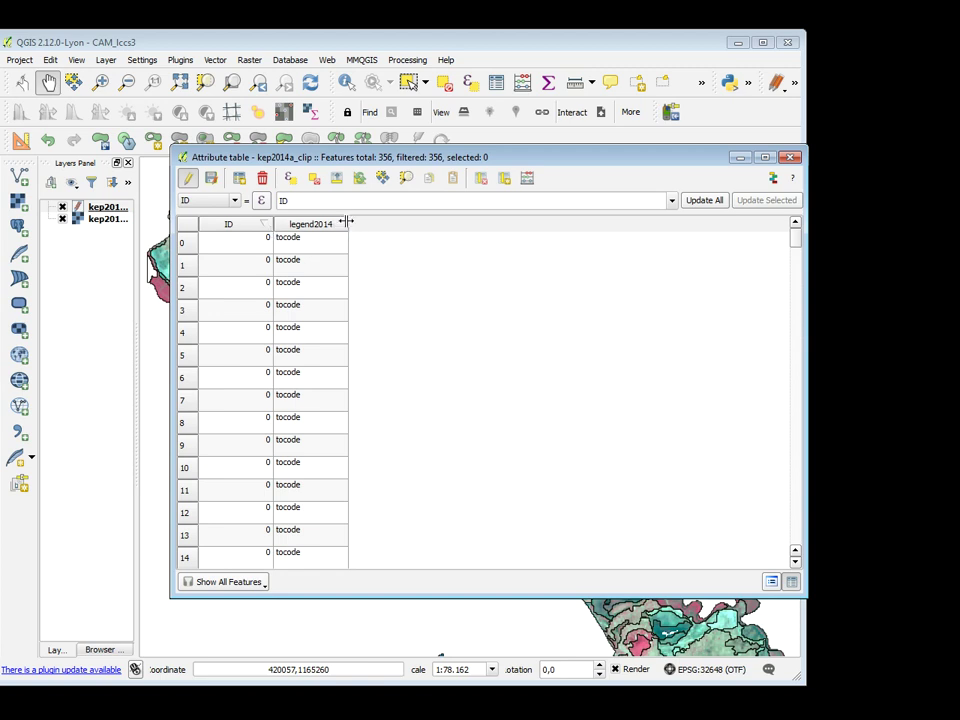
# Widen the legend2014 column in the attribute table and select polygons on the map.
pyautogui.moveTo(348, 224); pyautogui.dragTo(391, 224)
pyautogui.moveTo(417, 160); pyautogui.dragTo(682, 166)
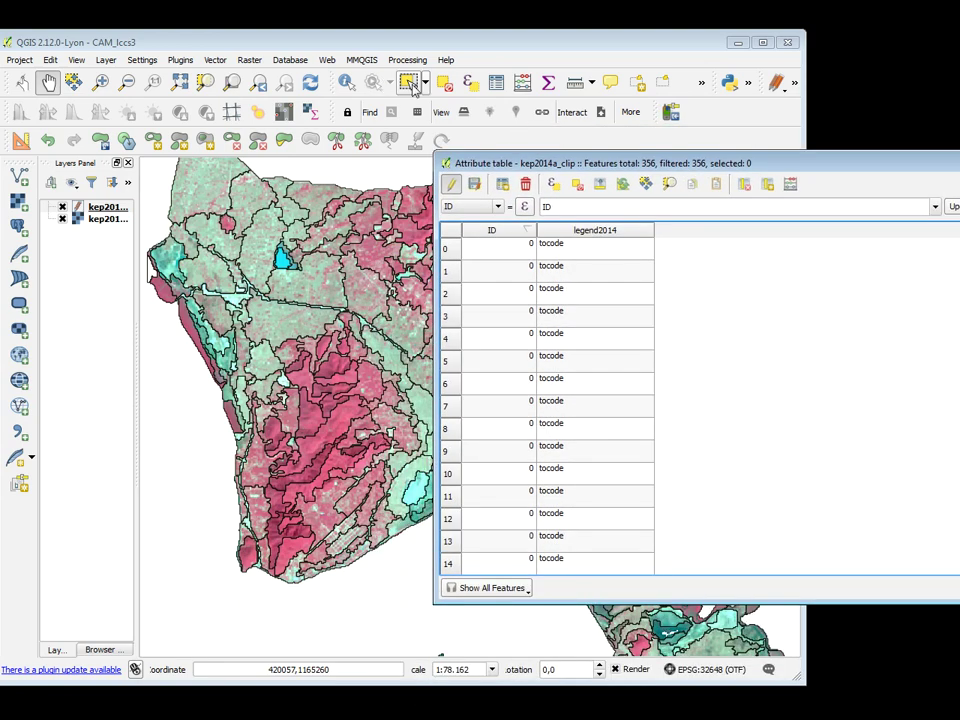
pyautogui.click(312, 68)
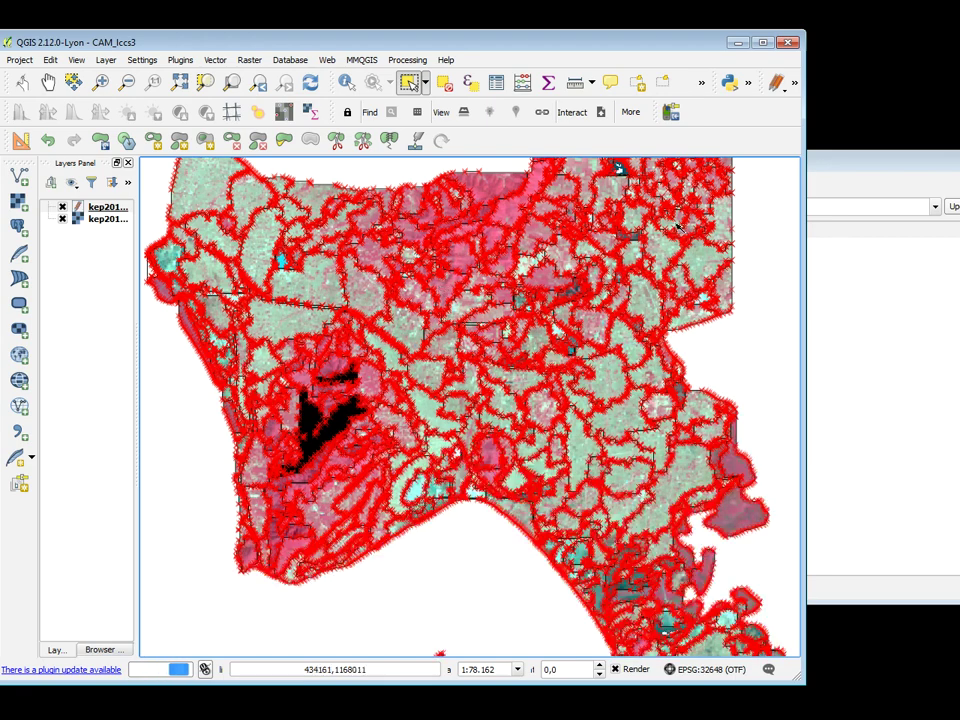
pyautogui.moveTo(862, 170); pyautogui.dragTo(677, 189)
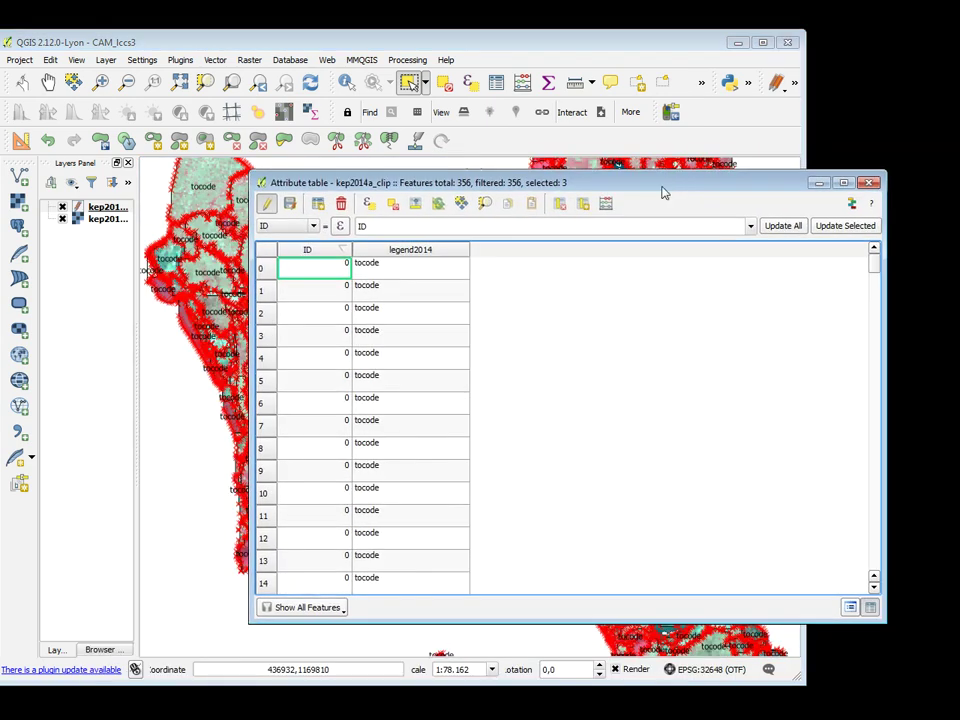
# Dismiss the field calculator without creating another field and close the attribute table.
pyautogui.click(522, 83)
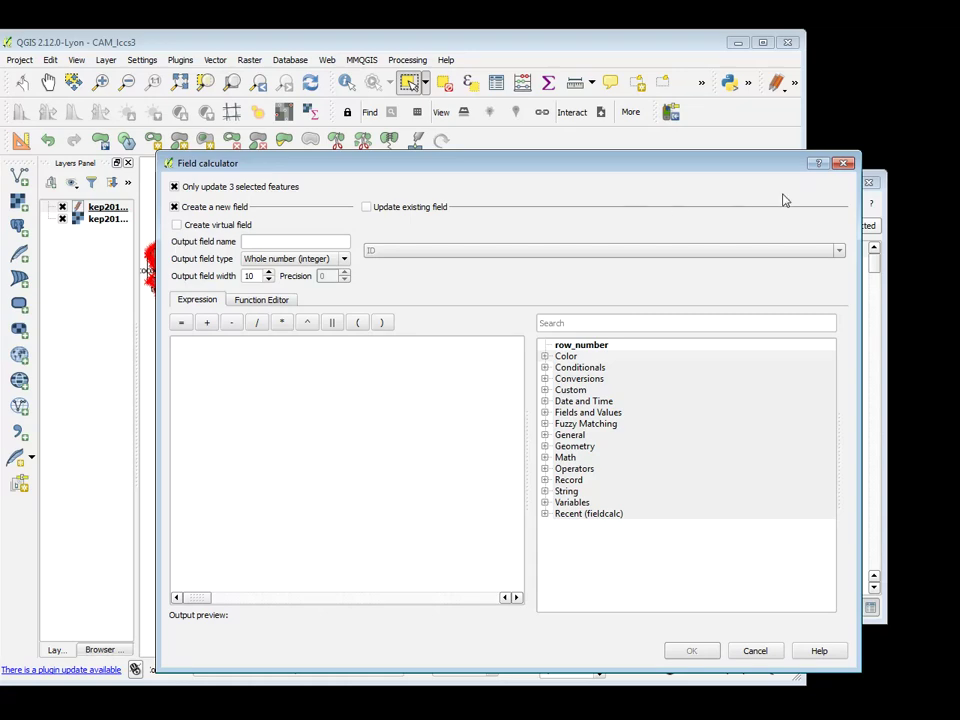
pyautogui.click(846, 164)
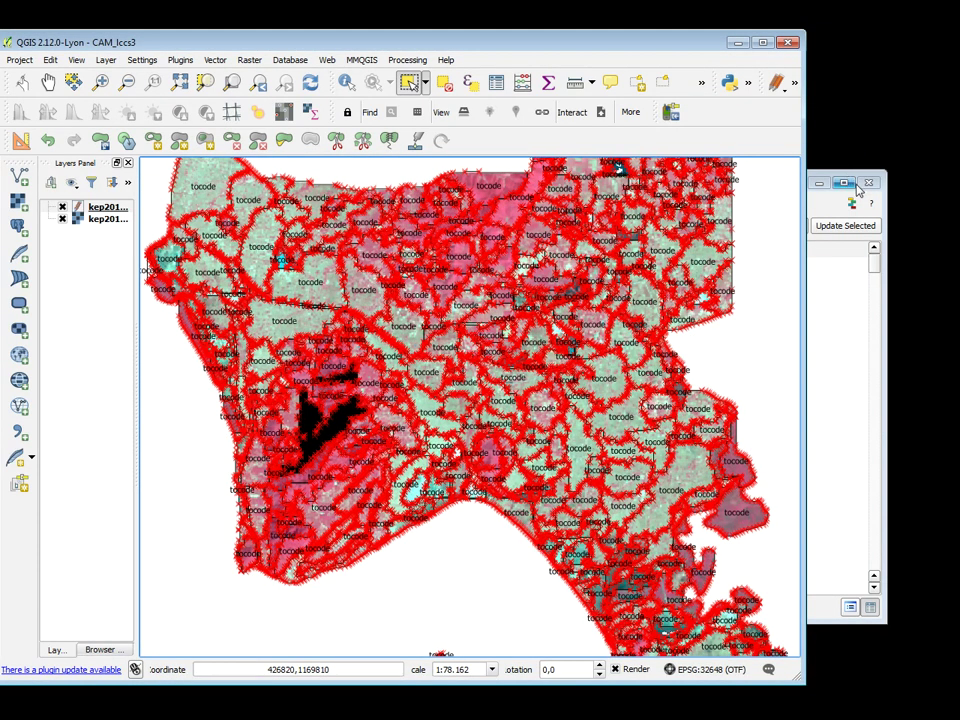
pyautogui.click(869, 186)
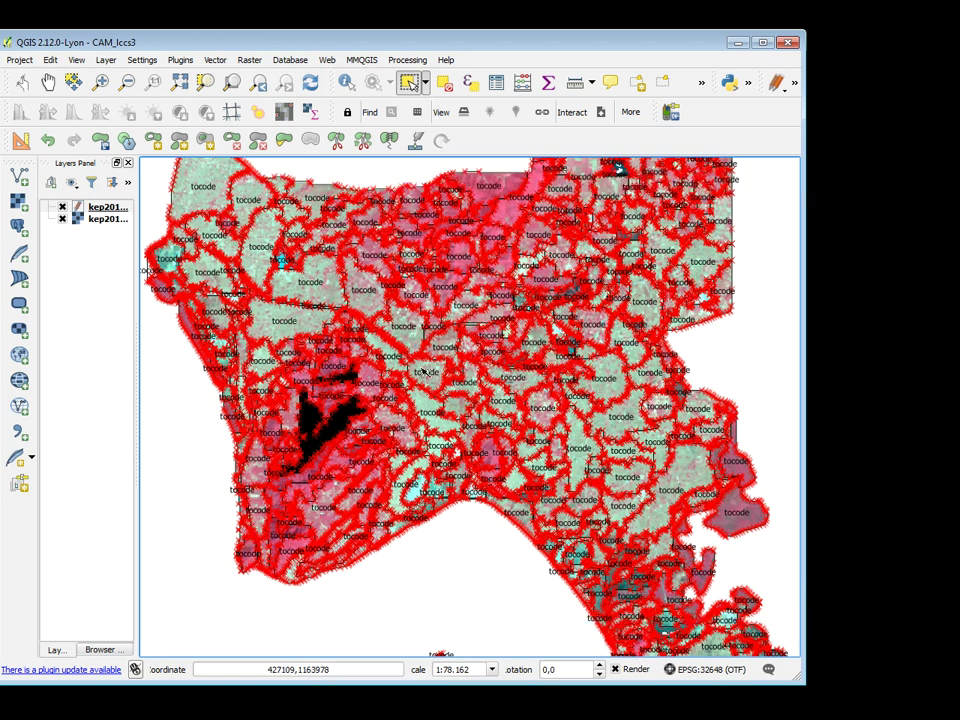
# Stop editing the kep2014a_clip layer and save its changes.
pyautogui.click(779, 84)
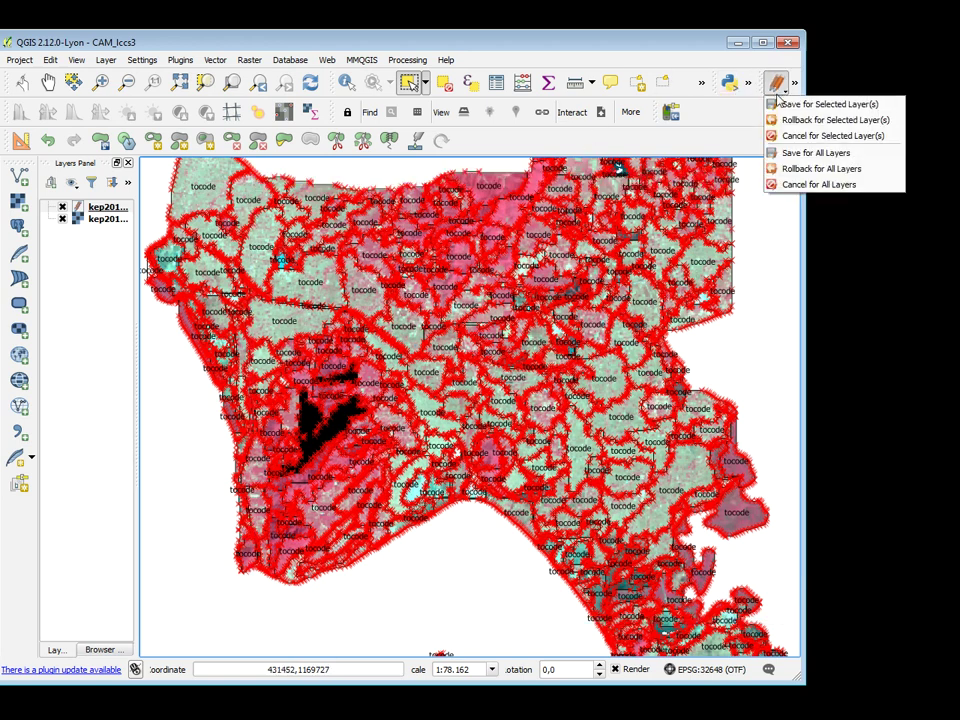
pyautogui.click(794, 85)
pyautogui.click(794, 86)
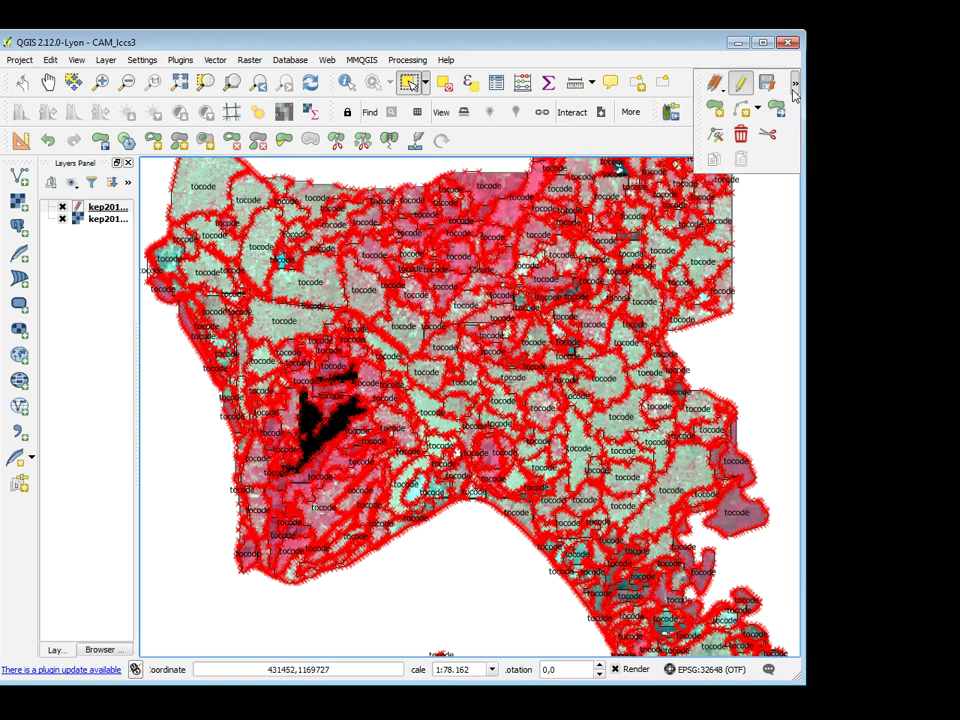
pyautogui.click(740, 84)
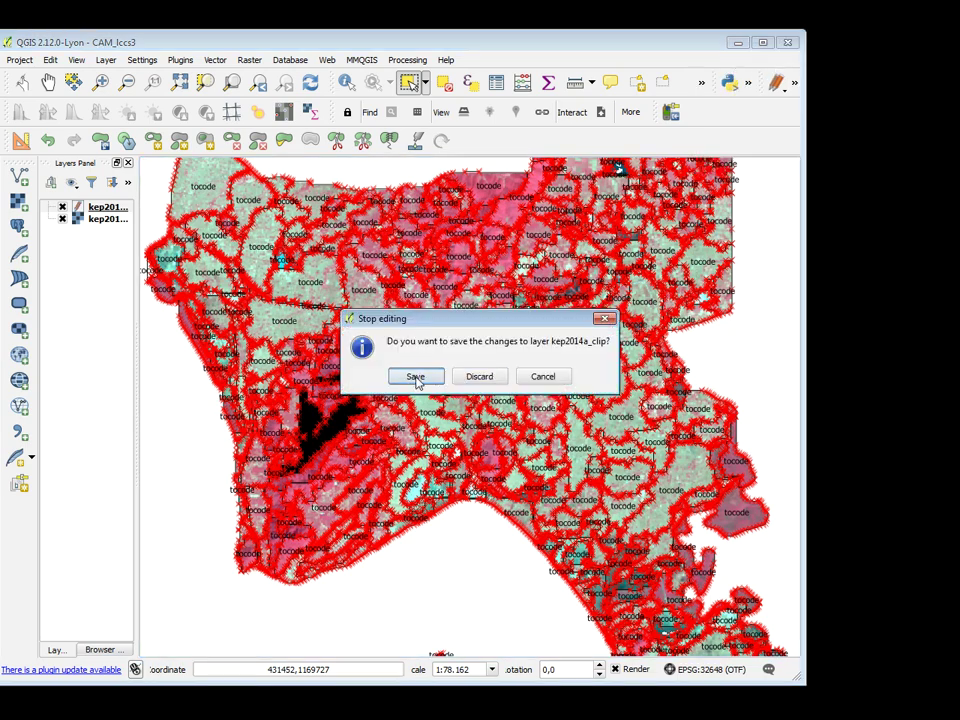
pyautogui.click(418, 379)
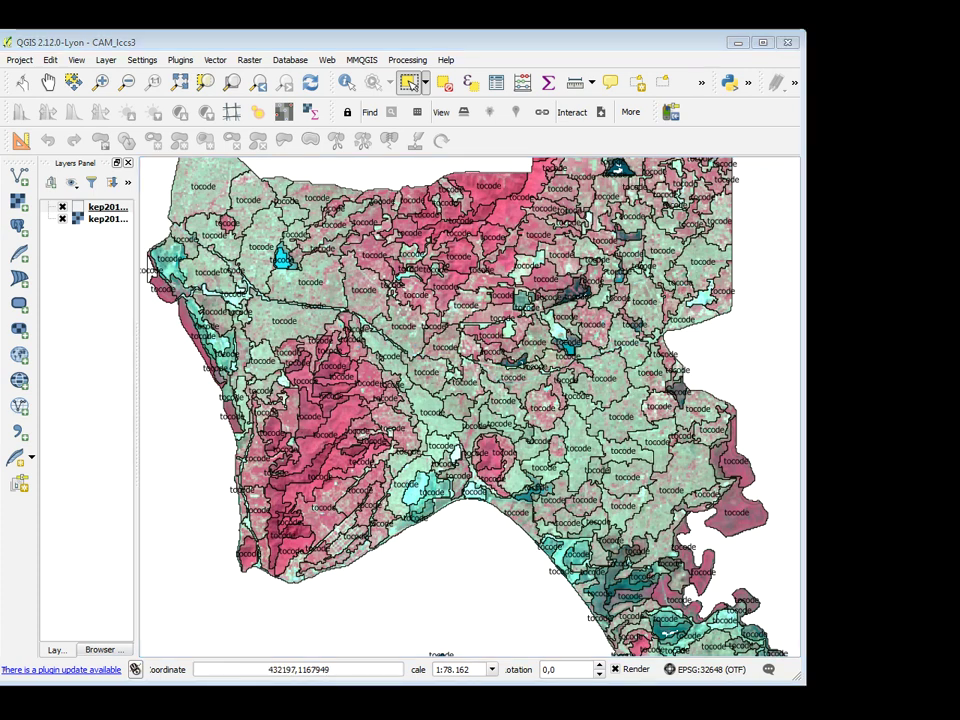
# Start opening an LCCS3 legend with the LCCS3 Basic Coder plugin.
pyautogui.click(184, 62)
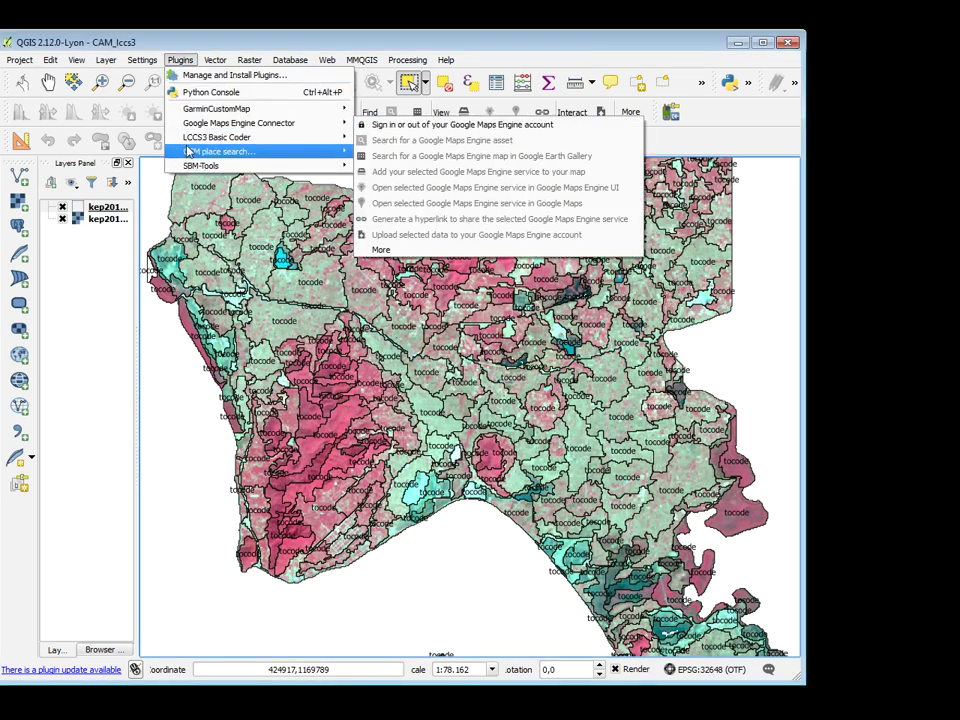
pyautogui.moveTo(210, 137)
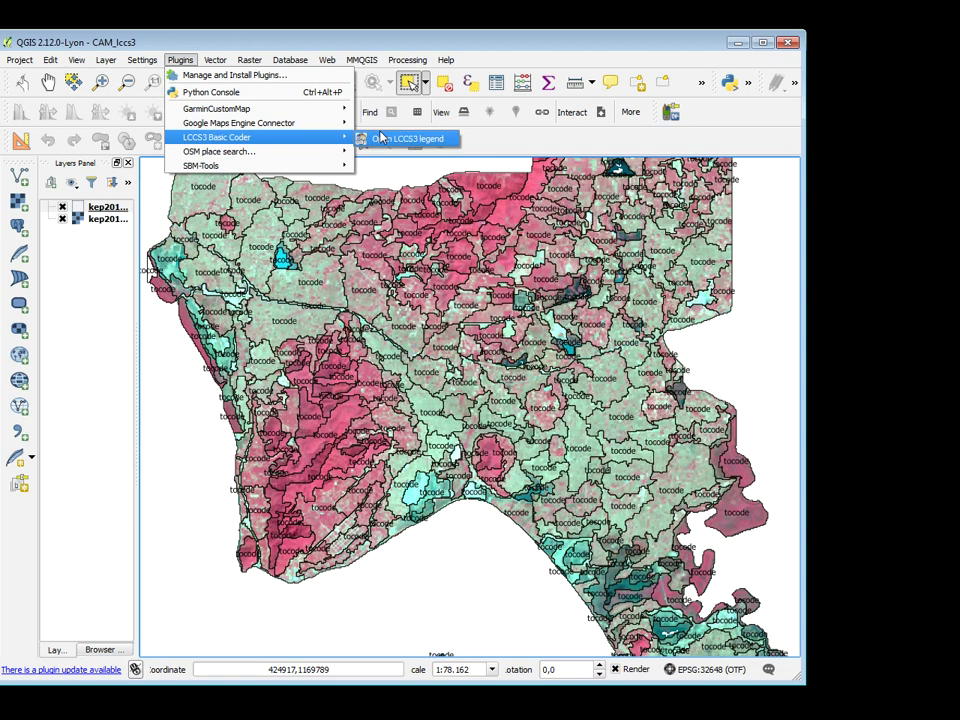
pyautogui.click(380, 137)
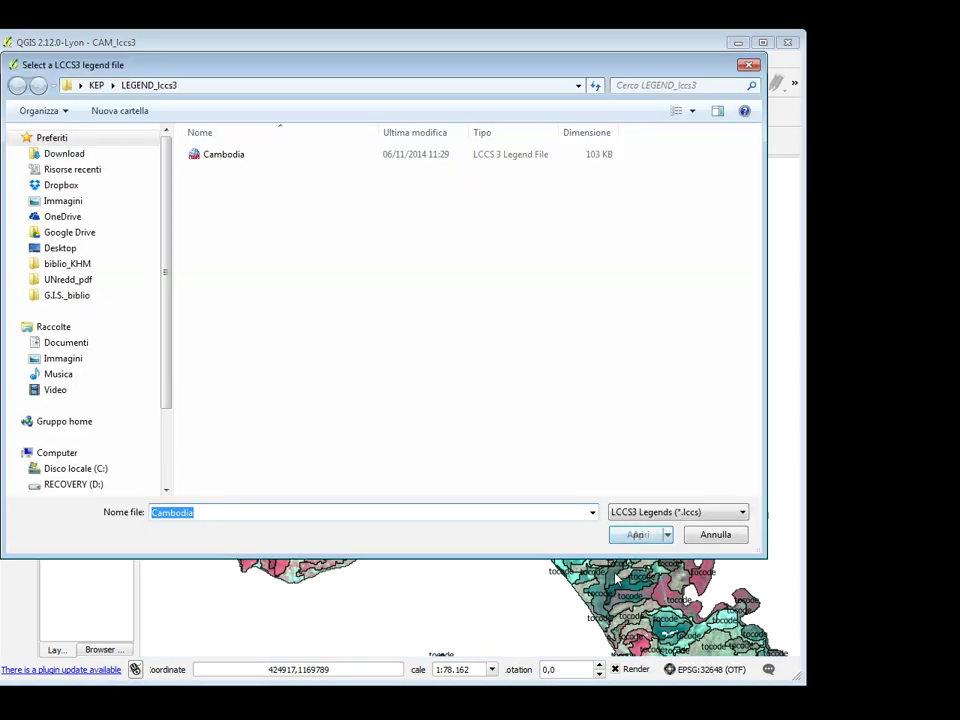
pyautogui.moveTo(220, 68); pyautogui.dragTo(369, 99)
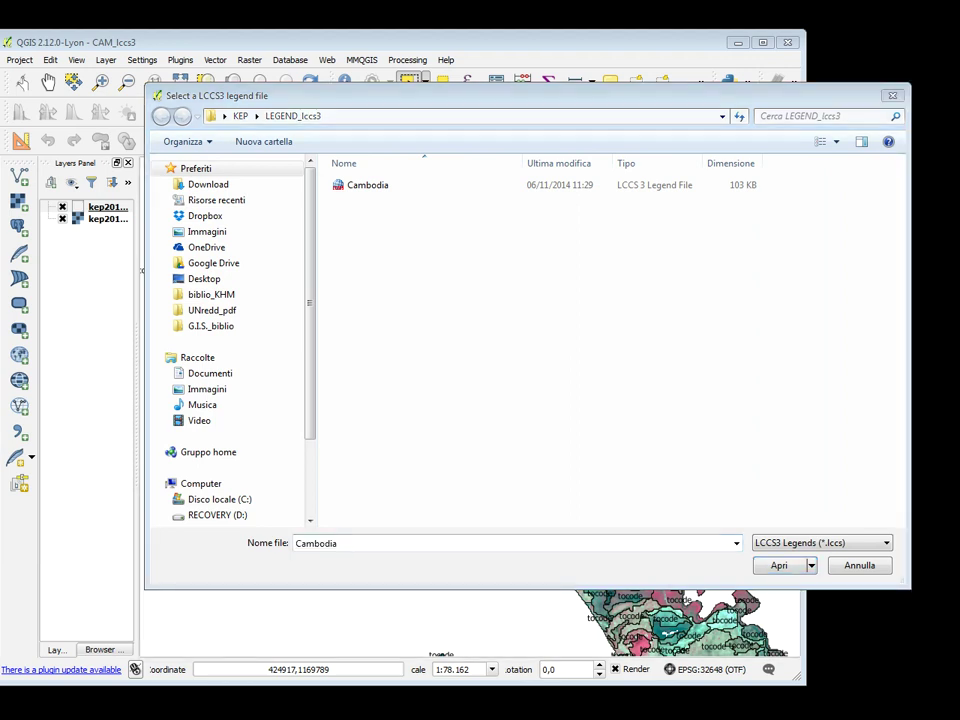
# Close the note and load the Cambodia legend file from the LEGEND_lccs3 folder inside KEP.
pyautogui.moveTo(470, 325); pyautogui.dragTo(632, 312)
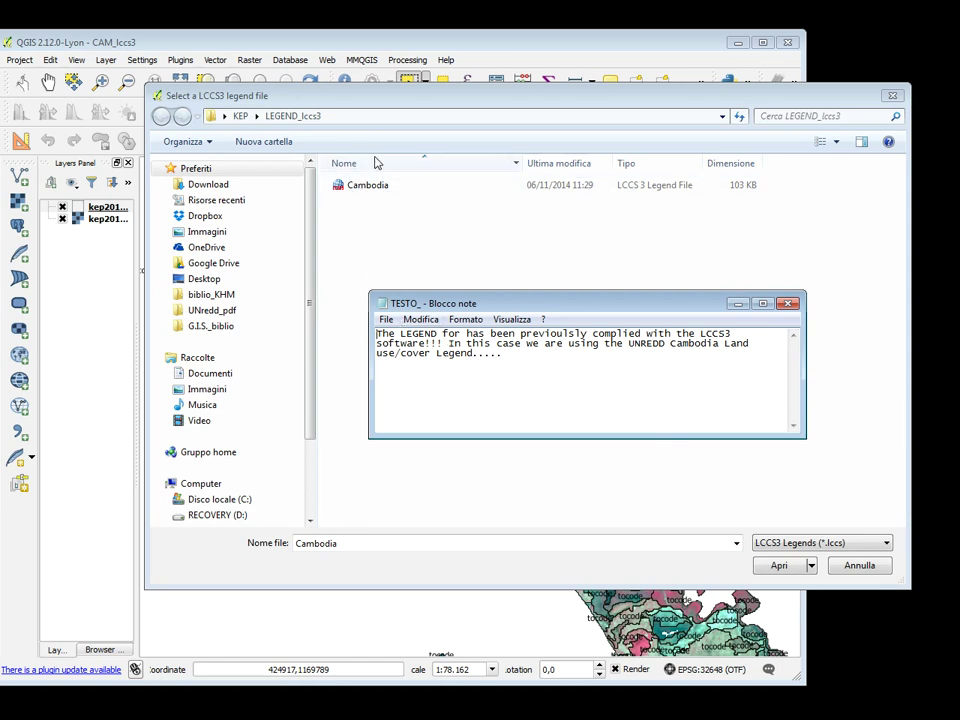
pyautogui.click(786, 303)
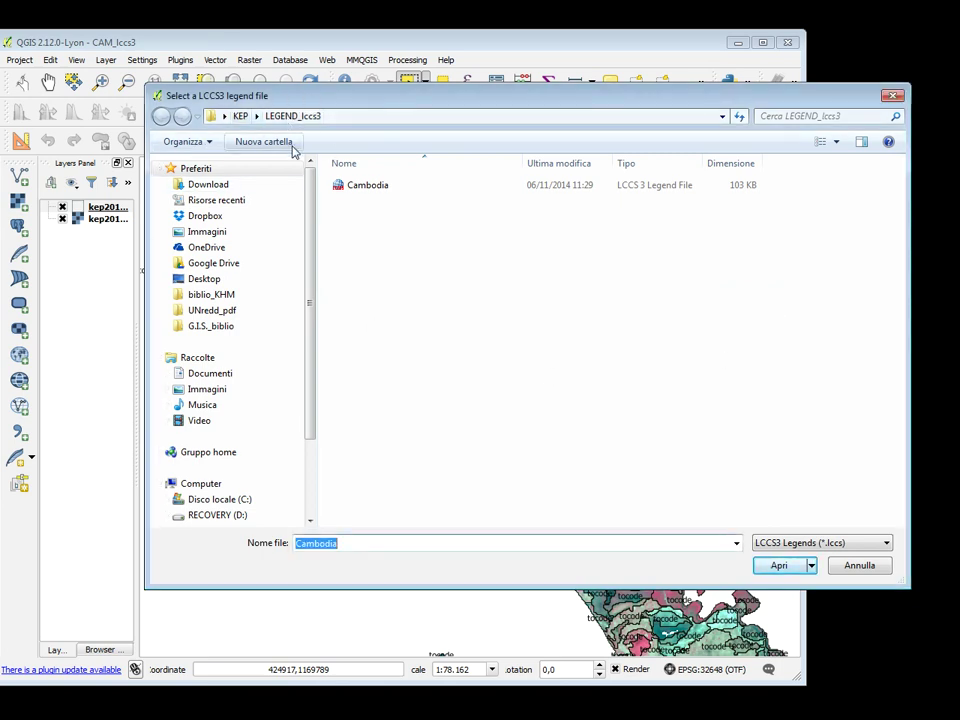
pyautogui.click(238, 116)
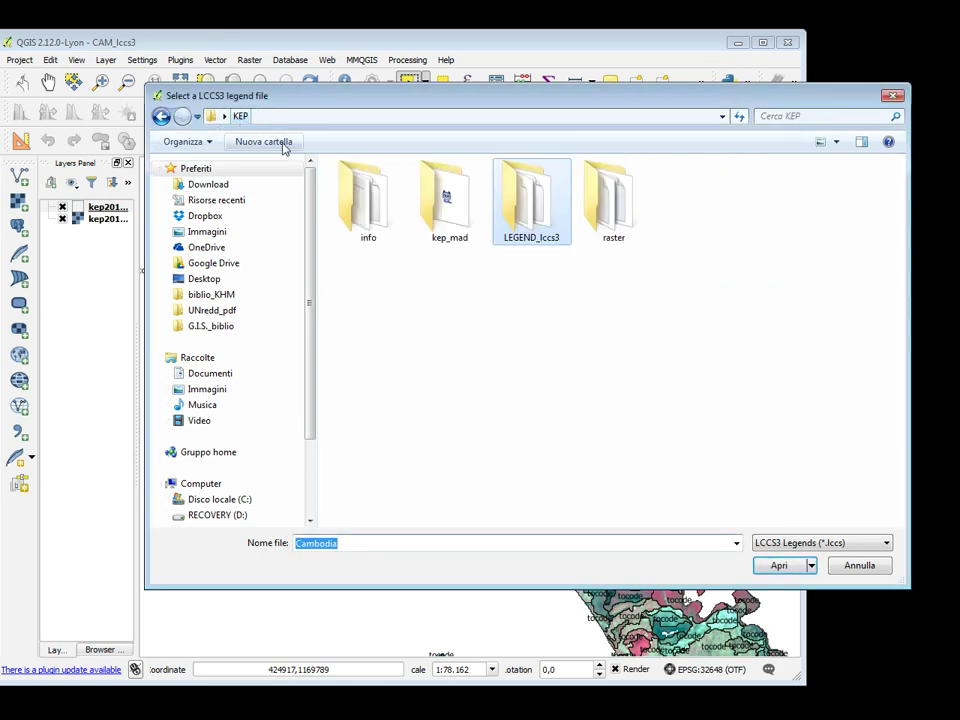
pyautogui.doubleClick(527, 224)
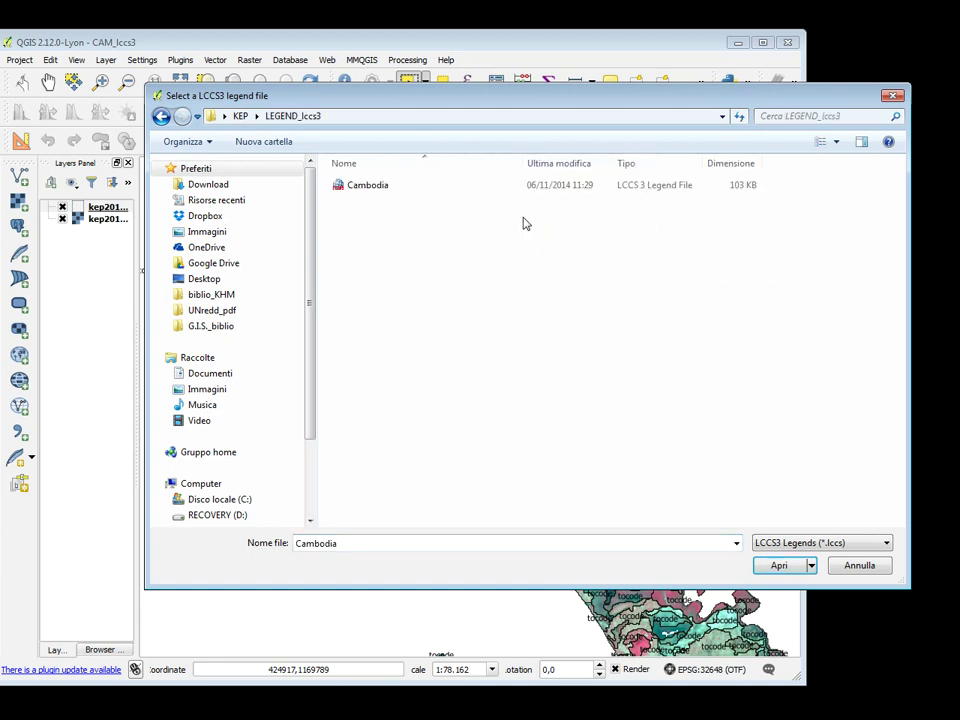
pyautogui.doubleClick(363, 187)
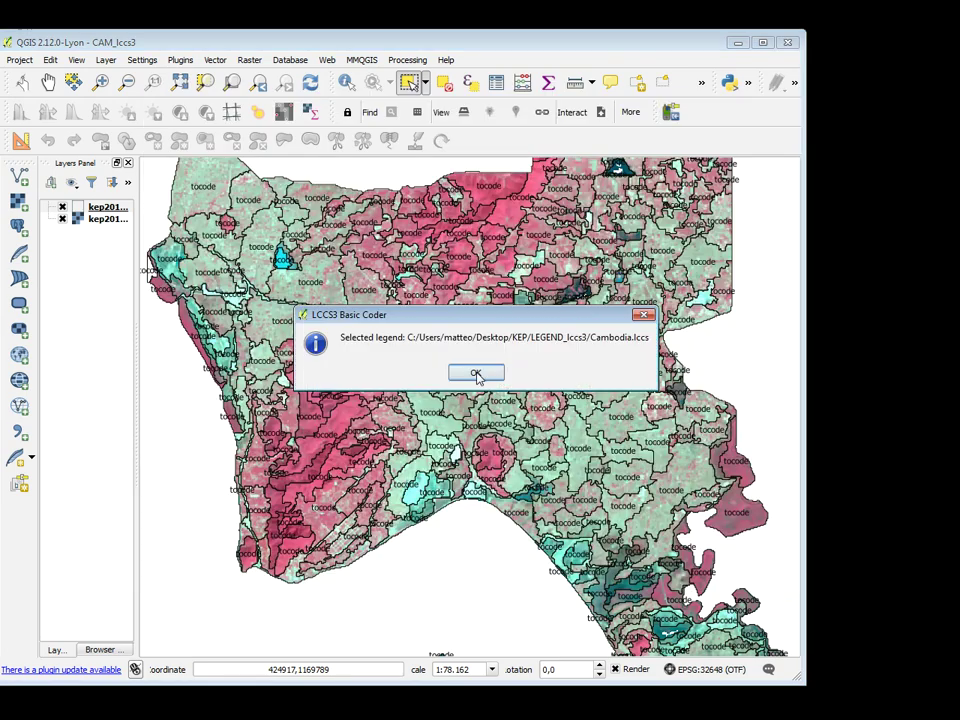
pyautogui.click(476, 373)
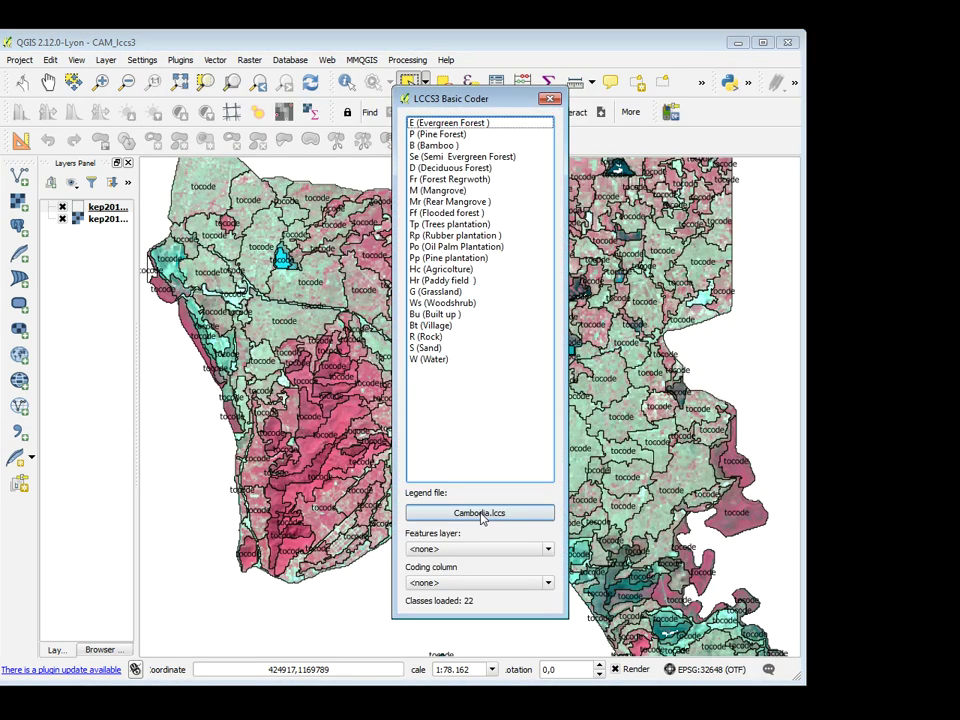
# Move the LCCS3 Basic Coder window beside the map and shorten it so the map stays uncovered.
pyautogui.moveTo(447, 92); pyautogui.dragTo(838, 133)
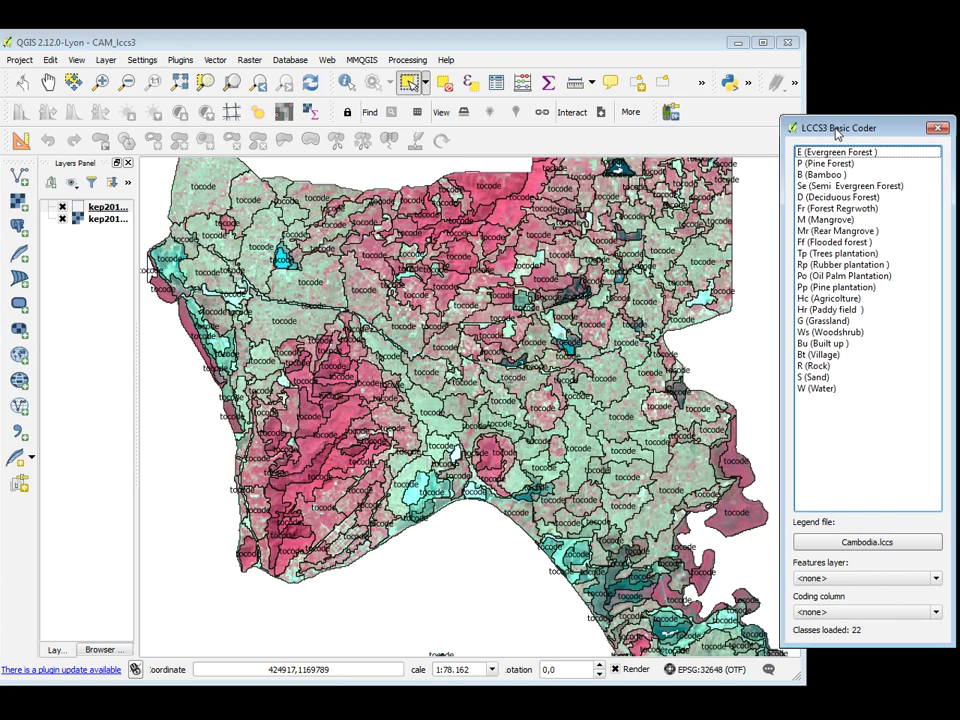
pyautogui.moveTo(853, 647); pyautogui.dragTo(871, 597)
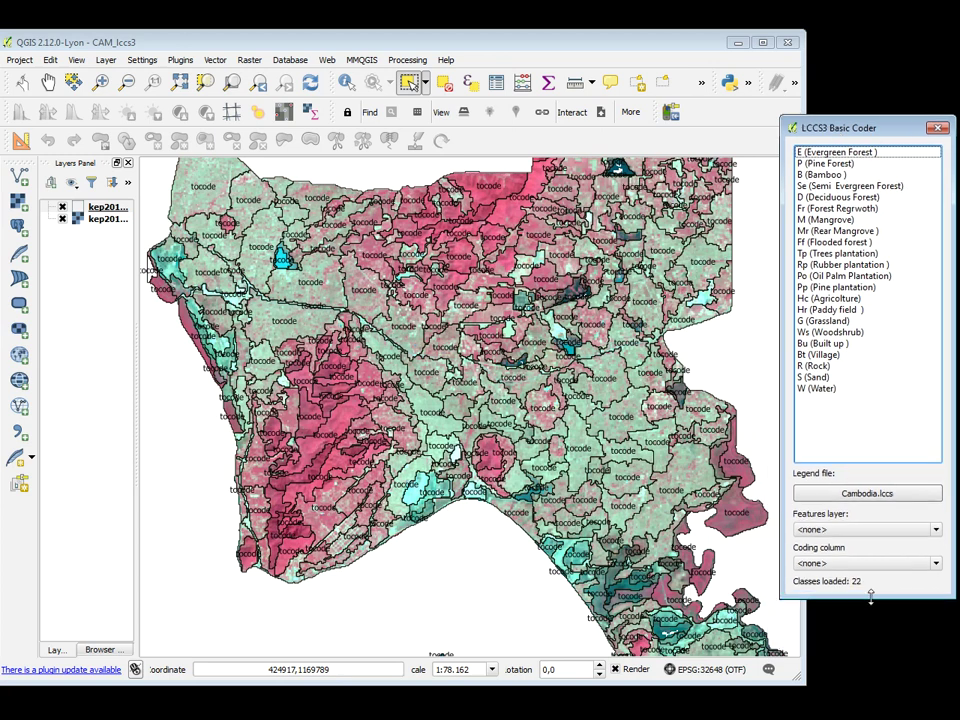
pyautogui.moveTo(878, 138); pyautogui.dragTo(876, 99)
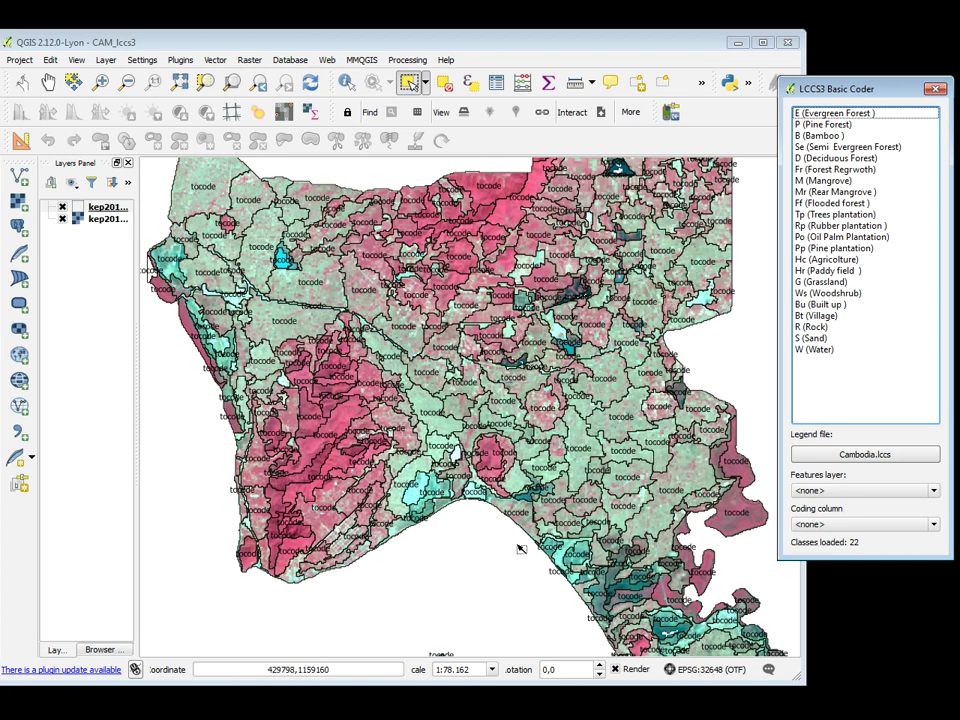
# Set the coder's features layer to kep2014a_clip and its coding column to legend2014.
pyautogui.click(932, 492)
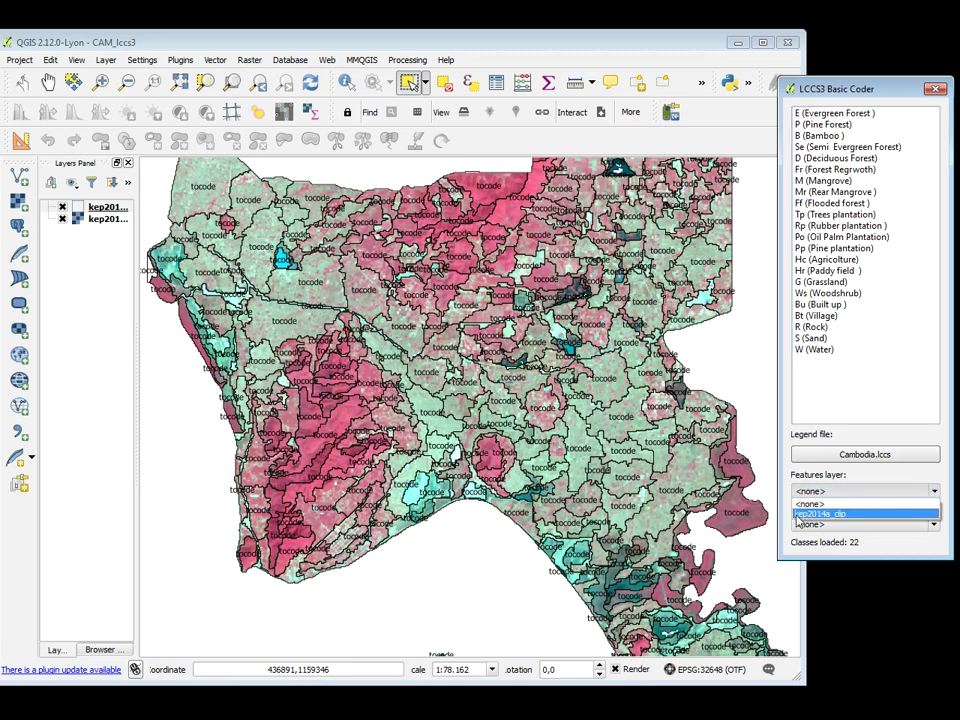
pyautogui.click(820, 513)
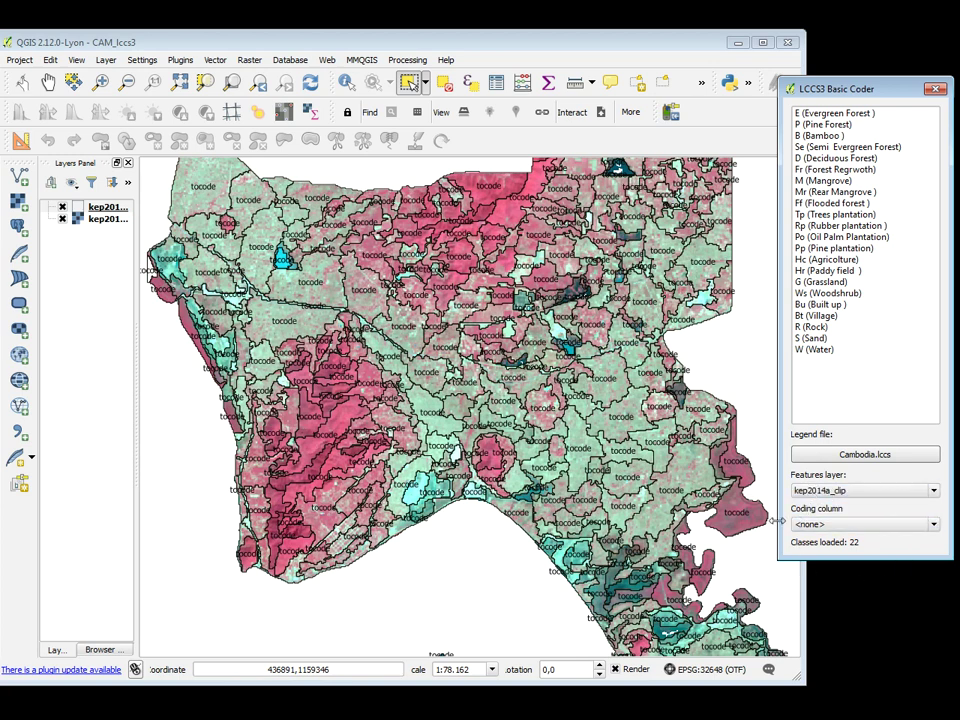
pyautogui.click(932, 528)
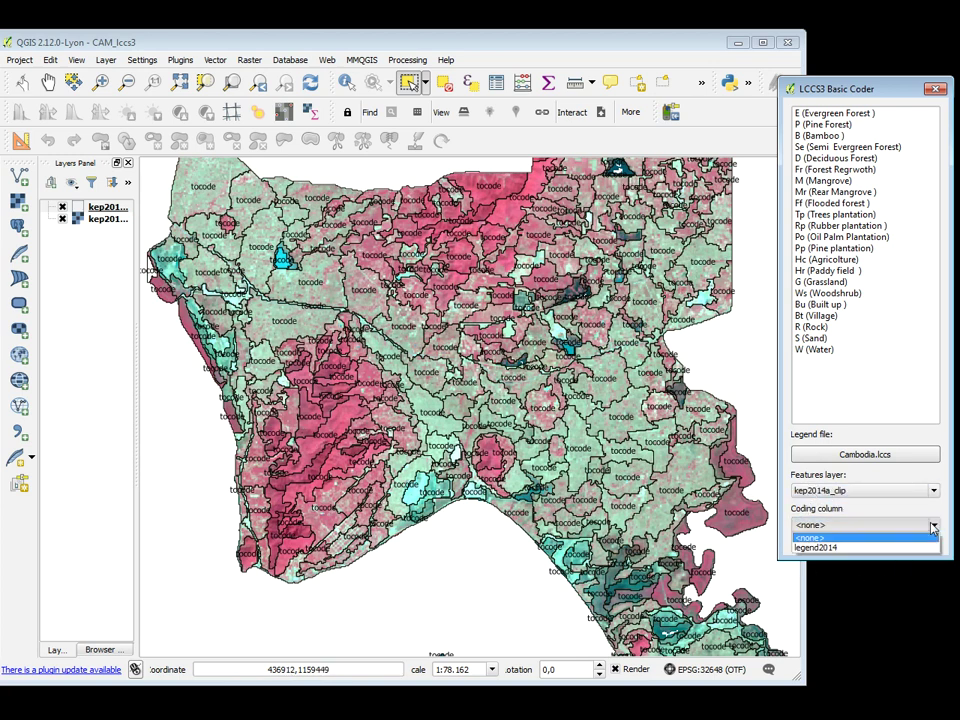
pyautogui.click(831, 549)
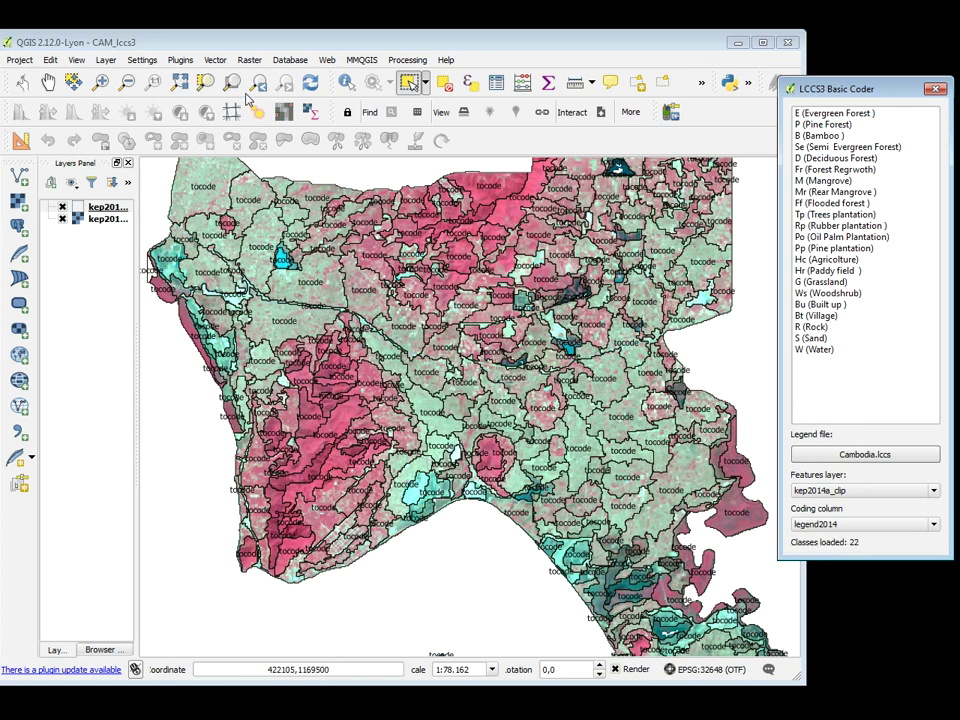
# Select together the dark red forest polygons of the southwestern hill massif, the small southwestern headland and the isolated round hill to the east.
pyautogui.click(100, 81)
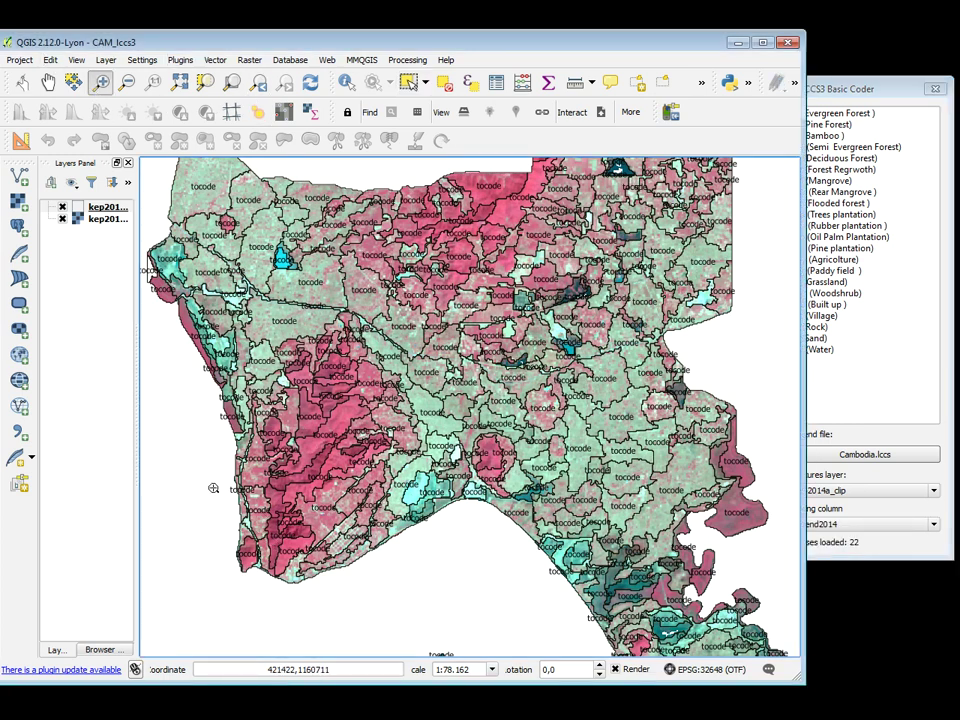
pyautogui.moveTo(197, 306); pyautogui.dragTo(439, 608)
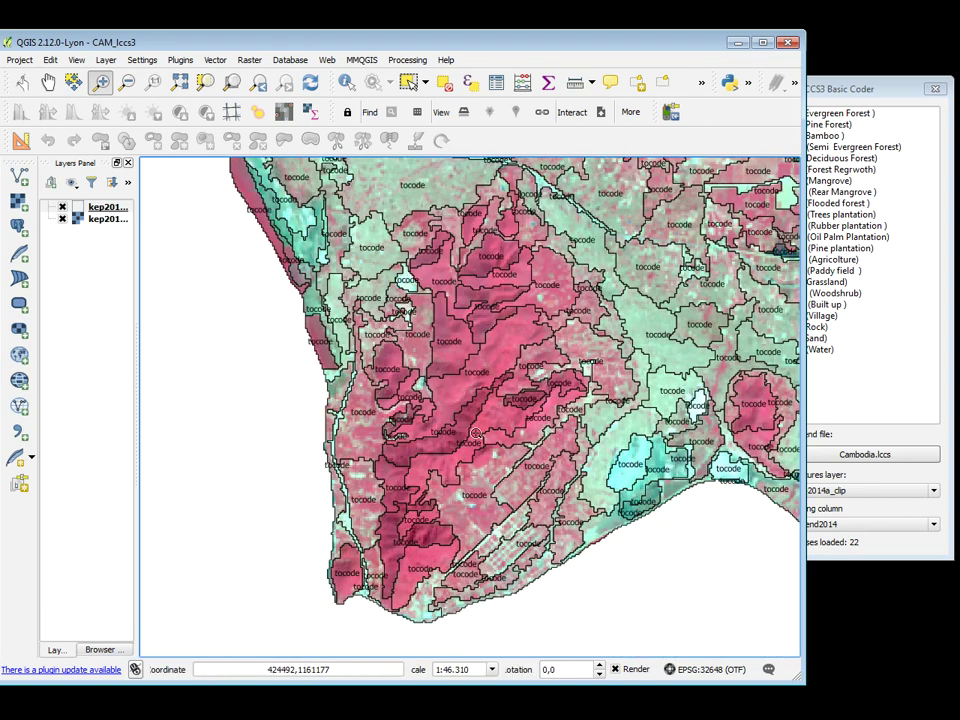
pyautogui.click(408, 81)
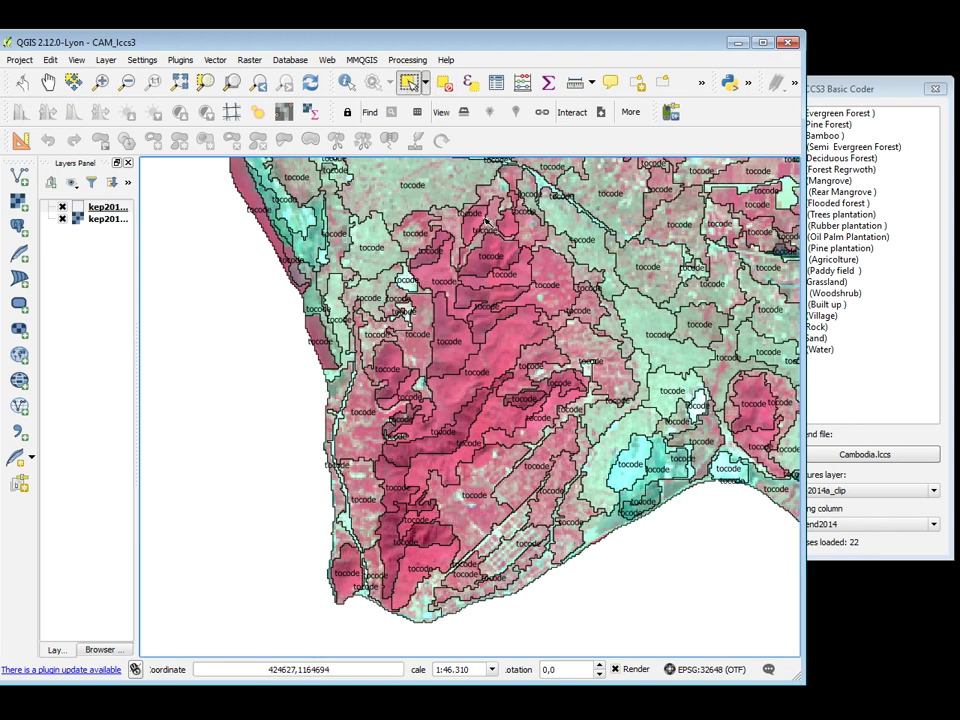
pyautogui.click(475, 222)
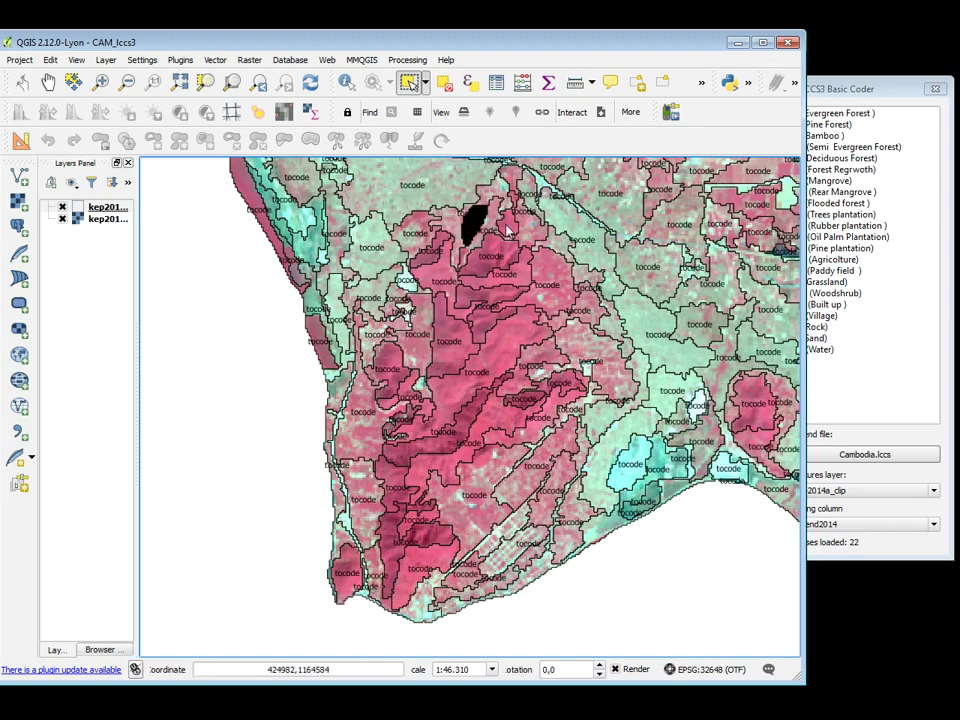
pyautogui.keyDown('ctrl'); pyautogui.click(437, 274); pyautogui.keyUp('ctrl')
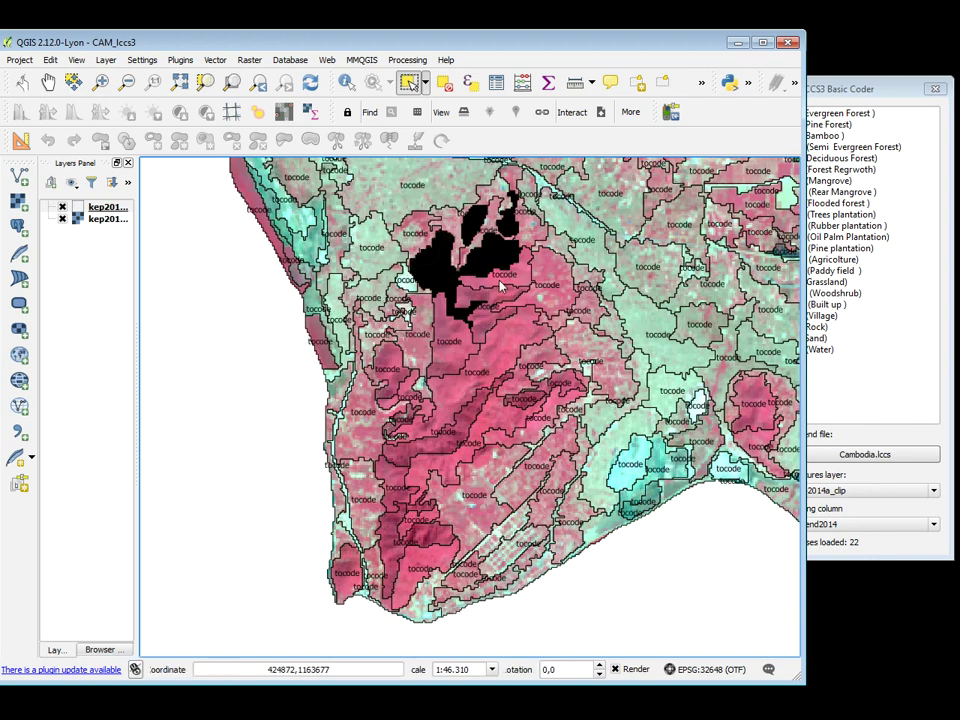
pyautogui.keyDown('ctrl'); pyautogui.click(487, 290); pyautogui.keyUp('ctrl')
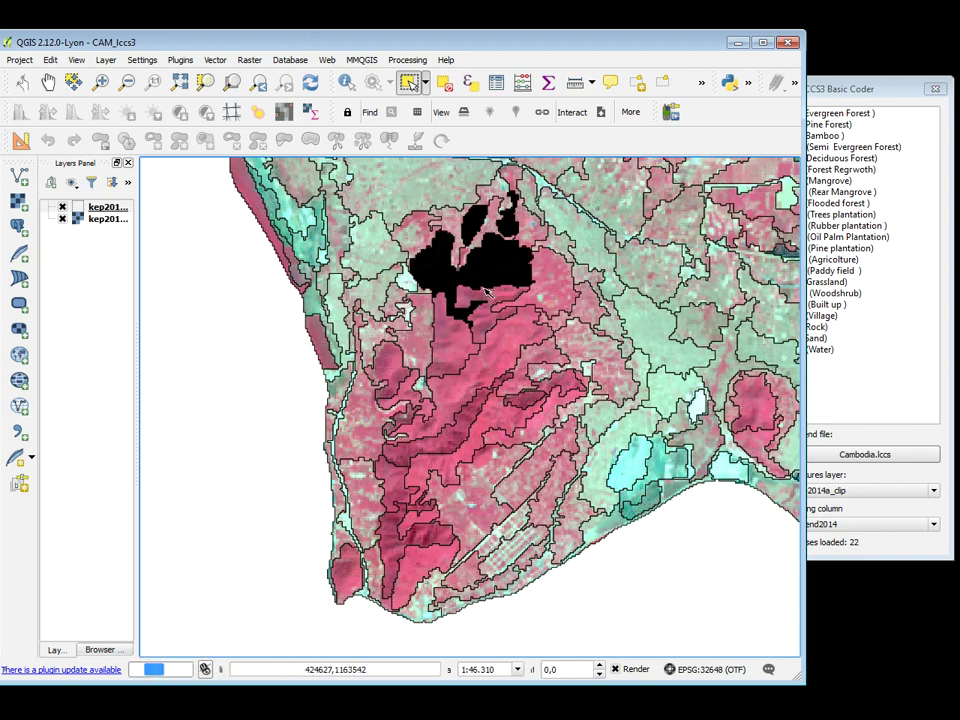
pyautogui.keyDown('ctrl'); pyautogui.click(503, 352); pyautogui.keyUp('ctrl')
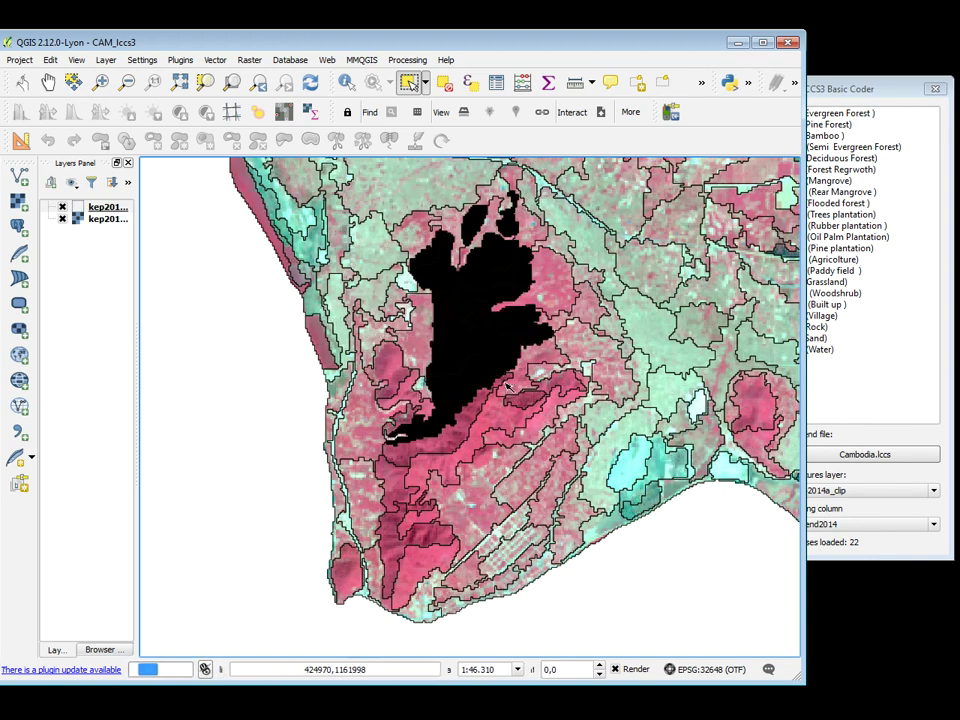
pyautogui.keyDown('ctrl'); pyautogui.click(527, 410); pyautogui.keyUp('ctrl')
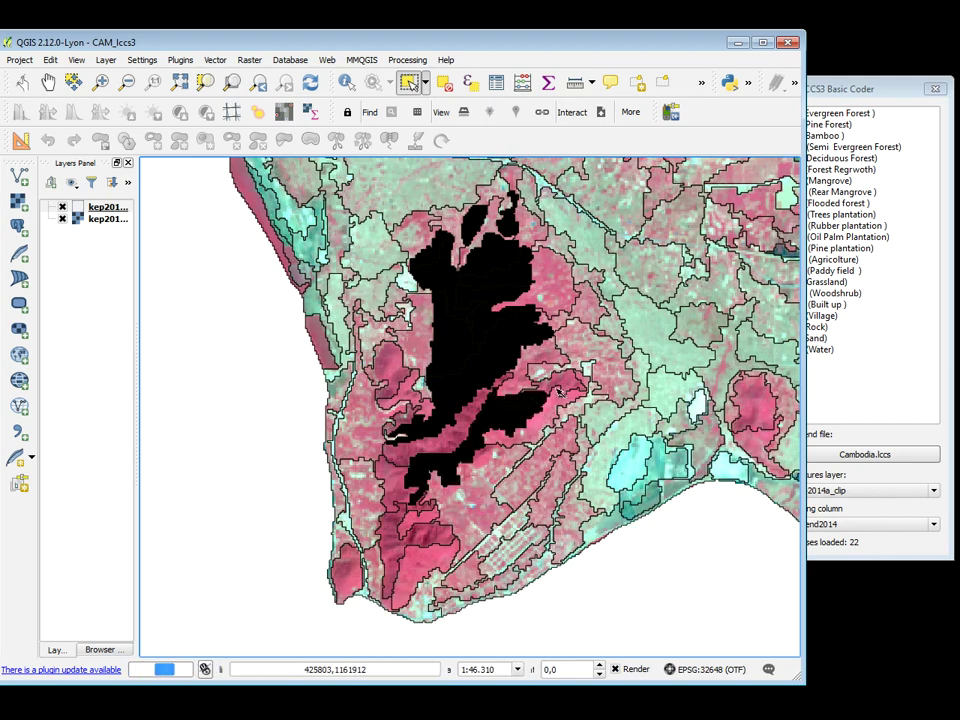
pyautogui.keyDown('ctrl'); pyautogui.click(415, 453); pyautogui.keyUp('ctrl')
pyautogui.keyDown('ctrl'); pyautogui.click(402, 385); pyautogui.keyUp('ctrl')
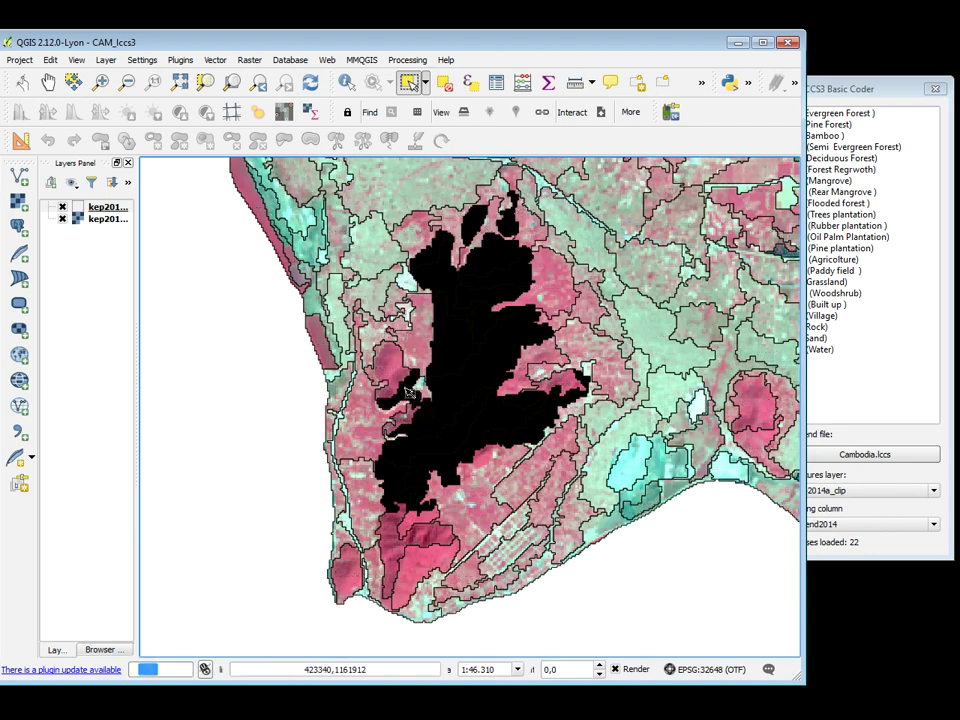
pyautogui.keyDown('ctrl'); pyautogui.click(400, 382); pyautogui.keyUp('ctrl')
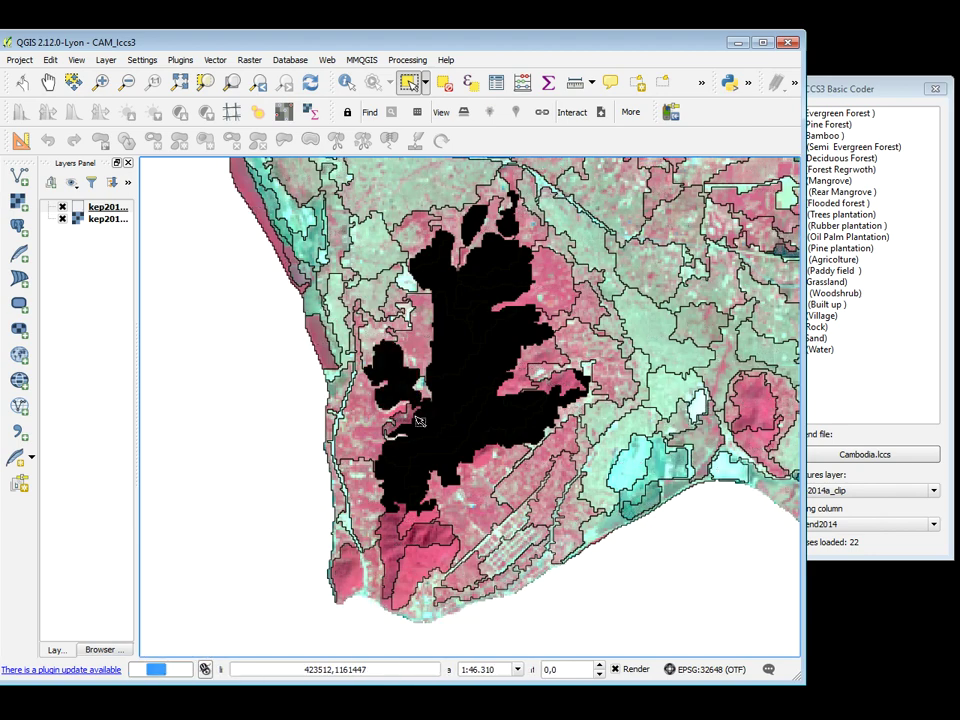
pyautogui.keyDown('ctrl'); pyautogui.click(398, 526); pyautogui.keyUp('ctrl')
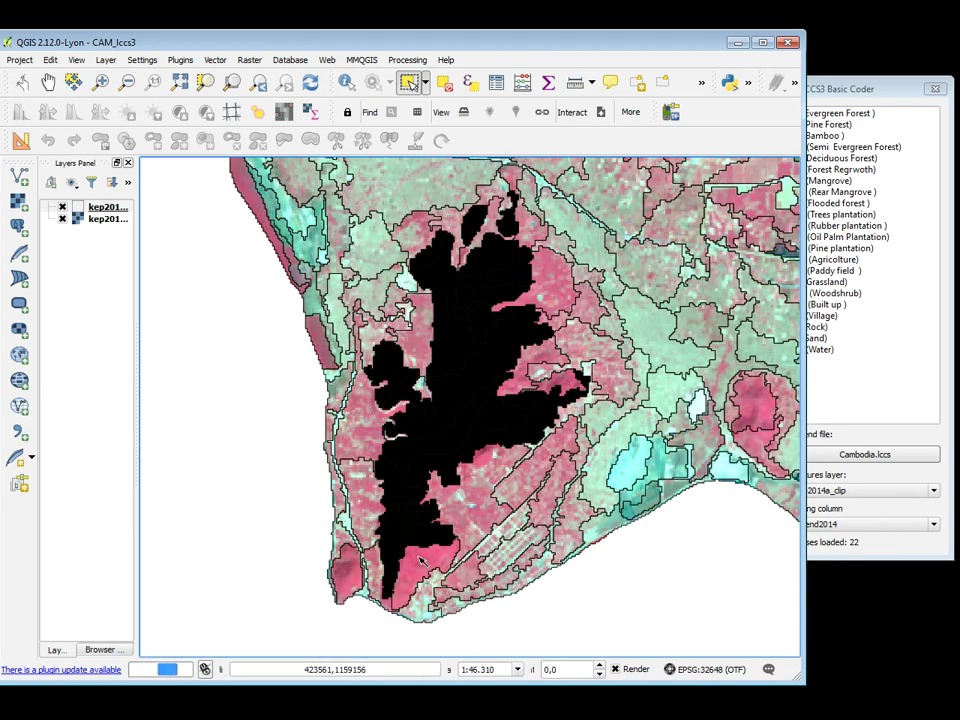
pyautogui.keyDown('ctrl'); pyautogui.click(348, 585); pyautogui.keyUp('ctrl')
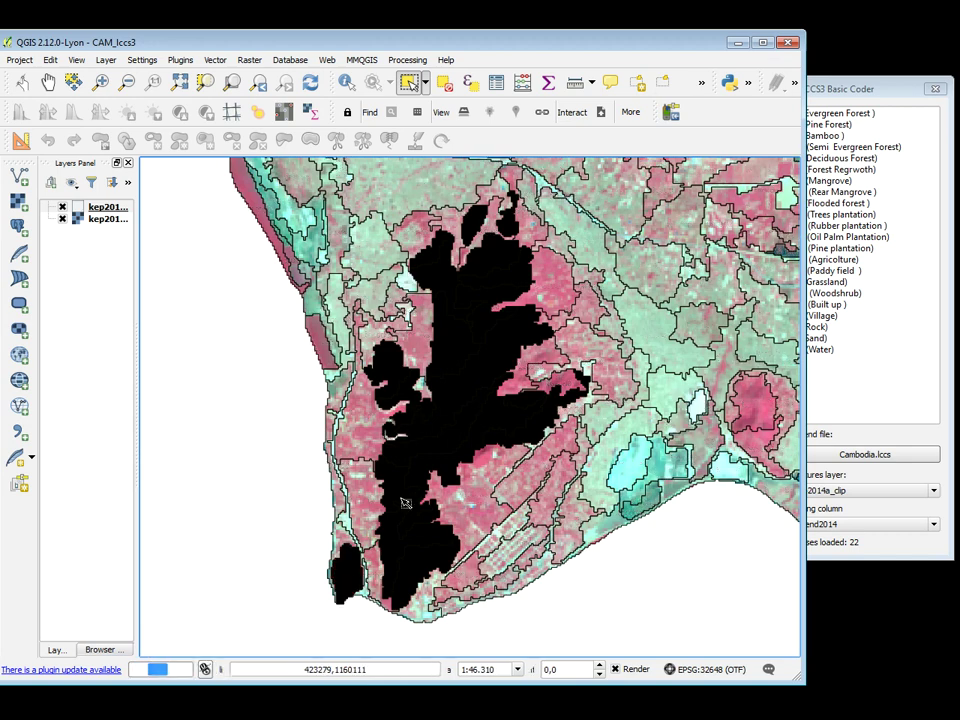
pyautogui.keyDown('ctrl'); pyautogui.click(576, 383); pyautogui.keyUp('ctrl')
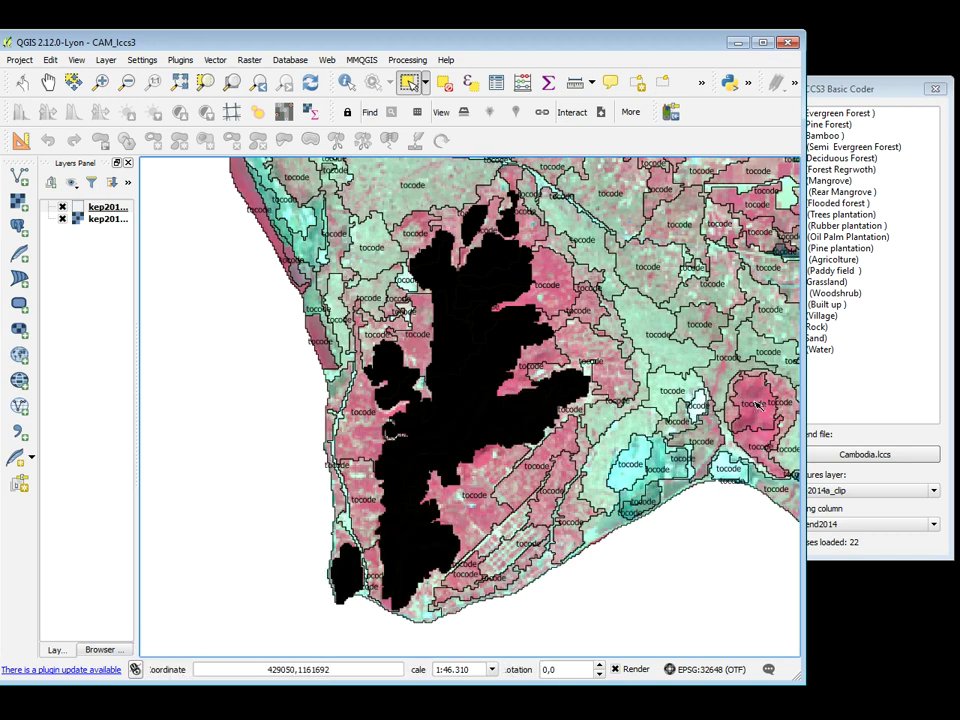
pyautogui.keyDown('ctrl'); pyautogui.click(760, 405); pyautogui.keyUp('ctrl')
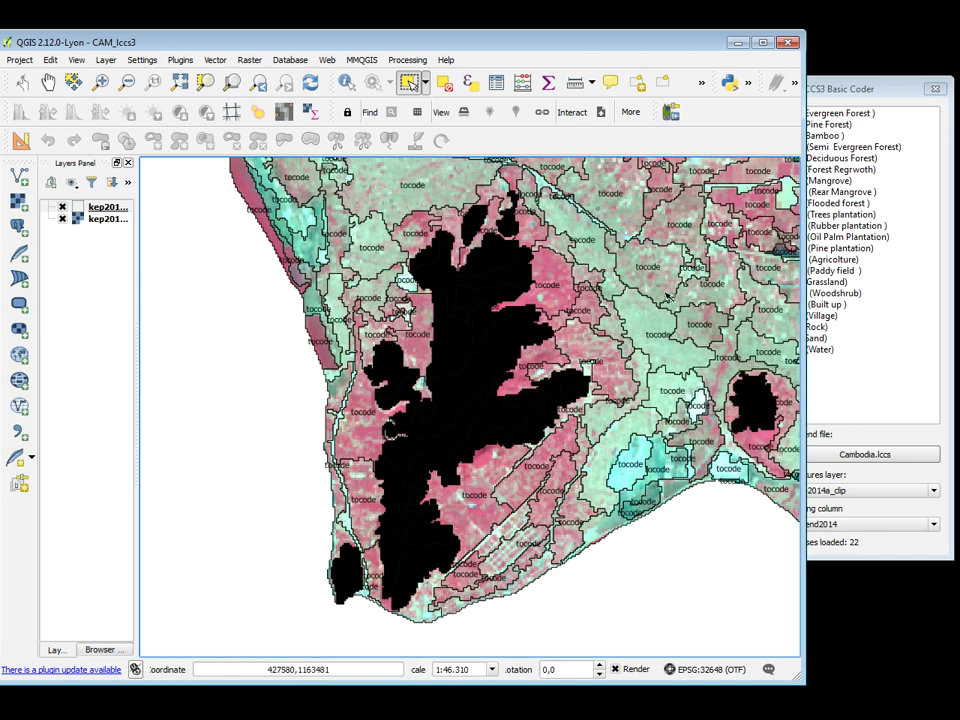
# Code the selected forest polygons with the legend class E (Evergreen Forest) and return to the map.
pyautogui.click(875, 92)
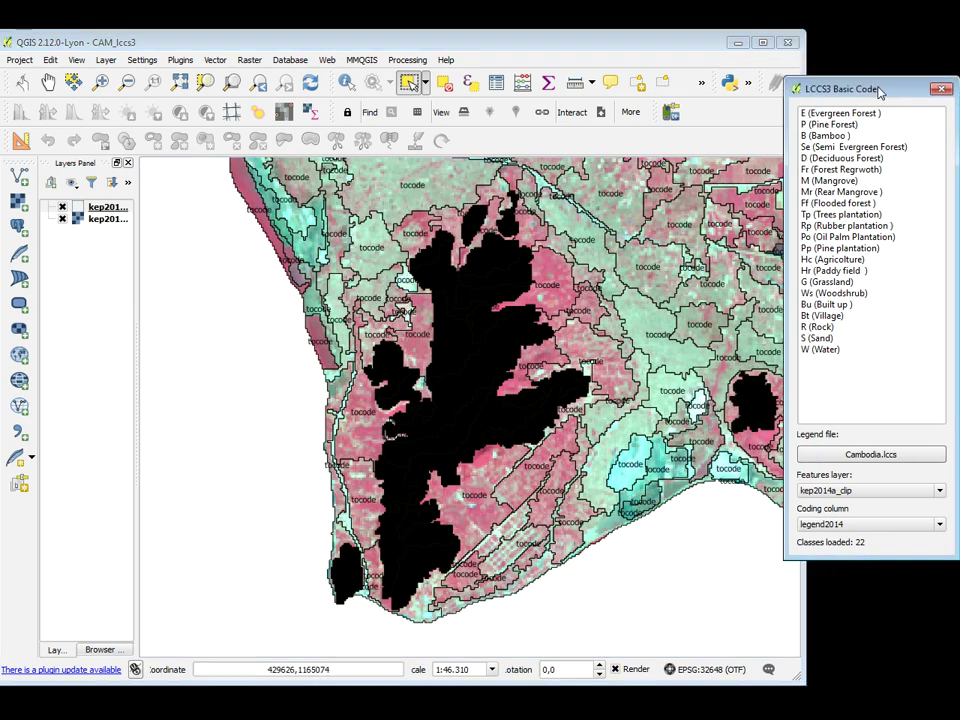
pyautogui.click(816, 115)
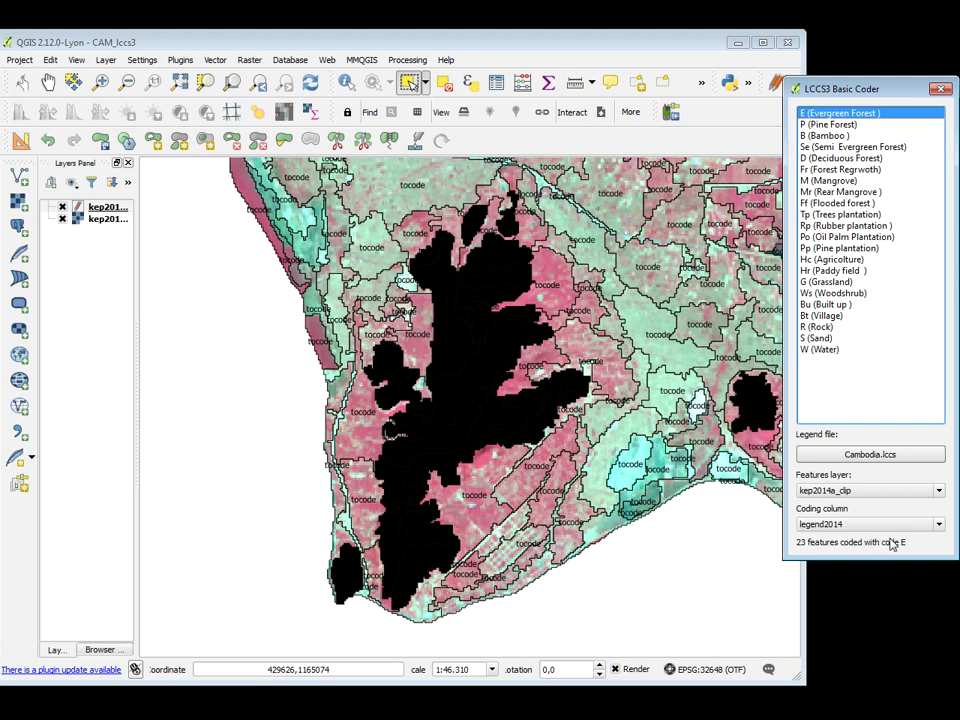
pyautogui.click(426, 45)
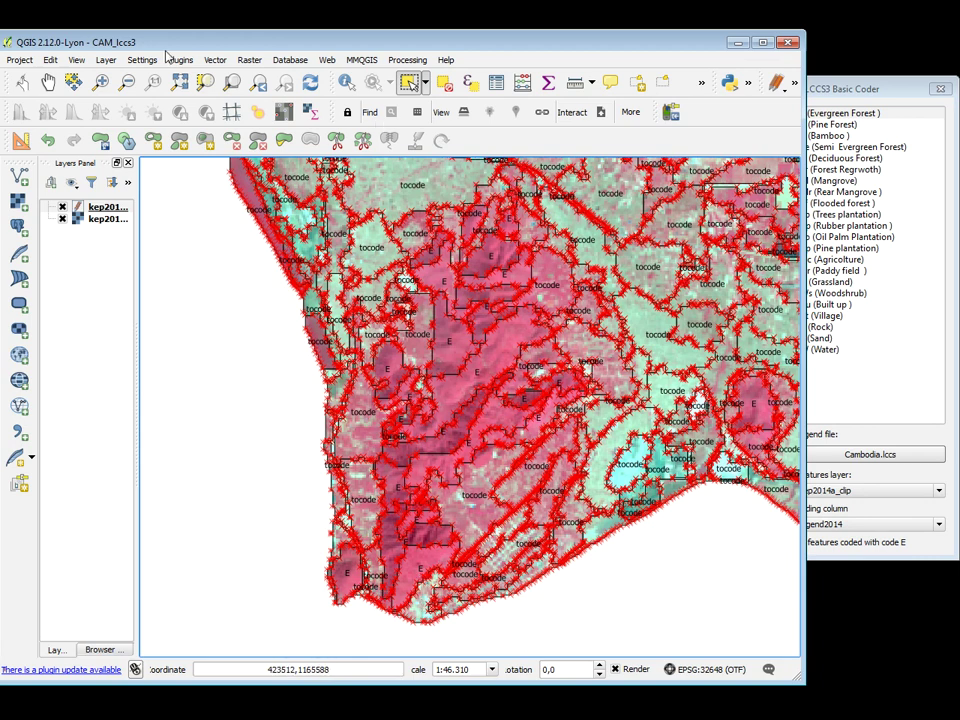
# Select the three dark red strips along the northwestern coast together and code them as M (Mangrove).
pyautogui.click(48, 82)
pyautogui.moveTo(278, 195); pyautogui.dragTo(433, 387)
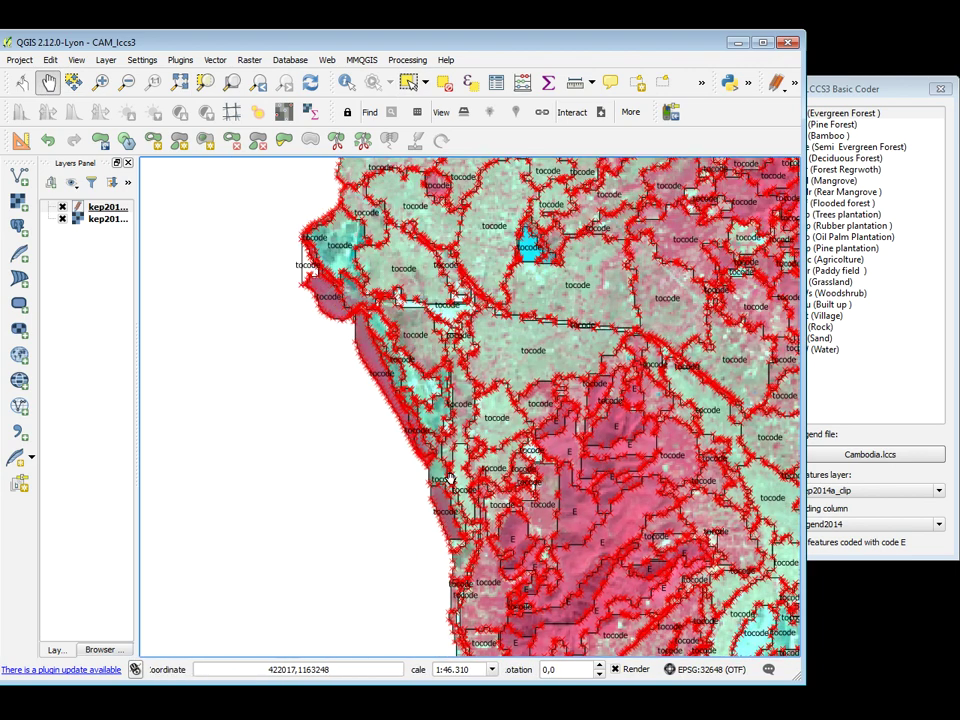
pyautogui.click(408, 82)
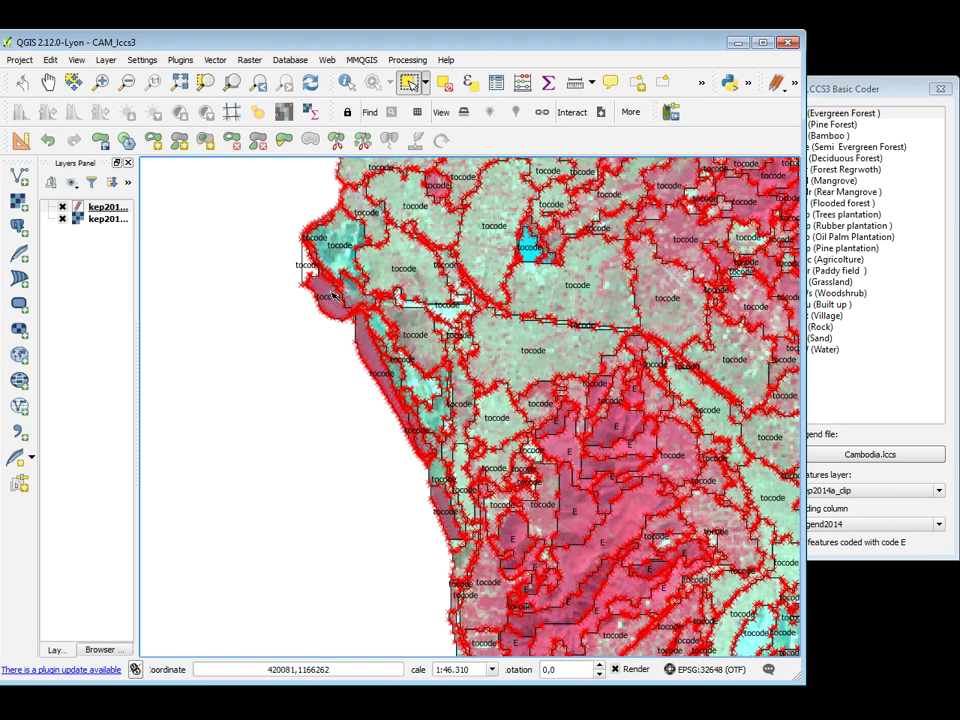
pyautogui.click(333, 297)
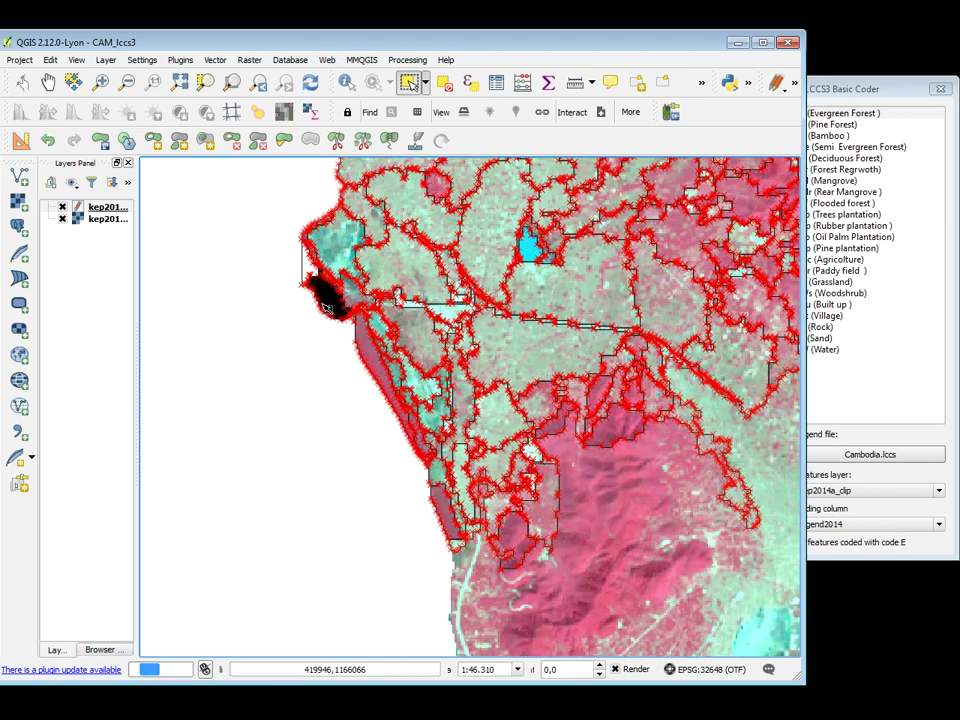
pyautogui.keyDown('ctrl'); pyautogui.click(372, 348); pyautogui.keyUp('ctrl')
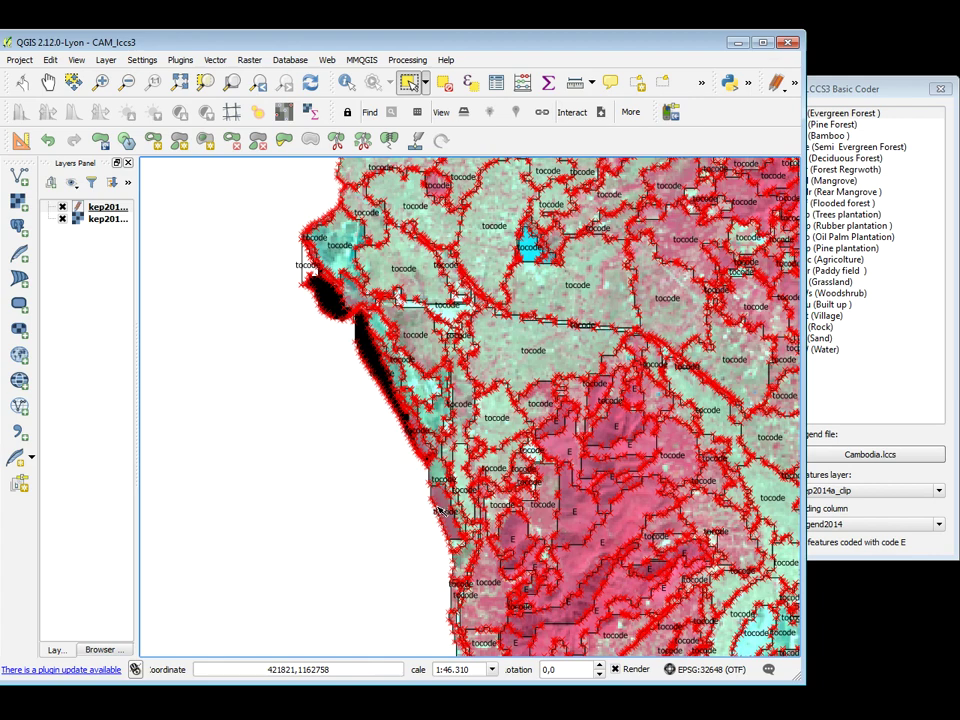
pyautogui.moveTo(832, 97); pyautogui.dragTo(806, 106)
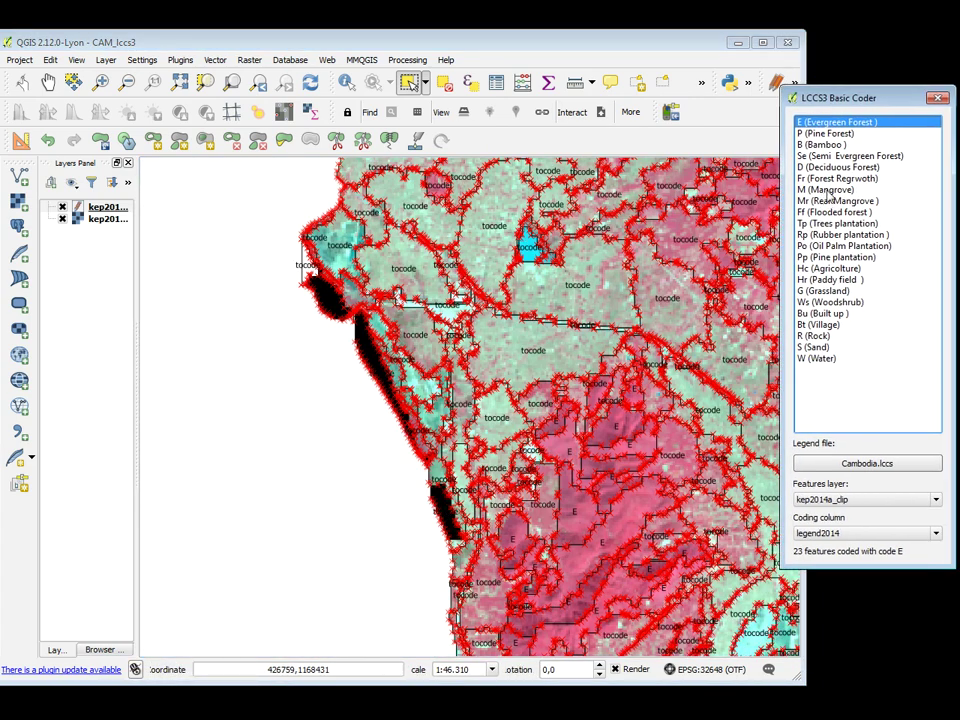
pyautogui.click(831, 191)
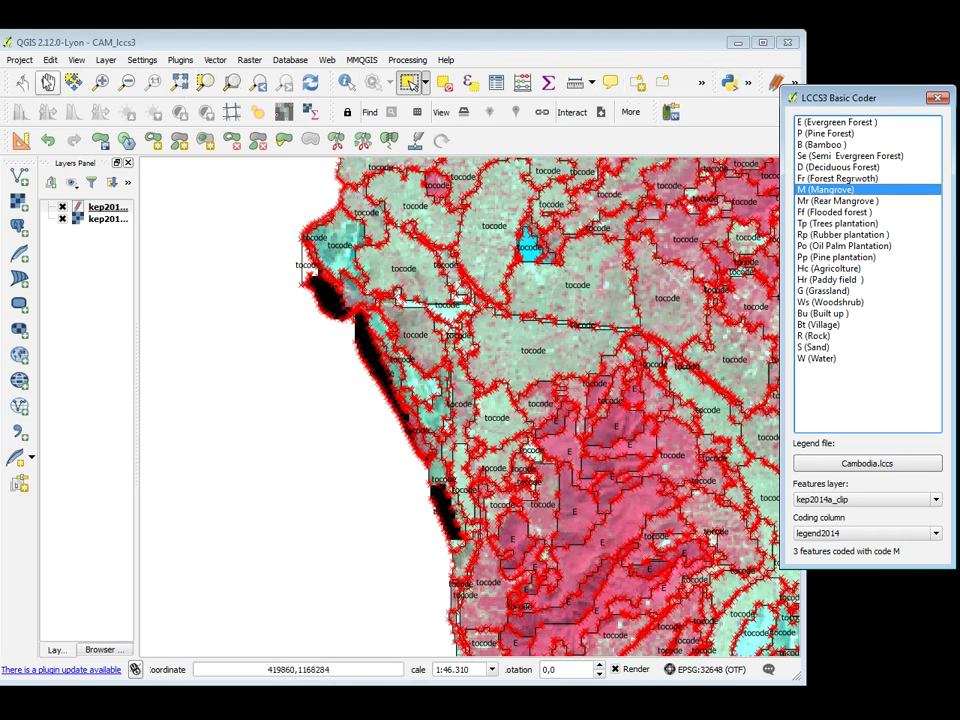
# Save the edits made to the kep2014a_clip polygon layer, keeping it in editing mode.
pyautogui.click(48, 82)
pyautogui.moveTo(561, 279); pyautogui.dragTo(317, 274)
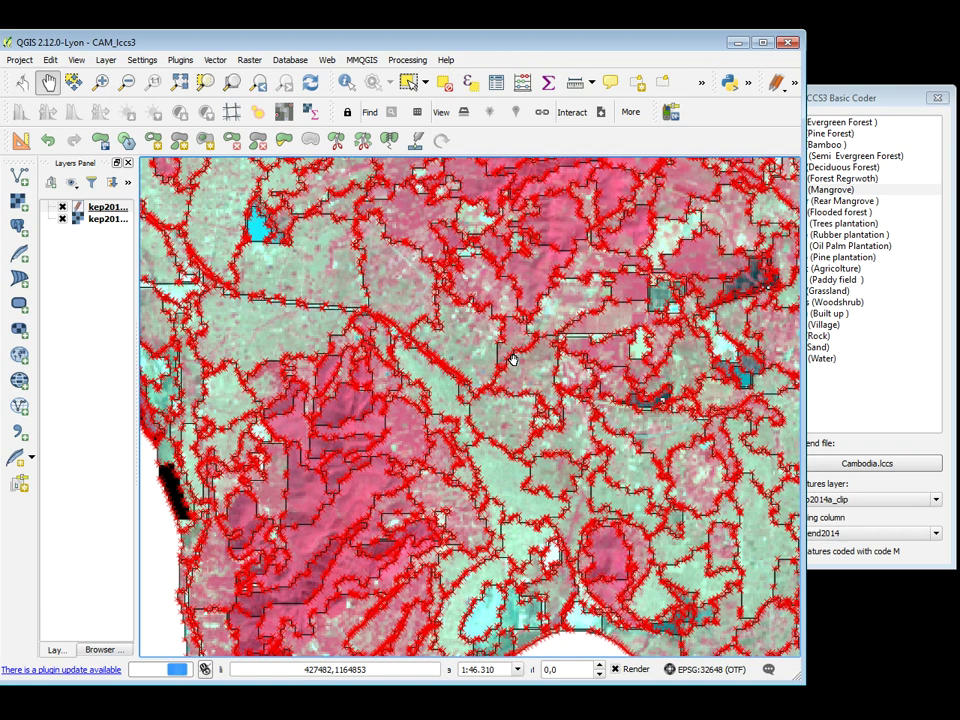
pyautogui.click(779, 84)
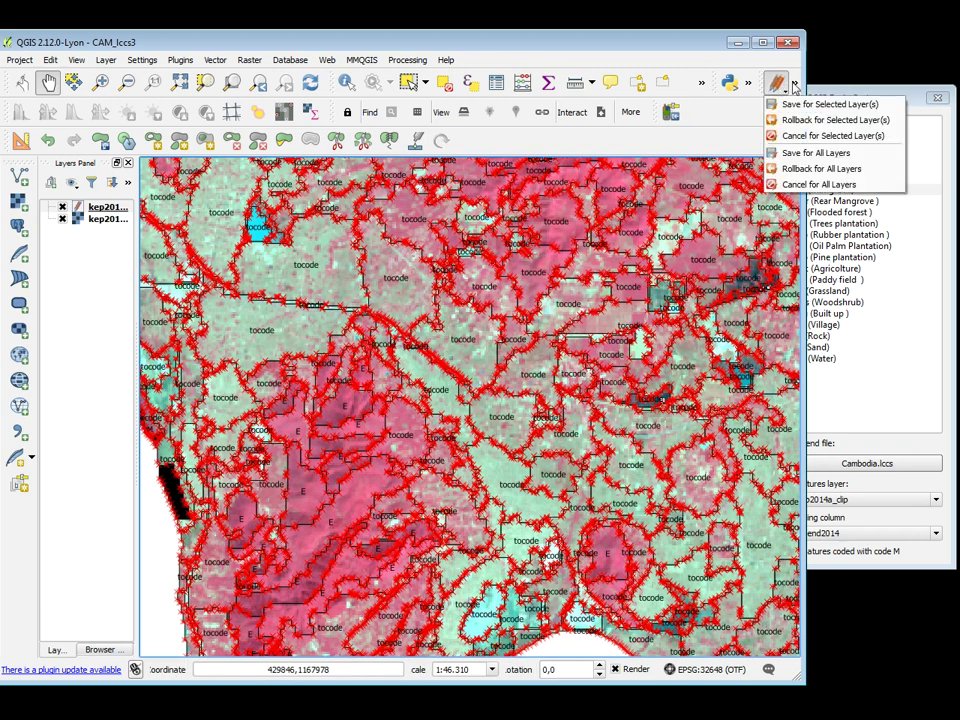
pyautogui.click(793, 86)
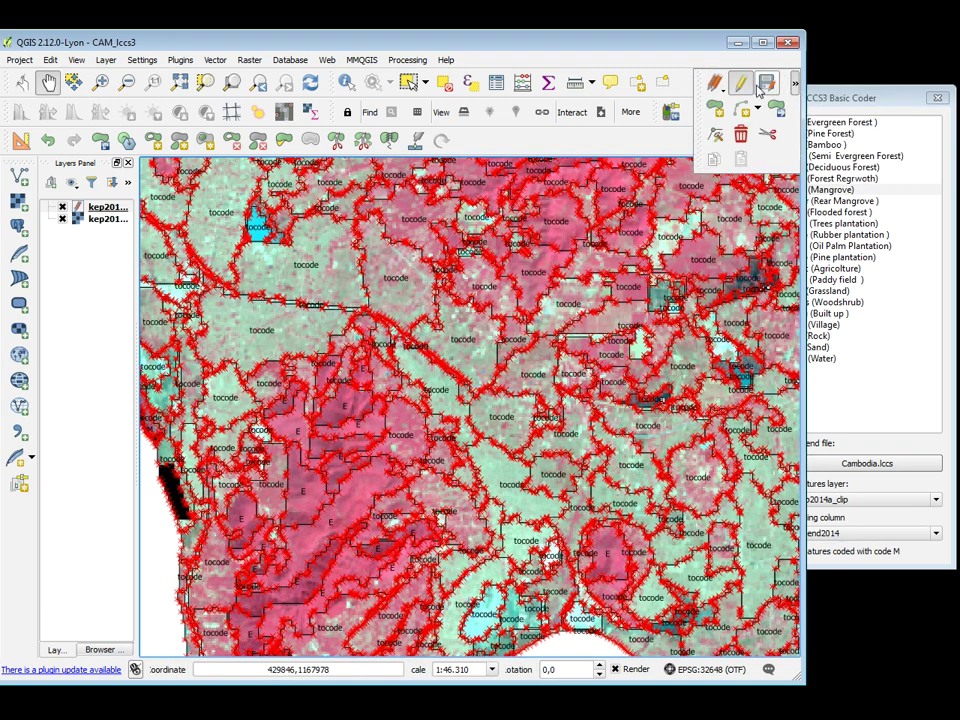
pyautogui.click(768, 88)
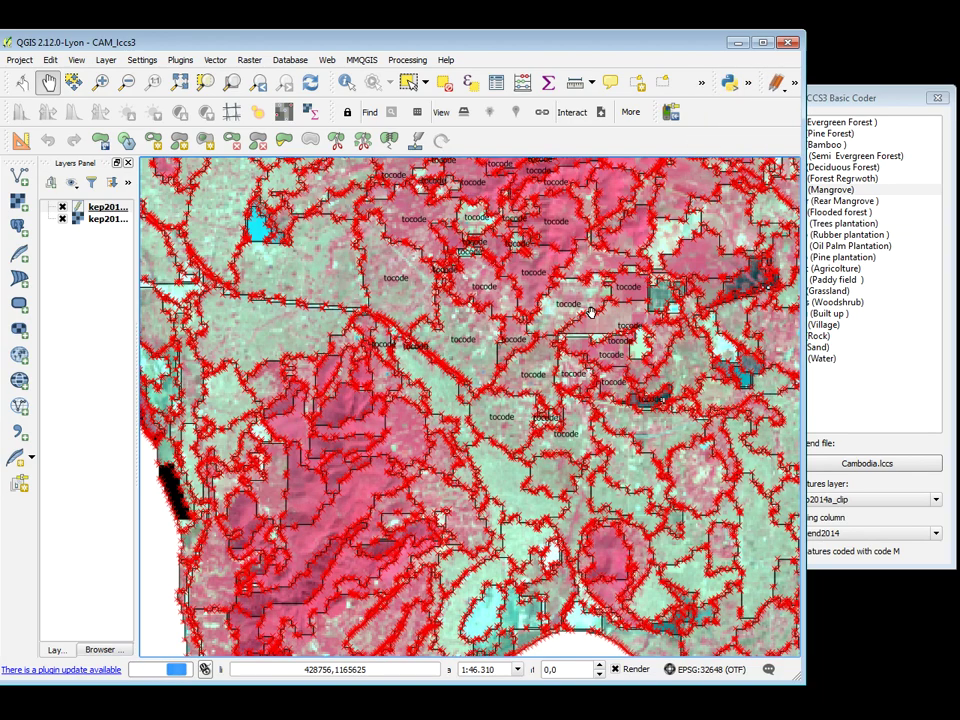
# Select the dark red polygons along the eastern shore and its inlets together and code them as Mr (Rear Mangrove).
pyautogui.scroll(-1, 511, 440)
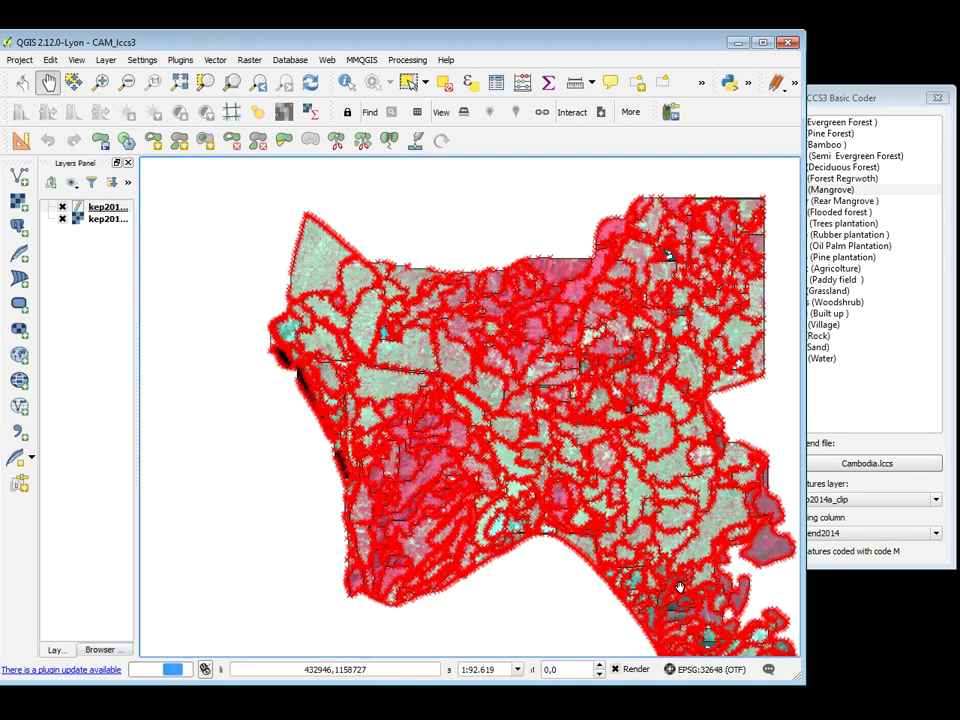
pyautogui.moveTo(650, 552); pyautogui.dragTo(525, 472)
pyautogui.scroll(1, 525, 472)
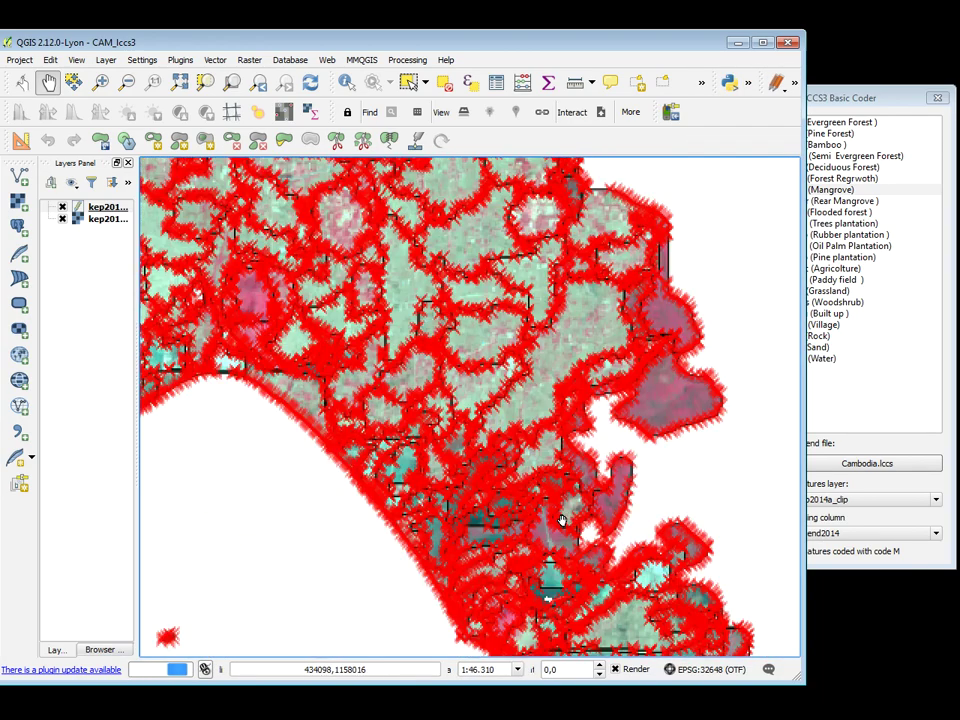
pyautogui.scroll(-1, 558, 565)
pyautogui.moveTo(558, 565); pyautogui.dragTo(582, 460)
pyautogui.scroll(1, 614, 370)
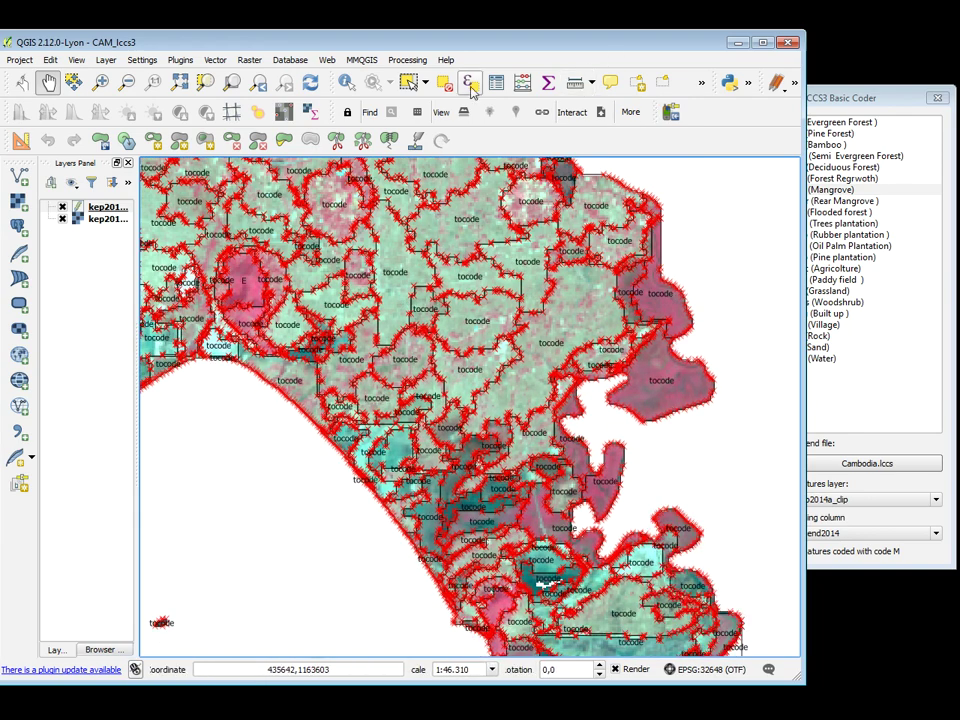
pyautogui.click(407, 80)
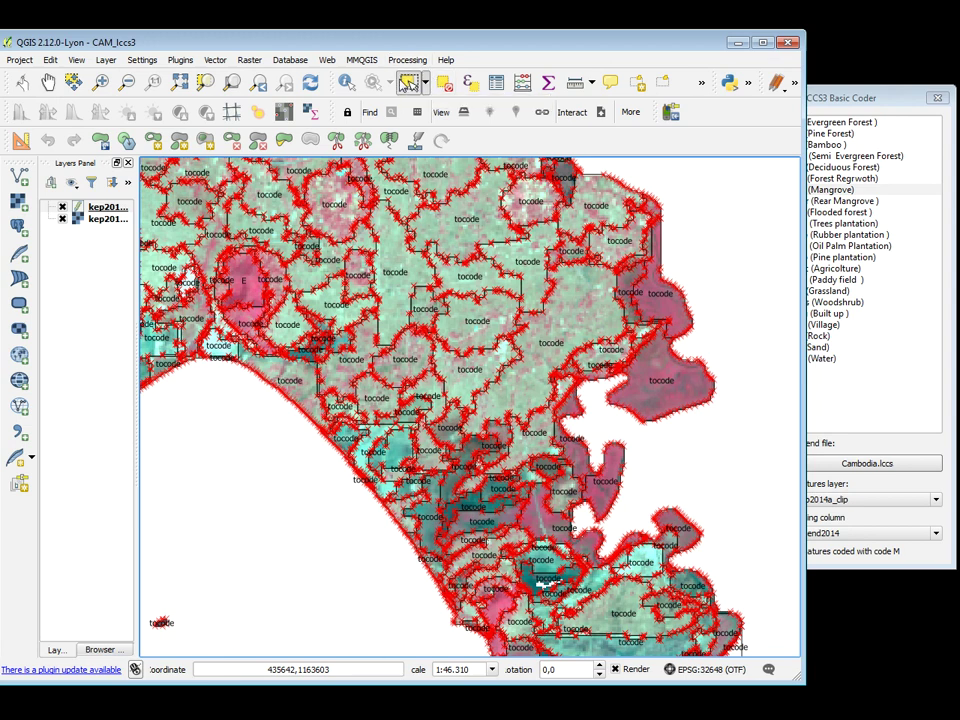
pyautogui.click(657, 309)
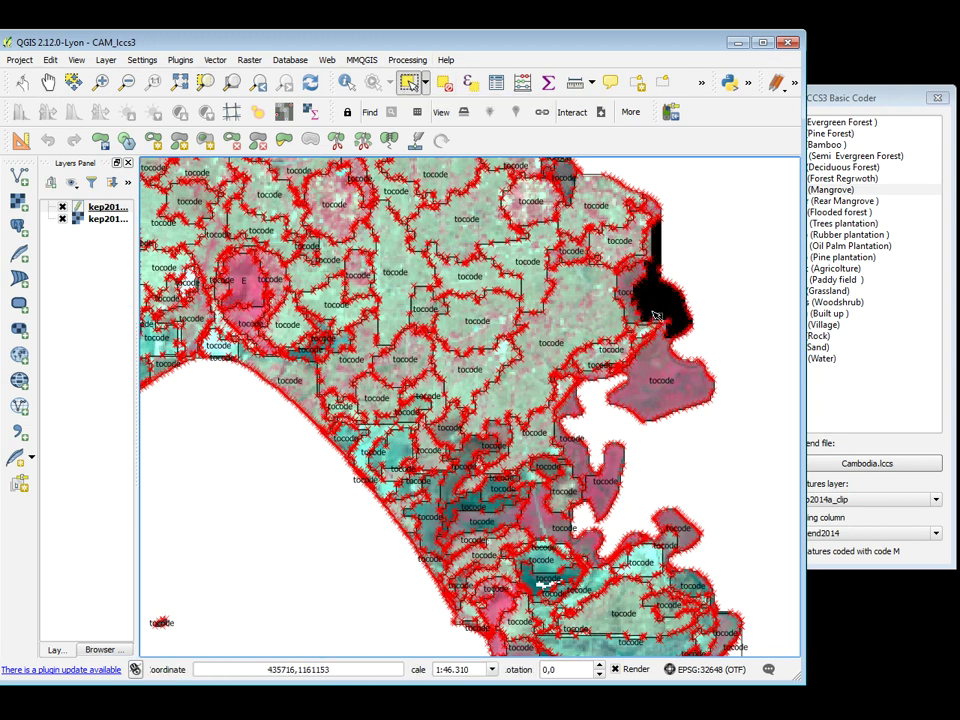
pyautogui.keyDown('ctrl'); pyautogui.click(645, 385); pyautogui.keyUp('ctrl')
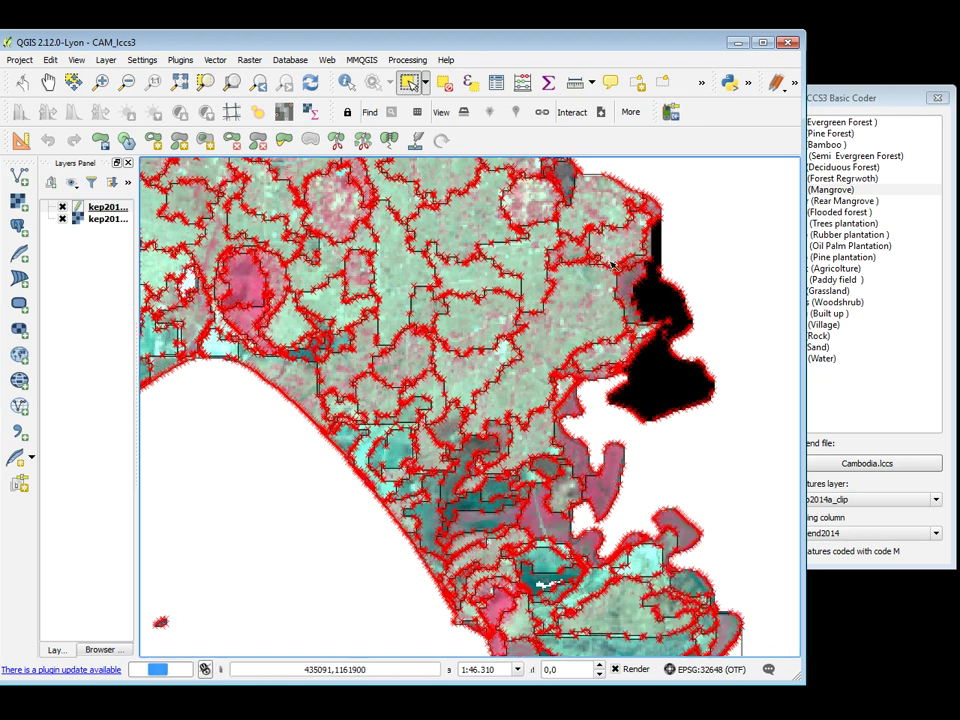
pyautogui.keyDown('ctrl'); pyautogui.click(566, 455); pyautogui.keyUp('ctrl')
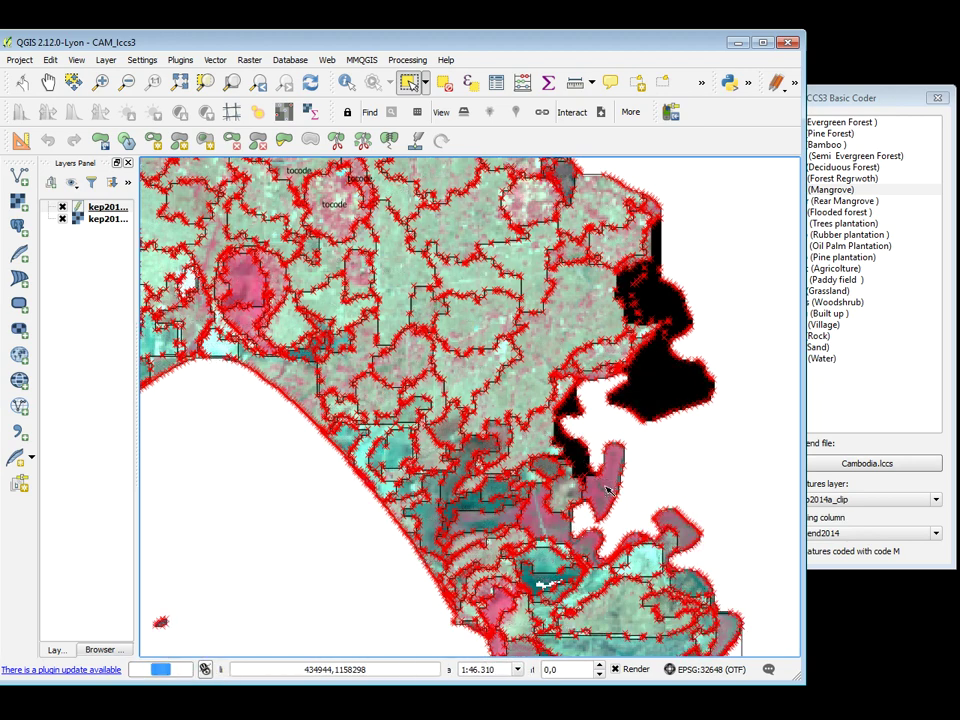
pyautogui.keyDown('ctrl'); pyautogui.click(541, 517); pyautogui.keyUp('ctrl')
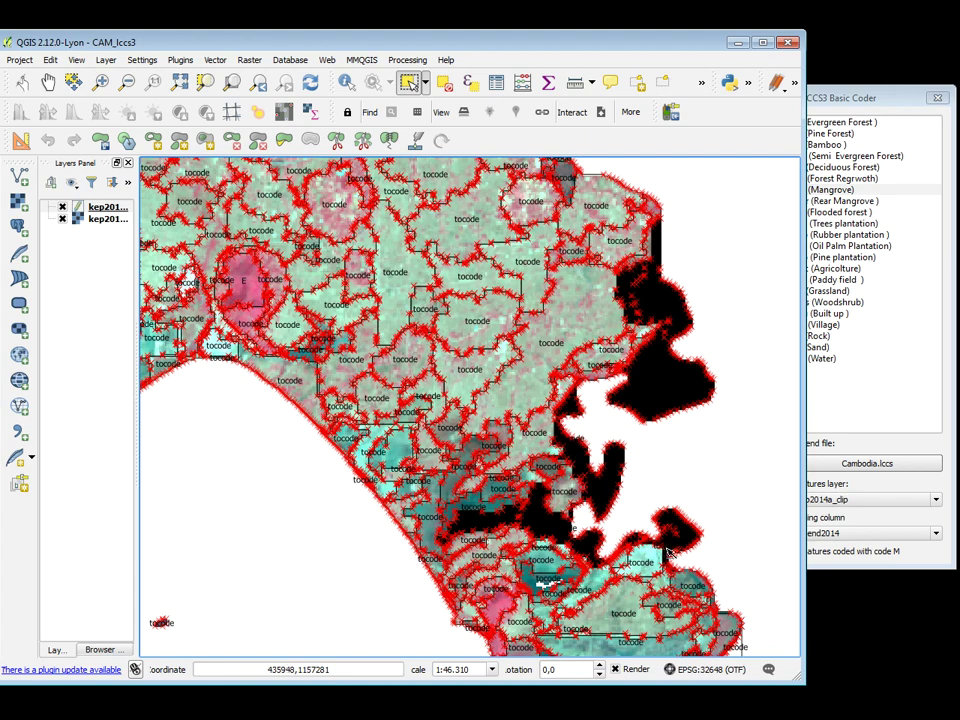
pyautogui.keyDown('ctrl'); pyautogui.click(667, 549); pyautogui.keyUp('ctrl')
pyautogui.moveTo(861, 101); pyautogui.dragTo(819, 132)
pyautogui.click(783, 237)
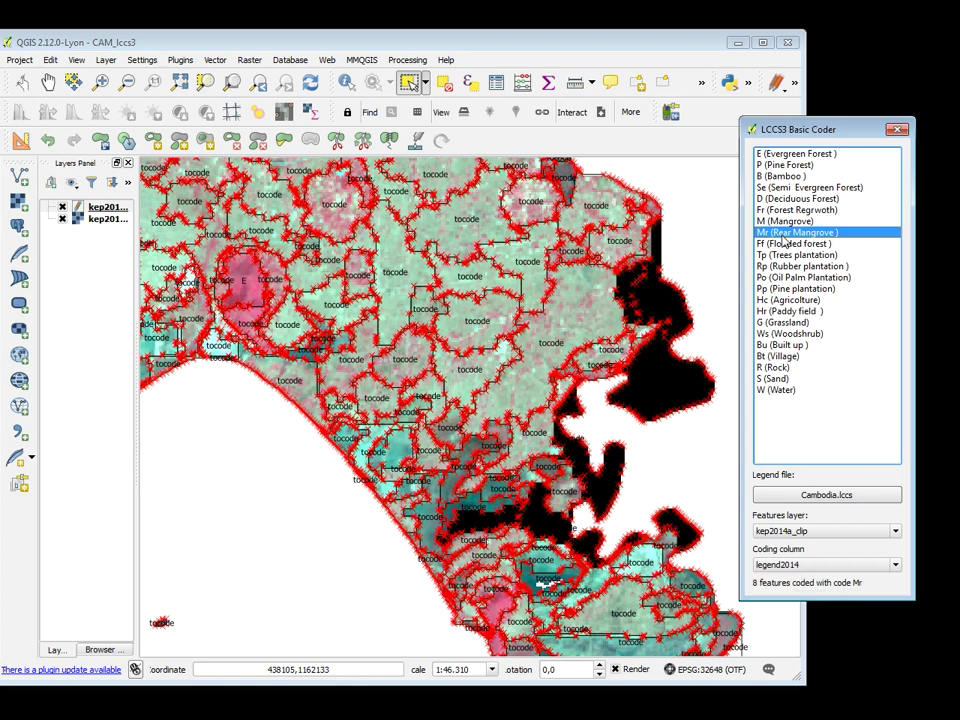
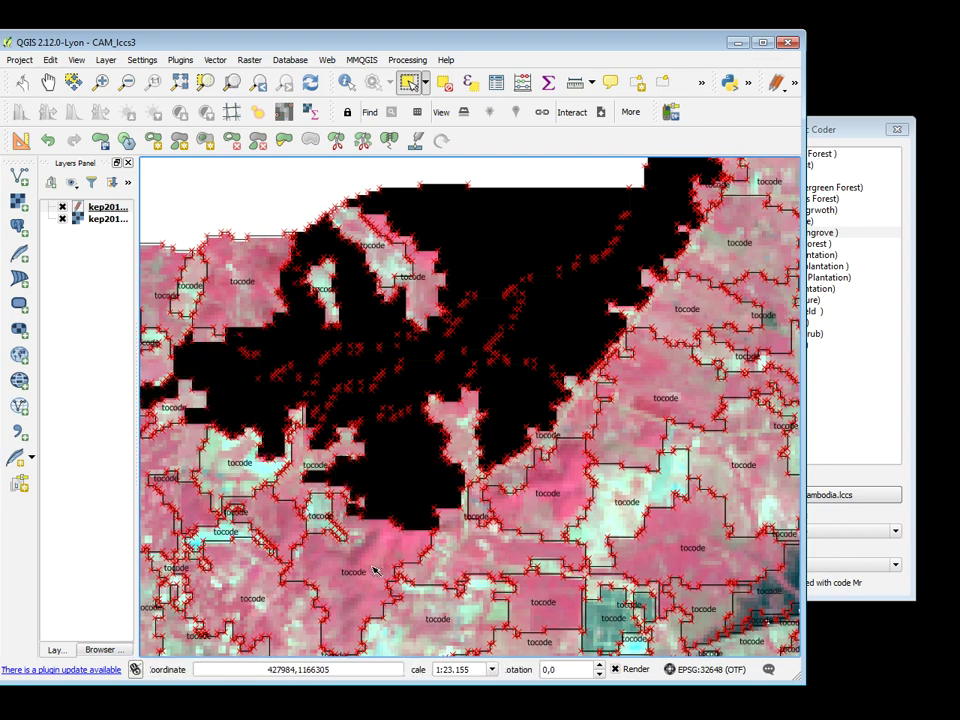
# Code the selected forest polygons of the northern hill massif as E (Evergreen Forest).
pyautogui.scroll(-1, 418, 525)
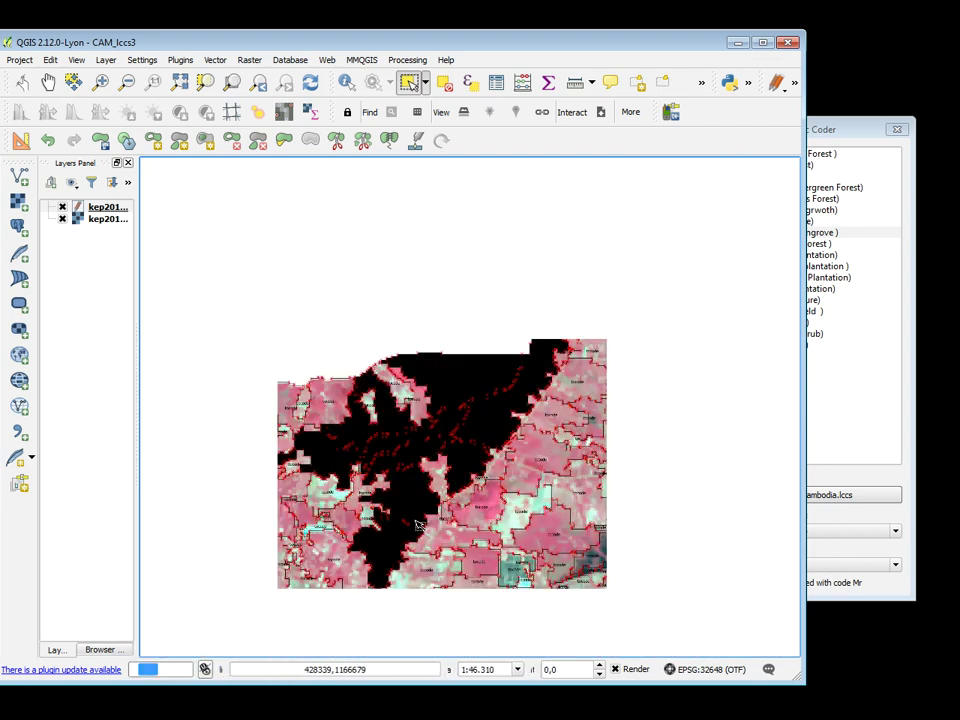
pyautogui.scroll(1, 325, 513)
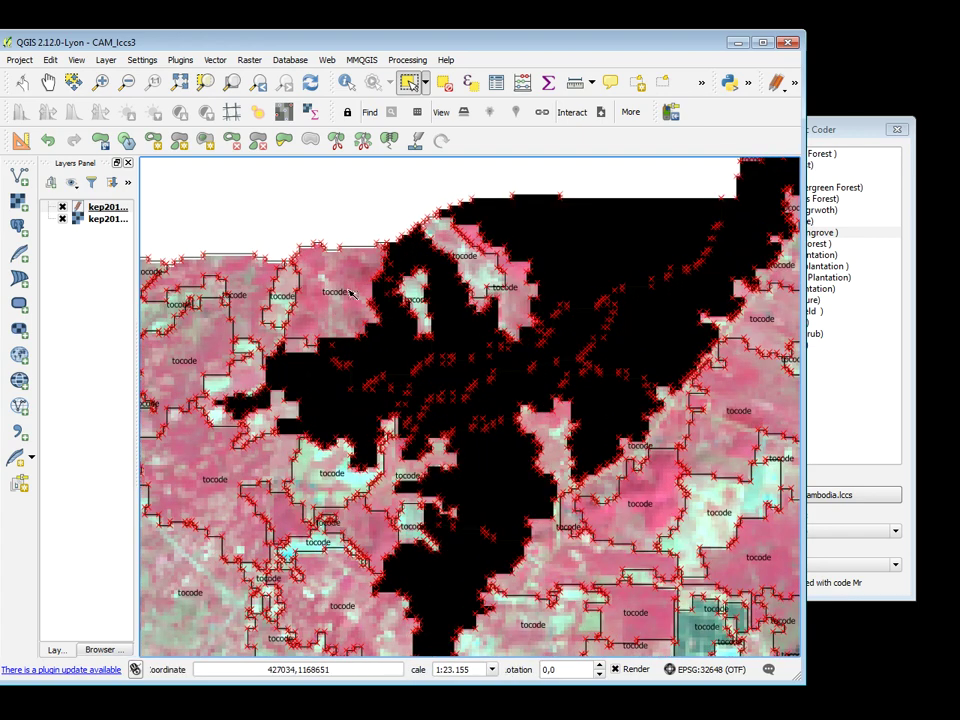
pyautogui.scroll(-1, 396, 383)
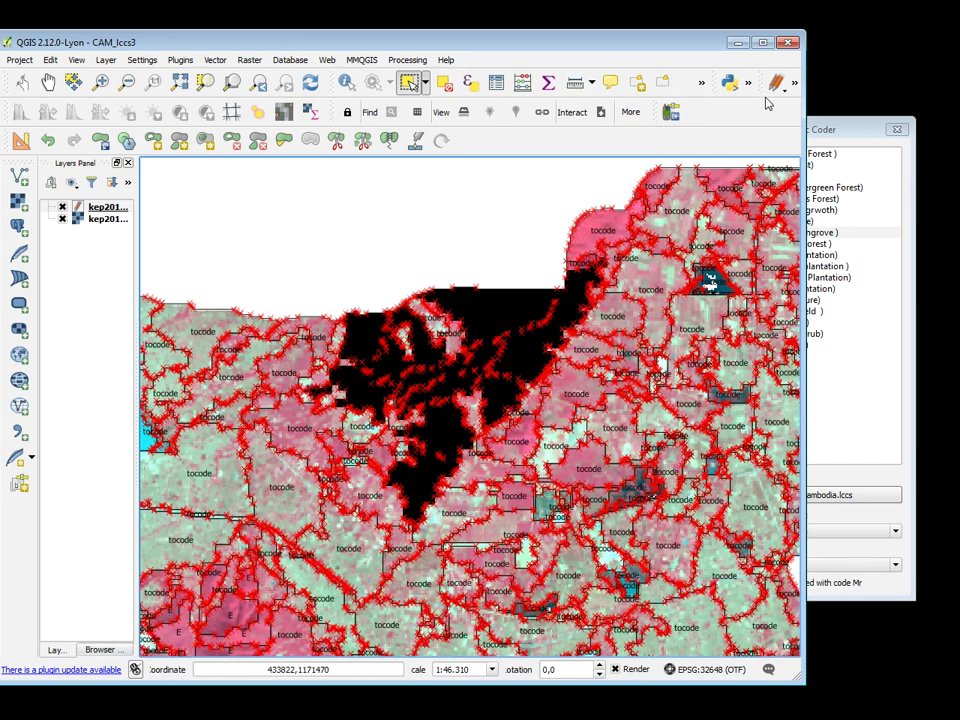
pyautogui.click(832, 130)
pyautogui.click(798, 154)
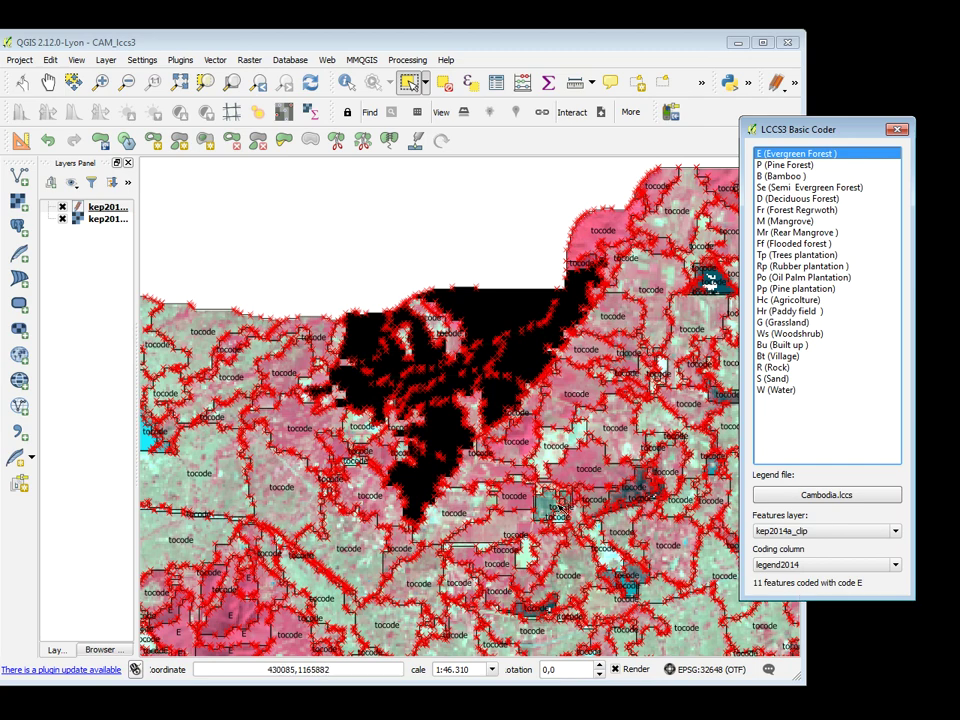
# Select together the pale green field polygons of the northwestern corner, from the pointed northern tip to the large fields west of the northern hills.
pyautogui.scroll(1, 561, 507)
pyautogui.scroll(-1, 540, 510)
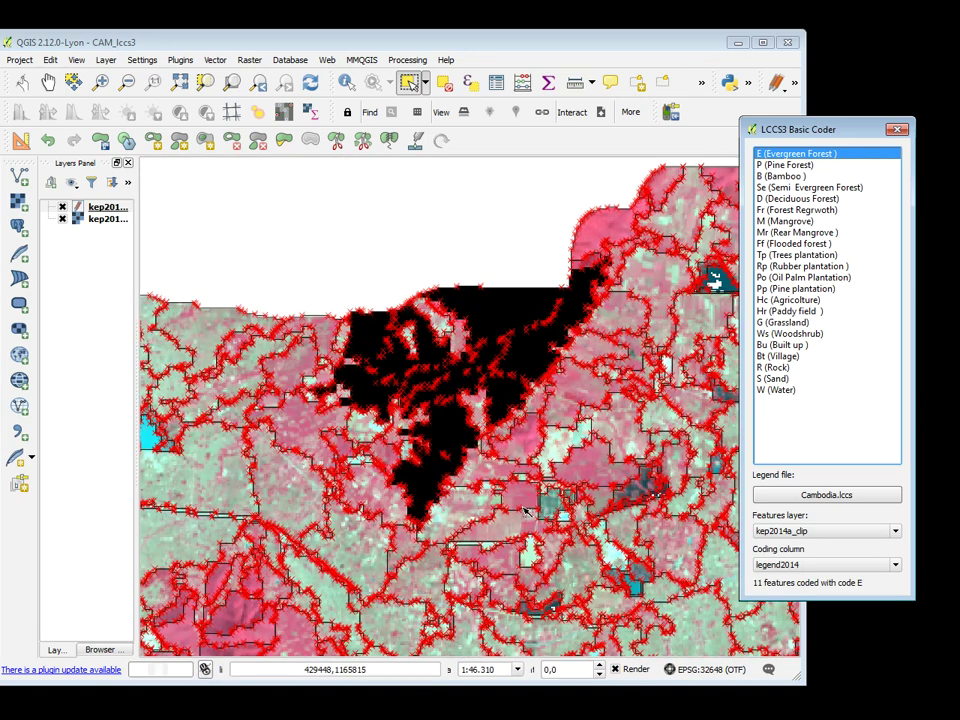
pyautogui.scroll(-1, 525, 512)
pyautogui.scroll(1, 307, 467)
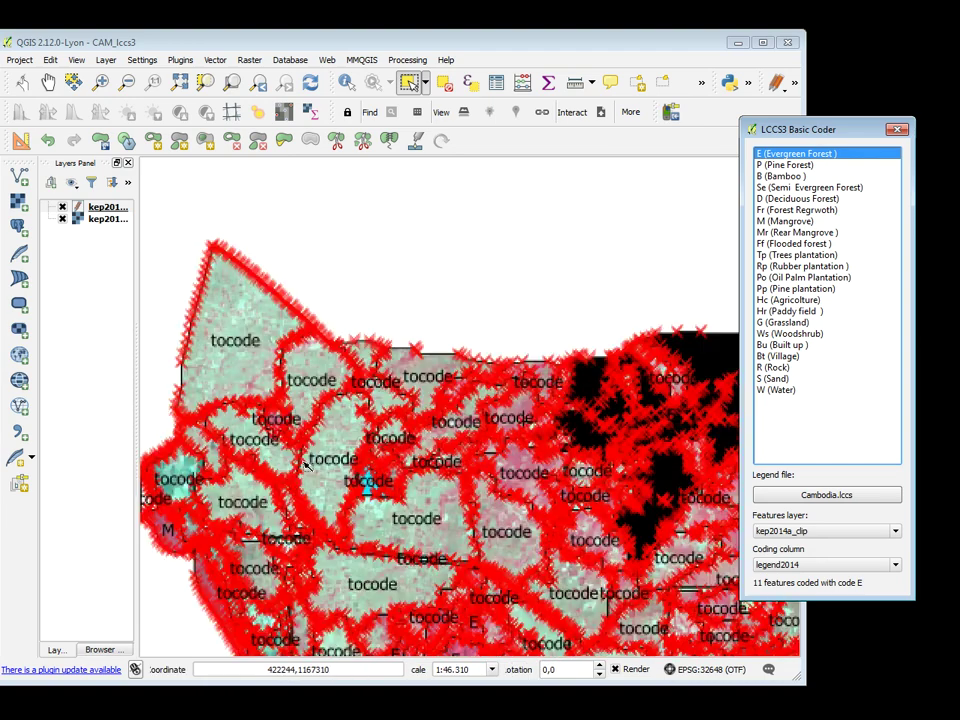
pyautogui.click(237, 365)
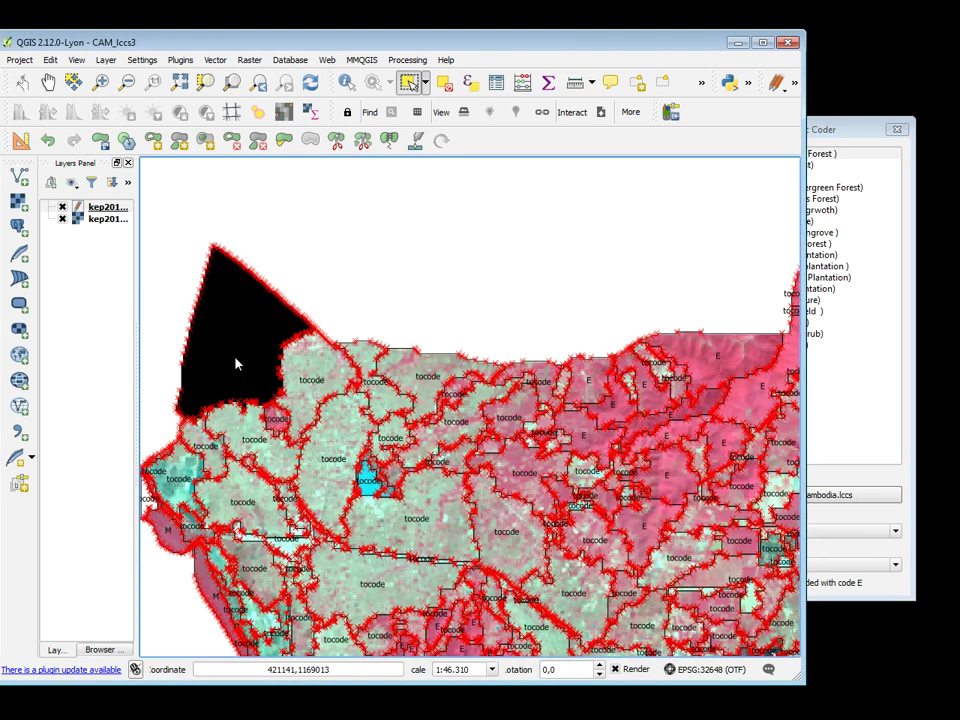
pyautogui.keyDown('ctrl'); pyautogui.click(342, 390); pyautogui.keyUp('ctrl')
pyautogui.keyDown('ctrl'); pyautogui.click(410, 370); pyautogui.keyUp('ctrl')
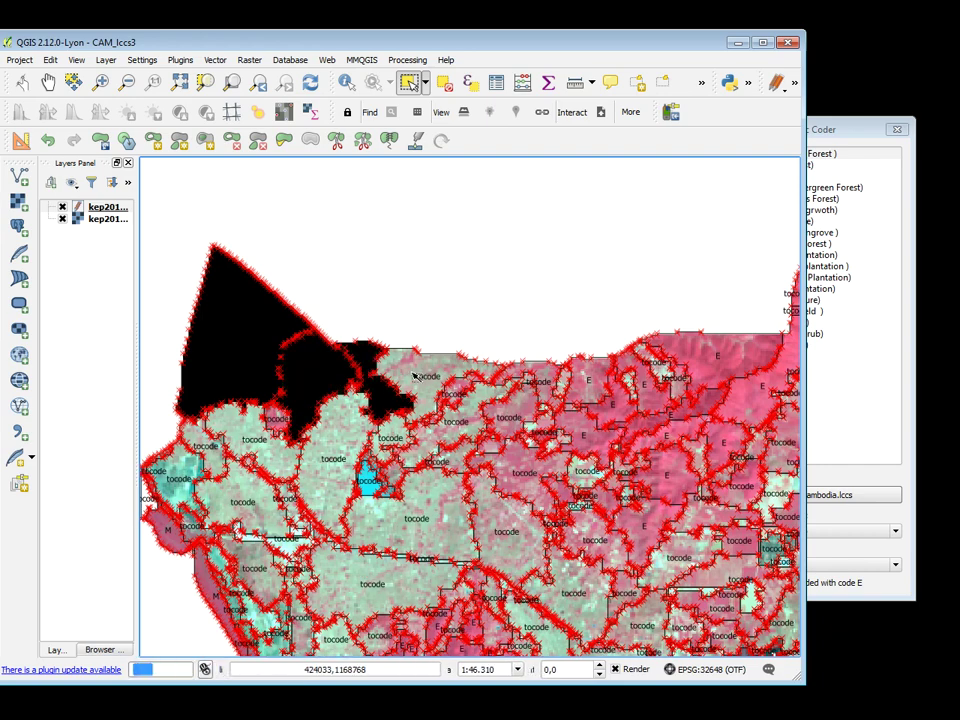
pyautogui.keyDown('ctrl'); pyautogui.click(460, 375); pyautogui.keyUp('ctrl')
pyautogui.keyDown('ctrl'); pyautogui.click(318, 456); pyautogui.keyUp('ctrl')
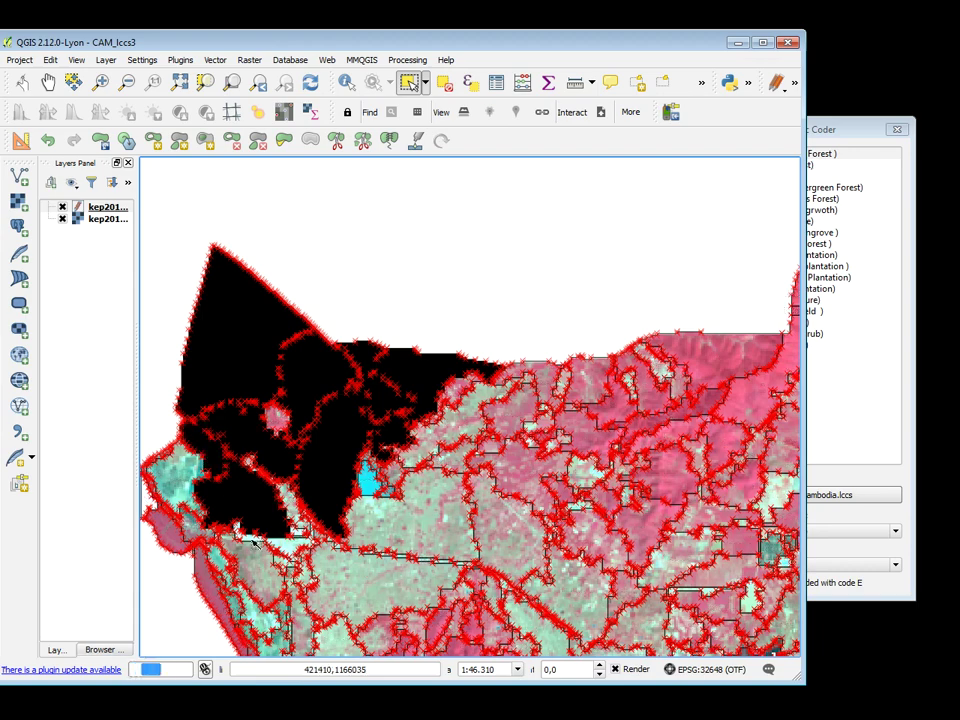
pyautogui.keyDown('ctrl'); pyautogui.click(260, 520); pyautogui.keyUp('ctrl')
pyautogui.keyDown('ctrl'); pyautogui.click(360, 576); pyautogui.keyUp('ctrl')
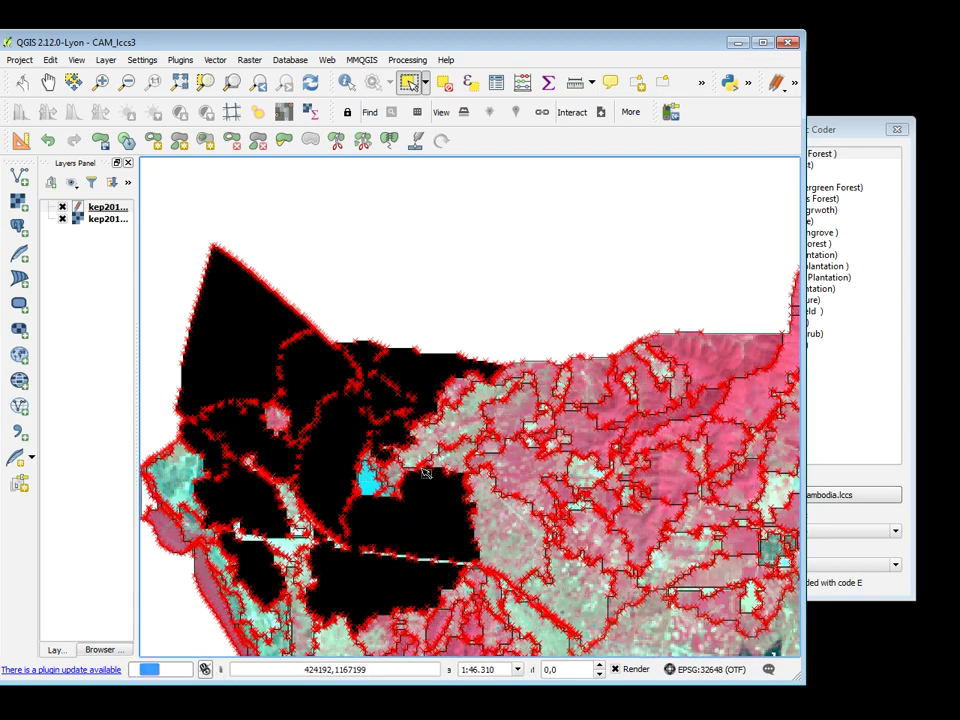
pyautogui.keyDown('ctrl'); pyautogui.click(455, 424); pyautogui.keyUp('ctrl')
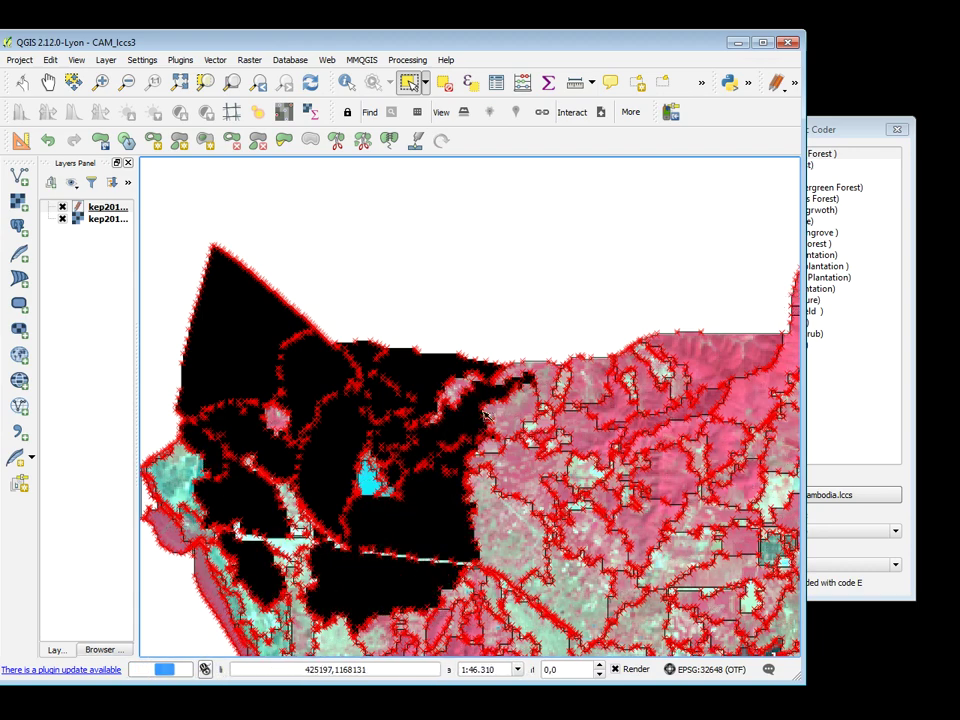
# Code the selected northwestern field polygons as Hr (Paddy field) and clear the selection.
pyautogui.click(843, 140)
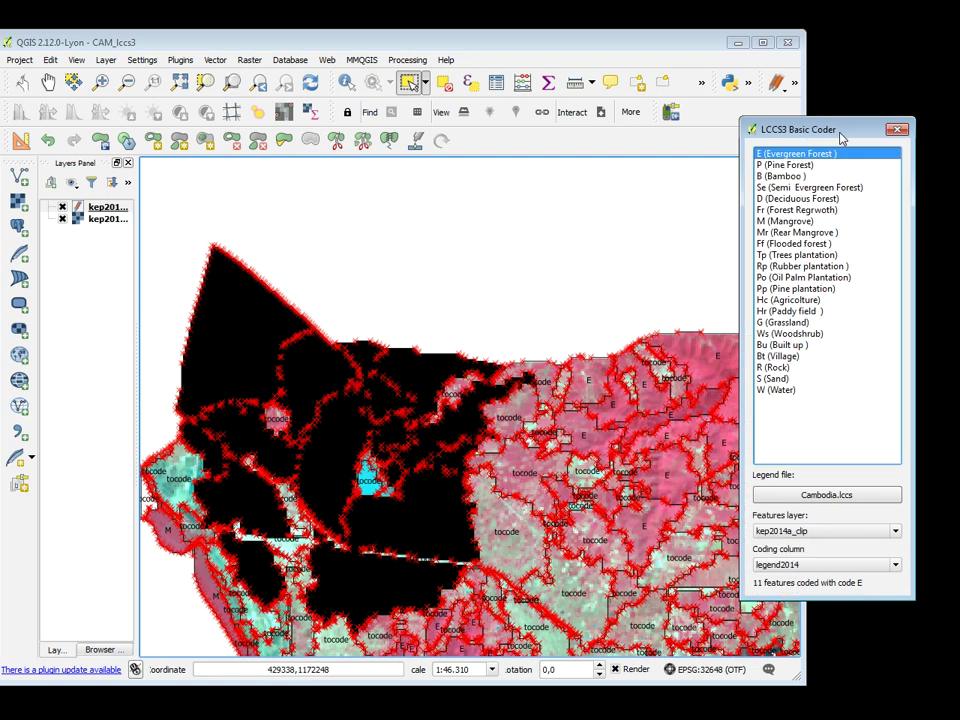
pyautogui.click(785, 312)
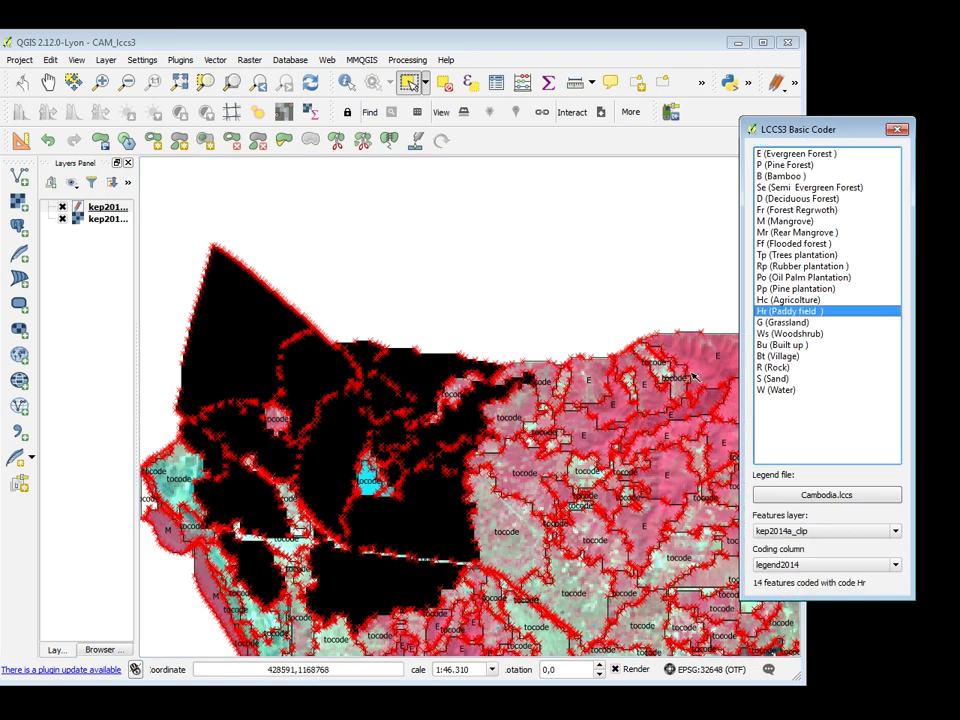
pyautogui.scroll(-1, 634, 430)
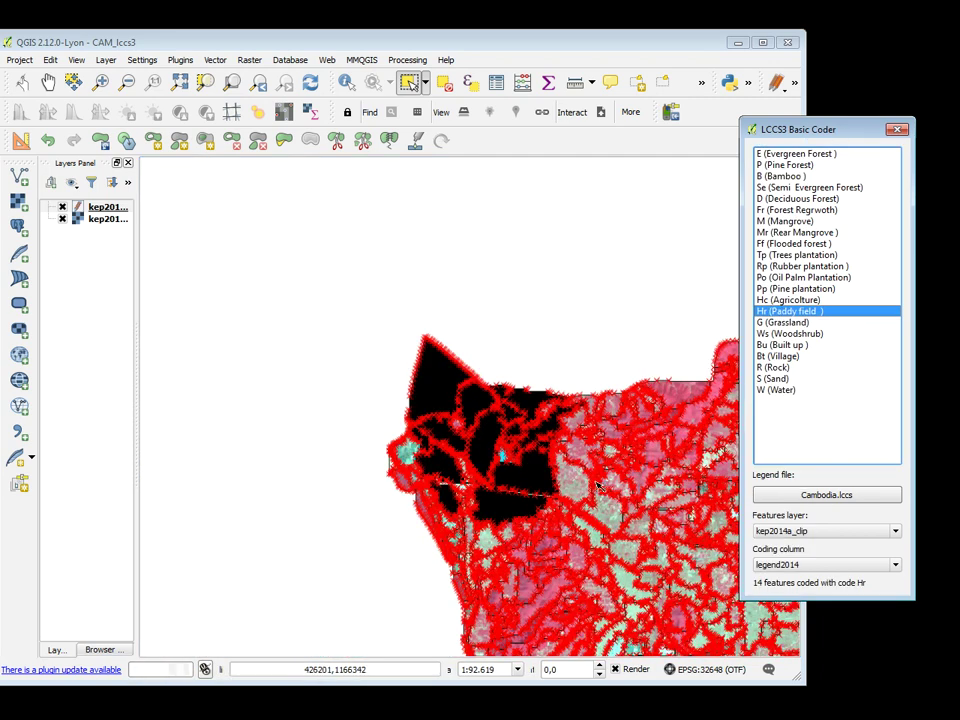
pyautogui.click(561, 345)
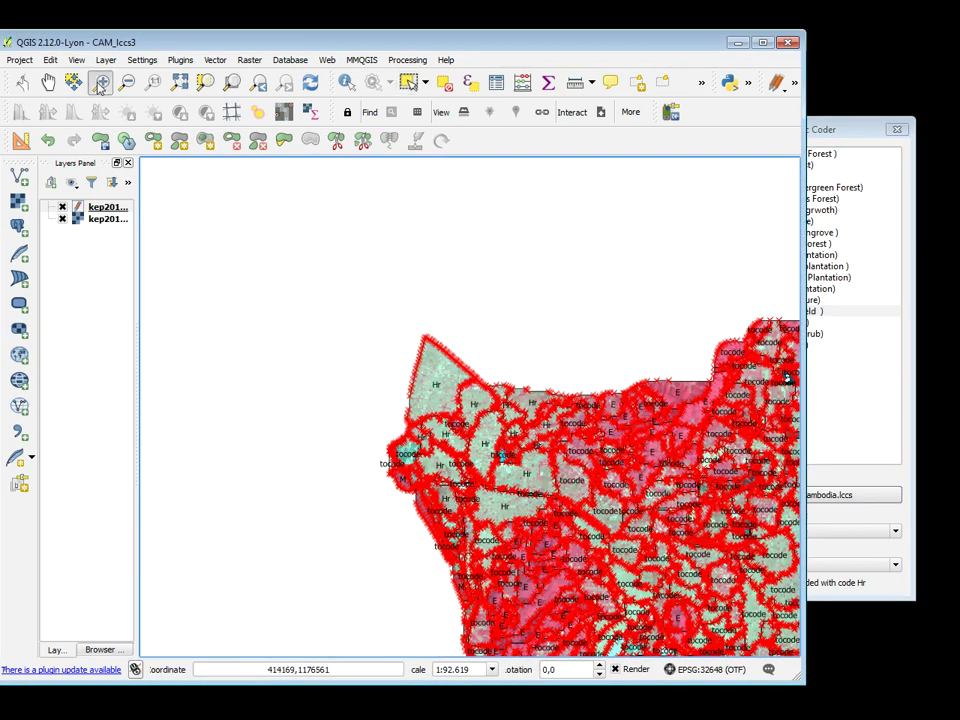
# Examine the uncoded polygons of the central plain, closing in on the round mottled pink polygon northeast of the small isolated forest hill.
pyautogui.click(48, 81)
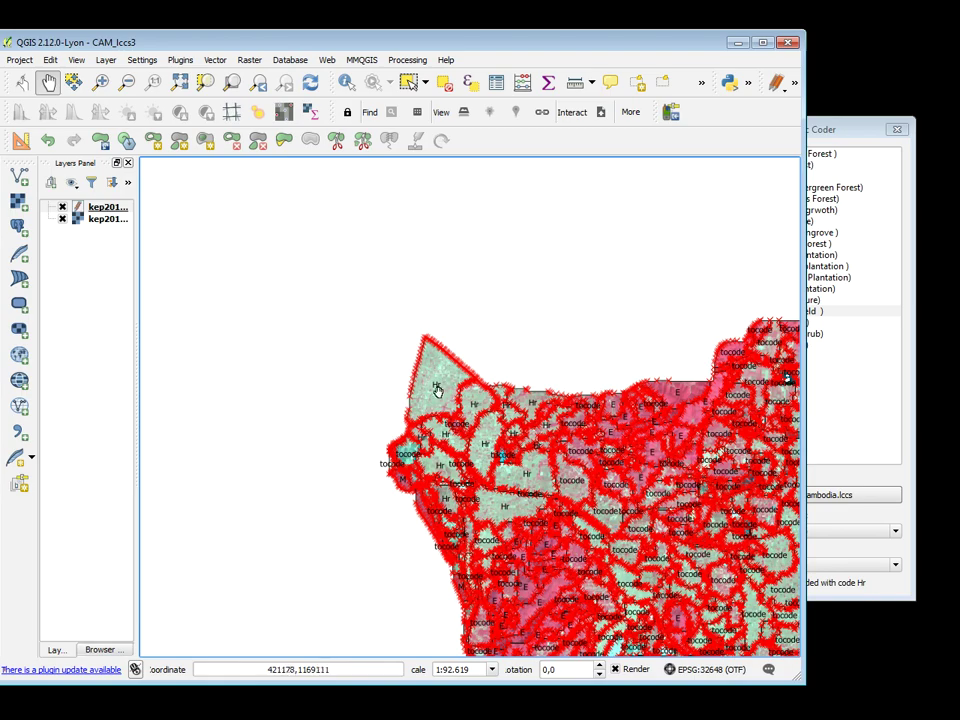
pyautogui.moveTo(593, 486); pyautogui.dragTo(358, 336)
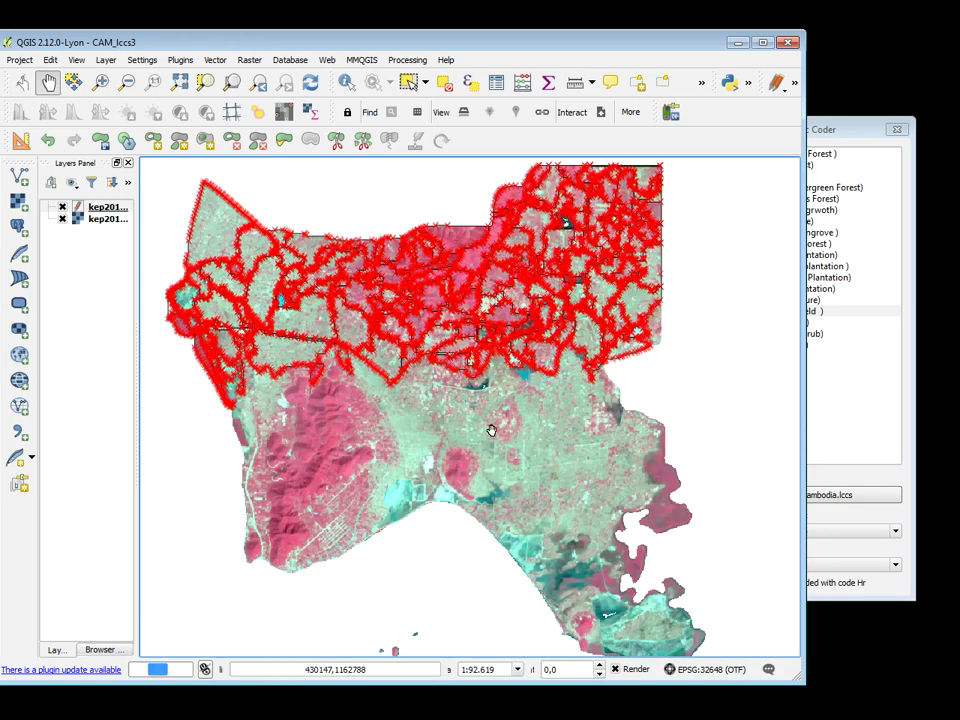
pyautogui.scroll(1, 560, 481)
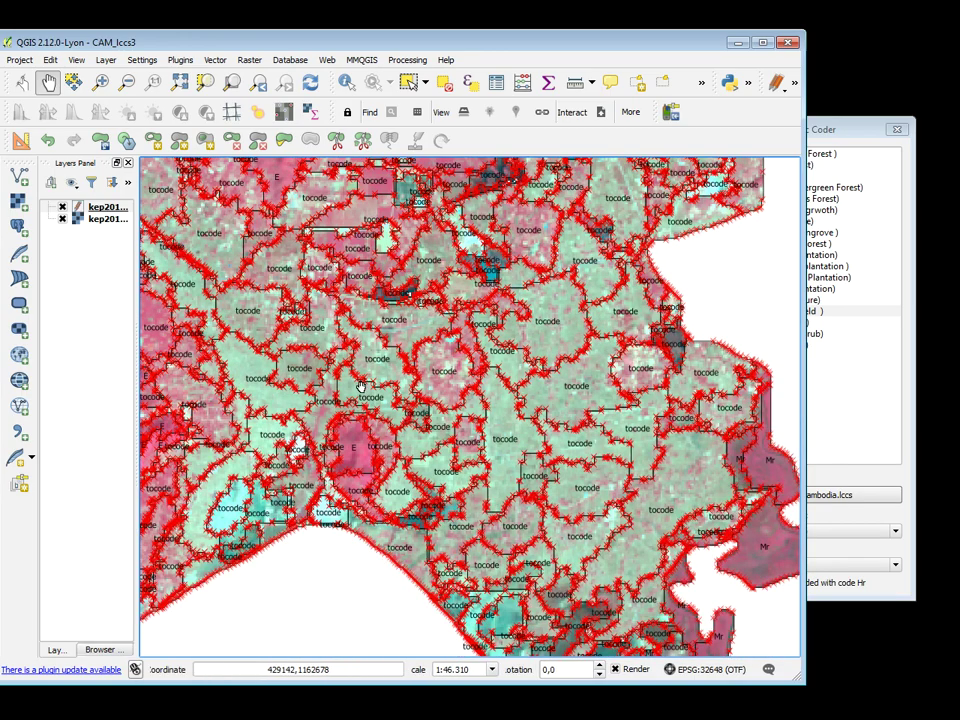
pyautogui.moveTo(436, 334); pyautogui.dragTo(502, 420)
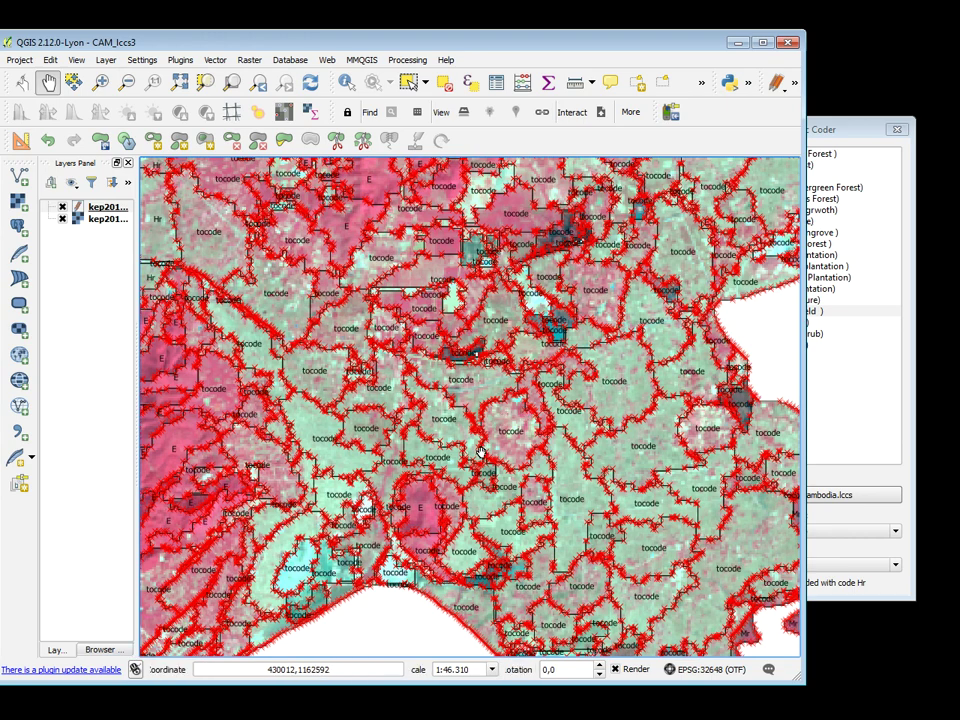
pyautogui.press('Up')
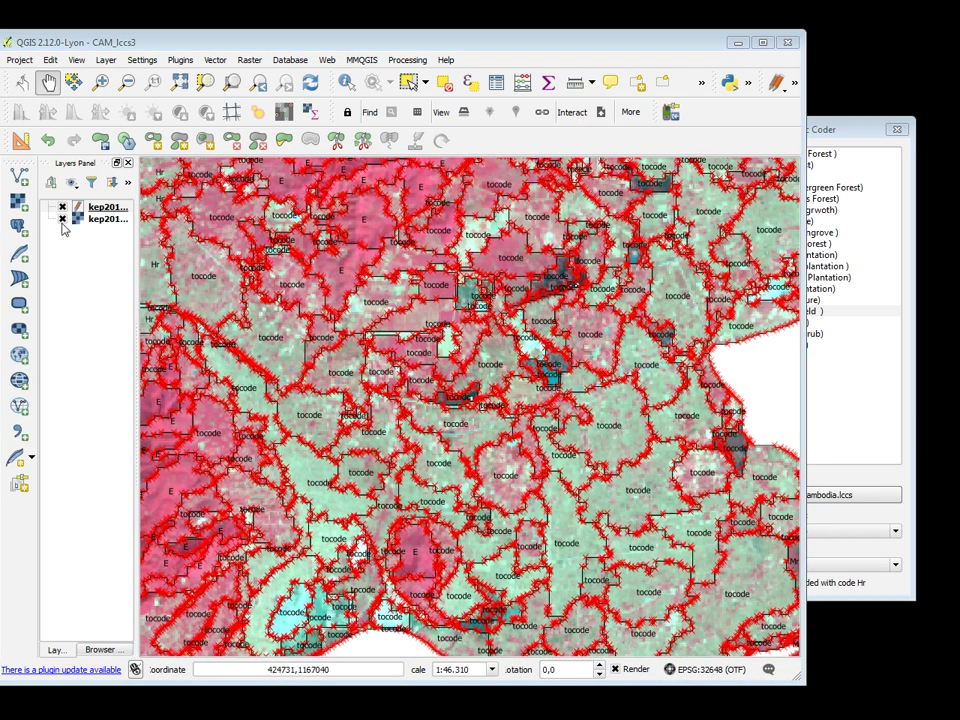
pyautogui.moveTo(495, 470); pyautogui.dragTo(606, 431)
pyautogui.scroll(2, 580, 428)
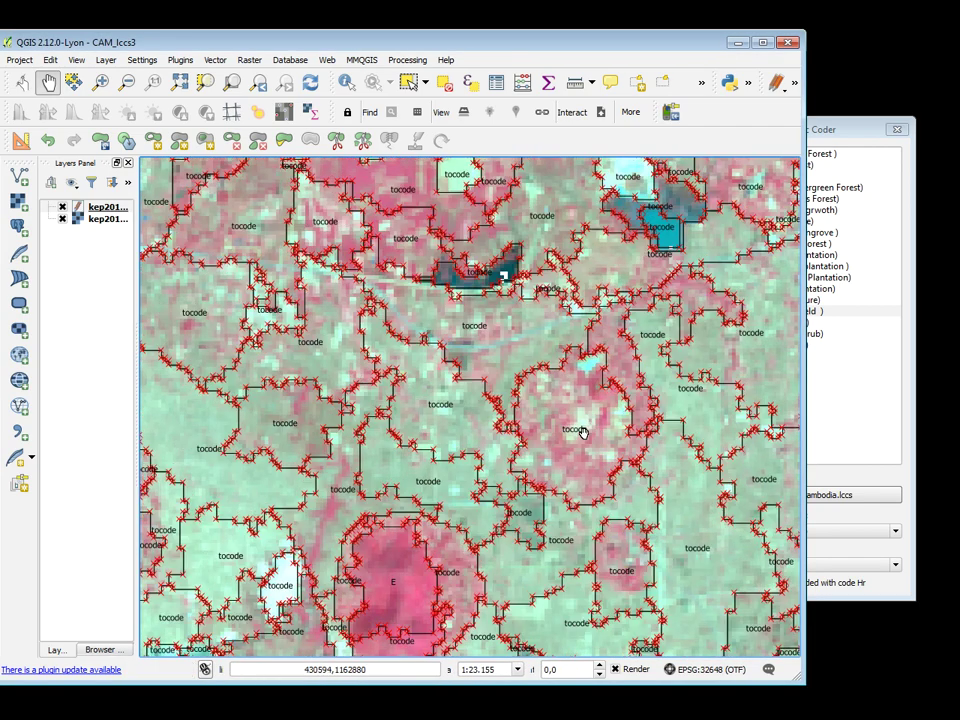
pyautogui.moveTo(581, 420); pyautogui.dragTo(430, 374)
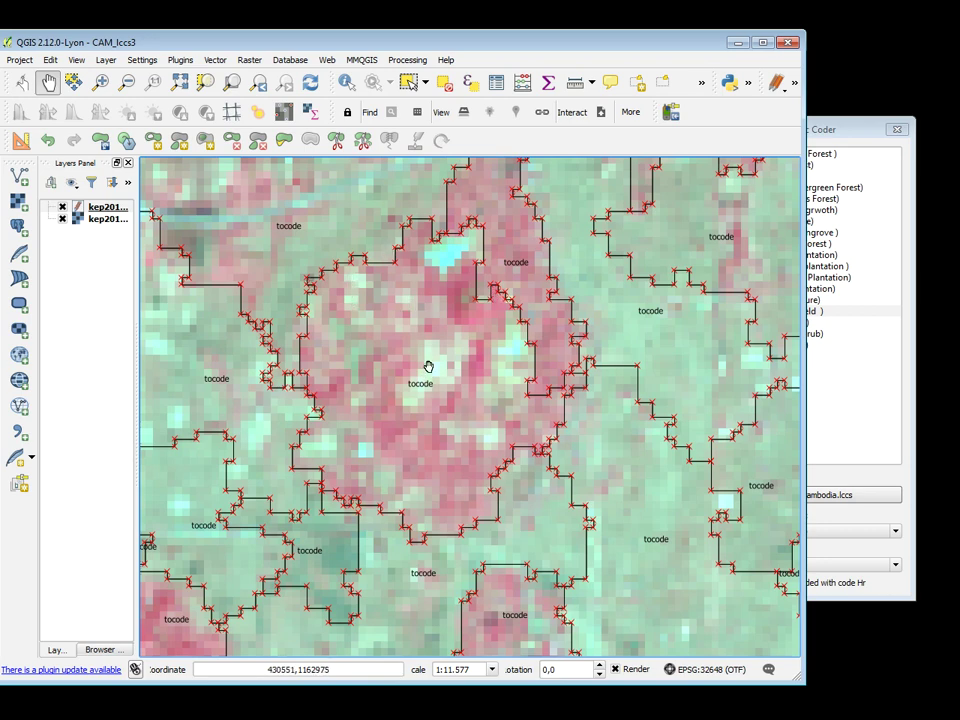
pyautogui.click(632, 84)
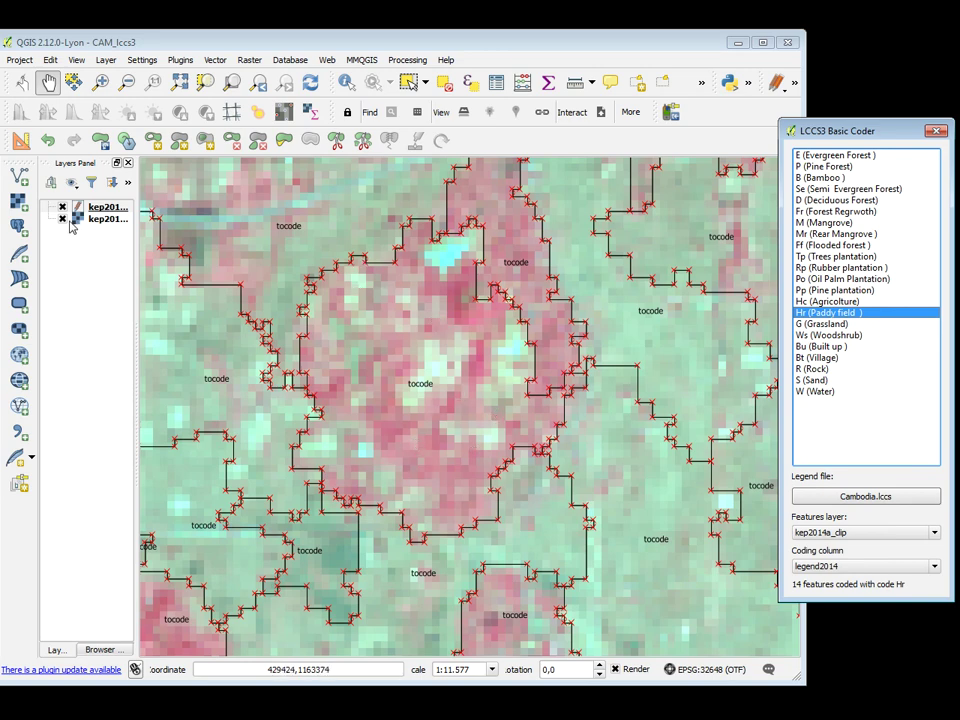
# Add Google Satellite from the OpenLayers plugin as the background beneath the polygons and hide the kep2014a_clip image, keeping the coder window clear of the map.
pyautogui.click(407, 60)
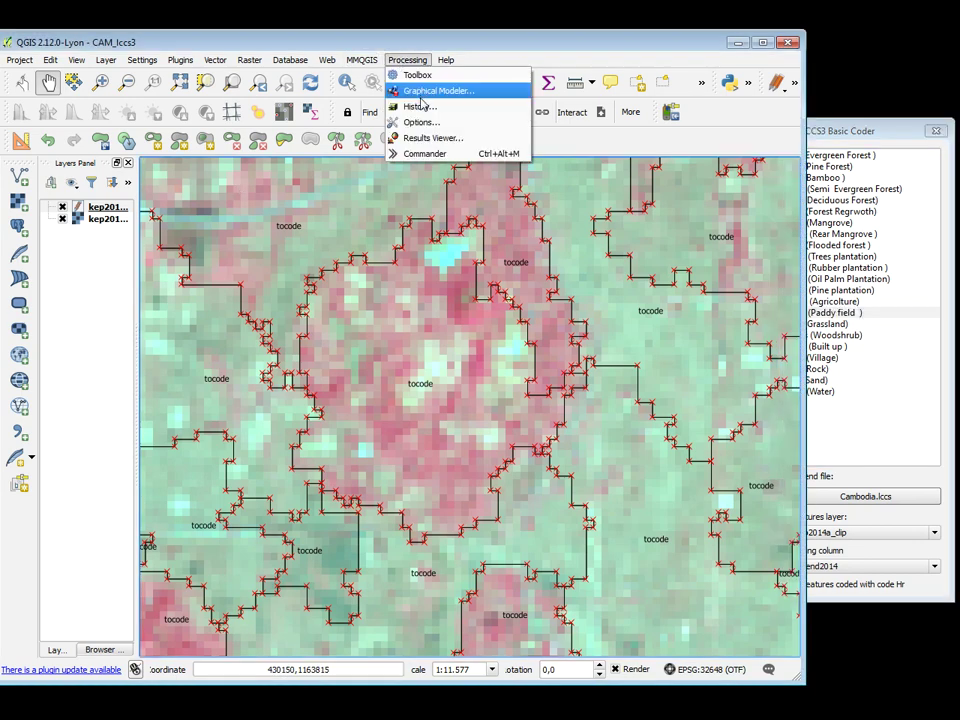
pyautogui.moveTo(369, 60)
pyautogui.moveTo(327, 60)
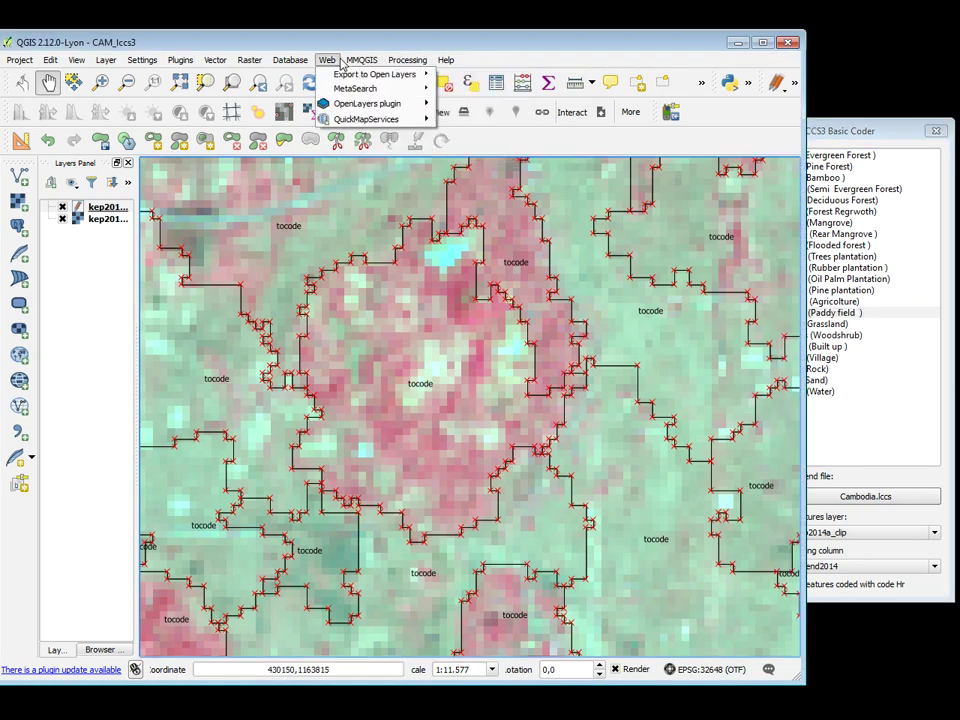
pyautogui.moveTo(338, 104)
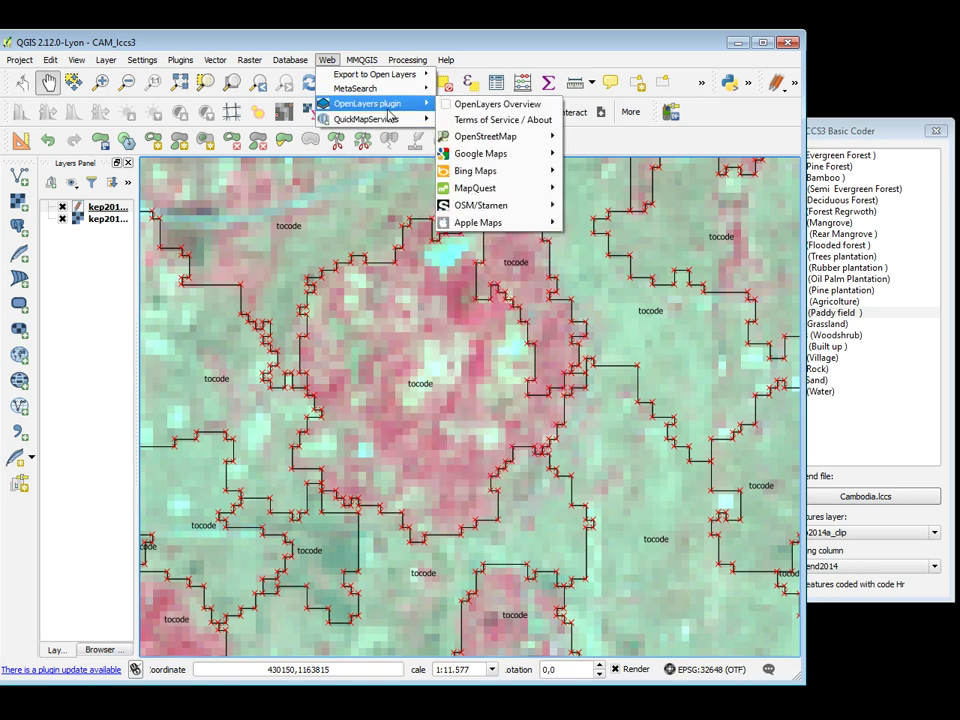
pyautogui.moveTo(516, 160)
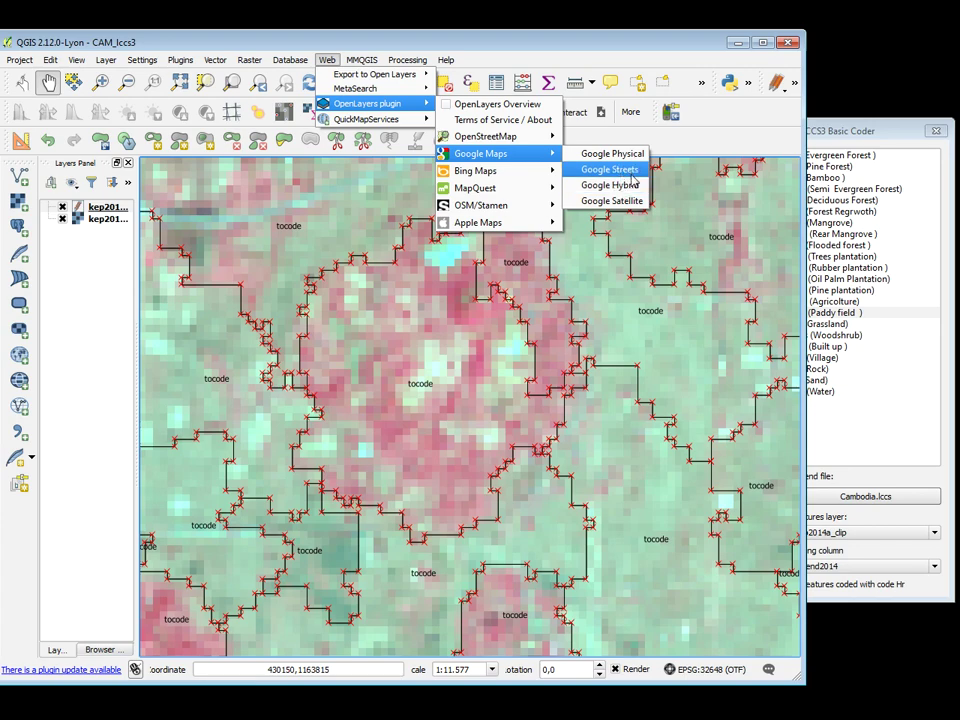
pyautogui.click(612, 201)
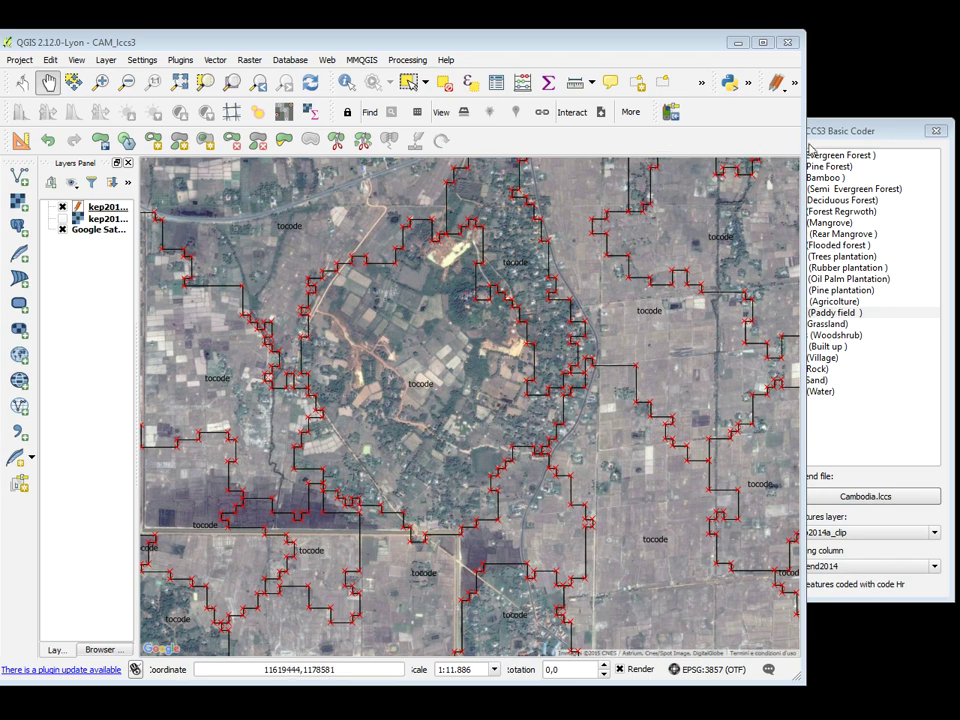
pyautogui.moveTo(833, 134); pyautogui.dragTo(863, 141)
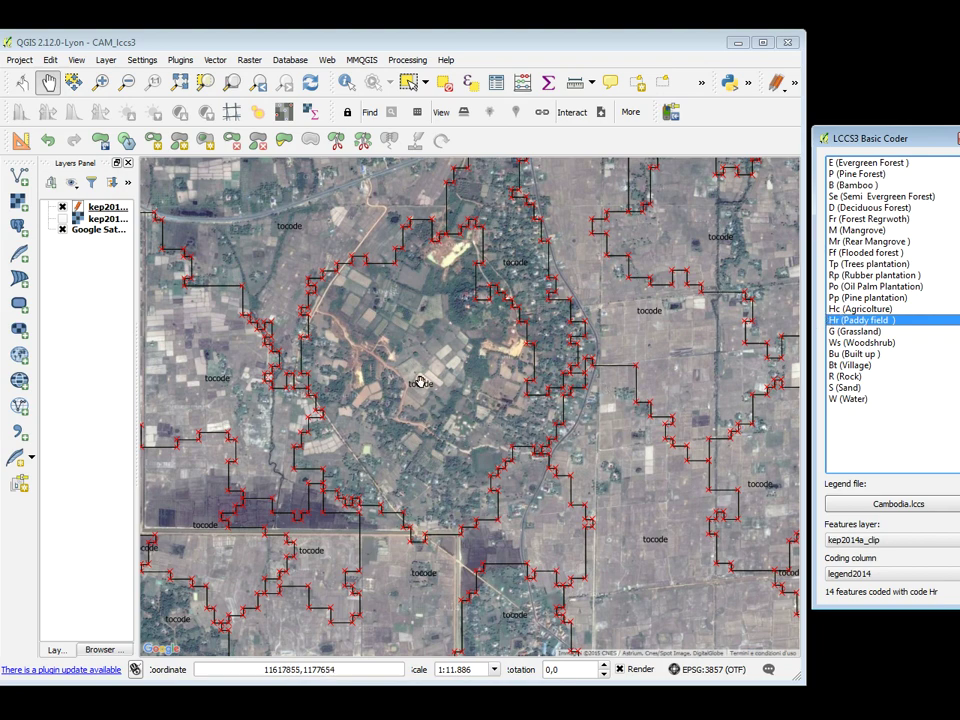
# Code the round mixed-field polygon as Hc (Agricolture) and the elongated settlement polygon along its eastern edge as Bt (Village).
pyautogui.click(409, 82)
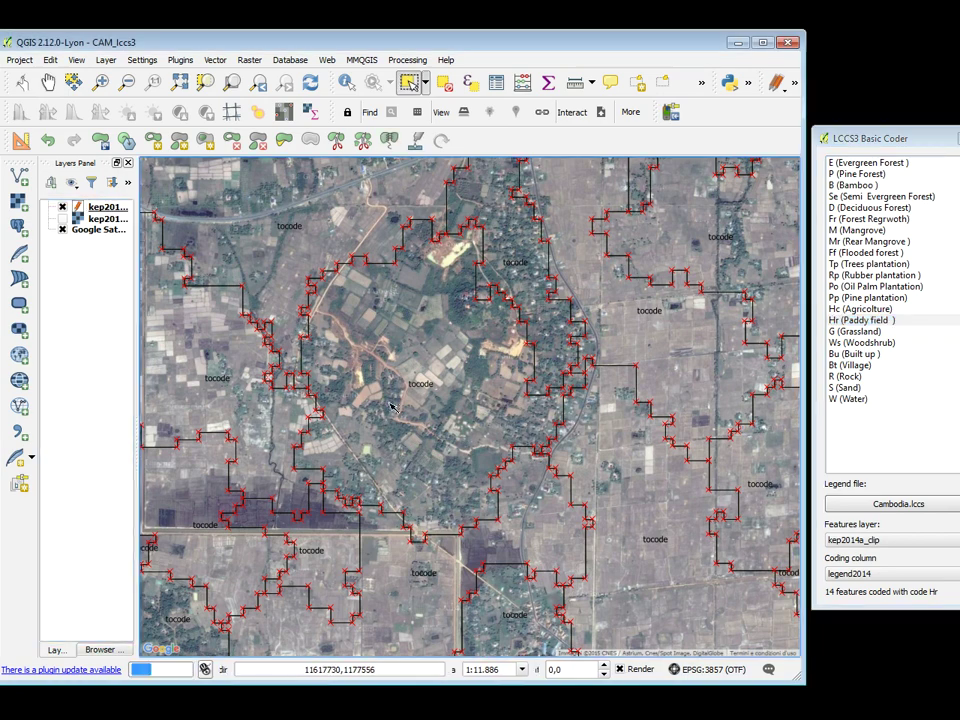
pyautogui.click(394, 408)
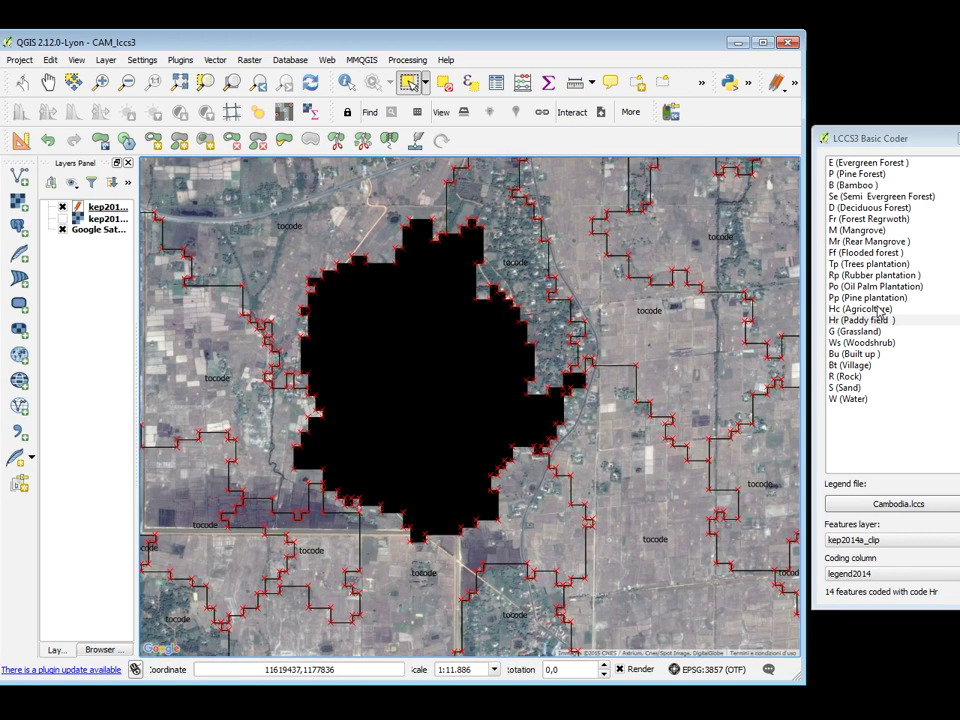
pyautogui.click(880, 310)
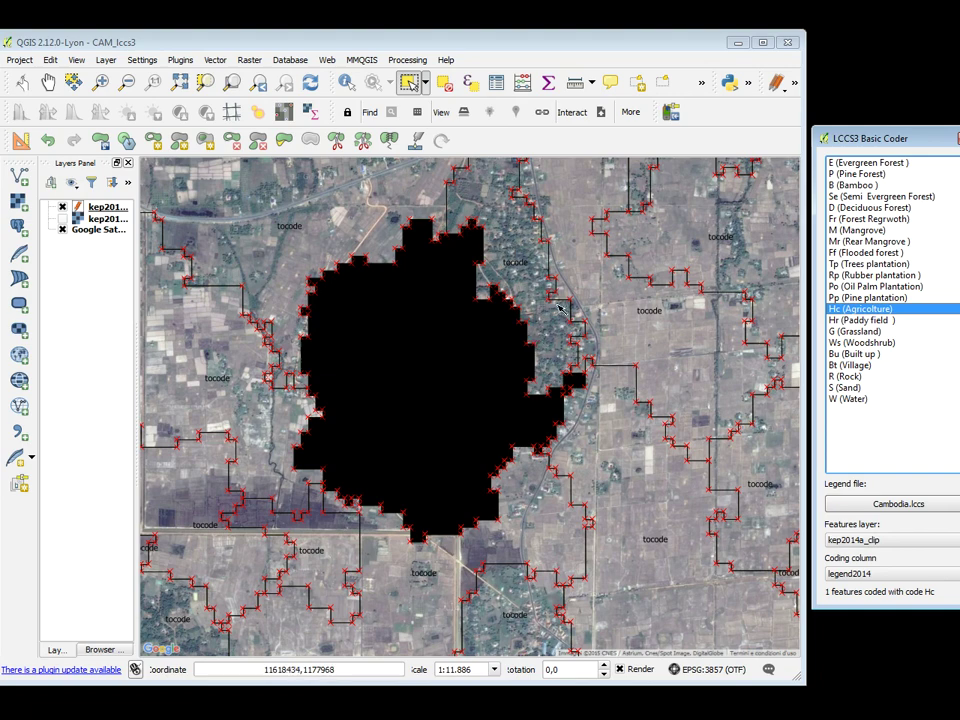
pyautogui.click(515, 278)
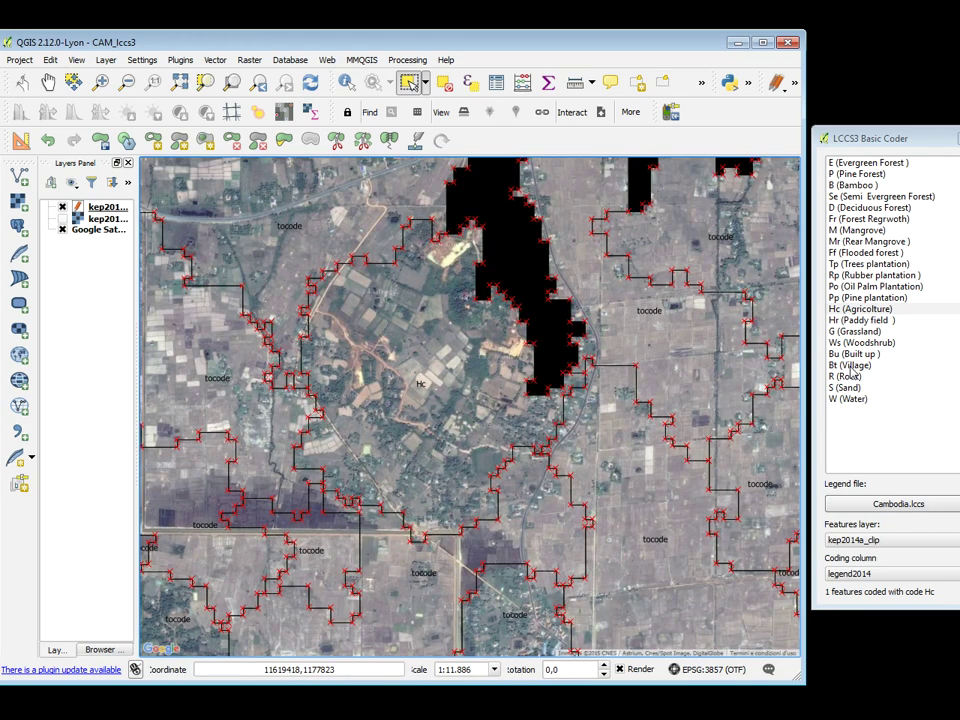
pyautogui.click(852, 368)
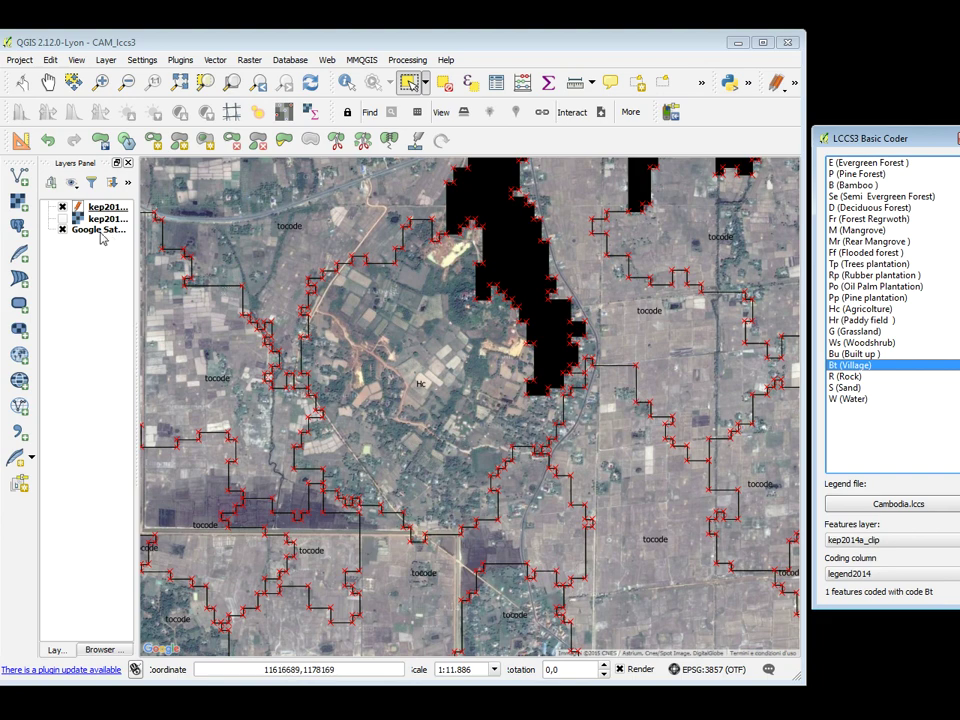
# Switch the background from Google Satellite back to the kep2014a_clip image and clear the polygon selection.
pyautogui.click(63, 231)
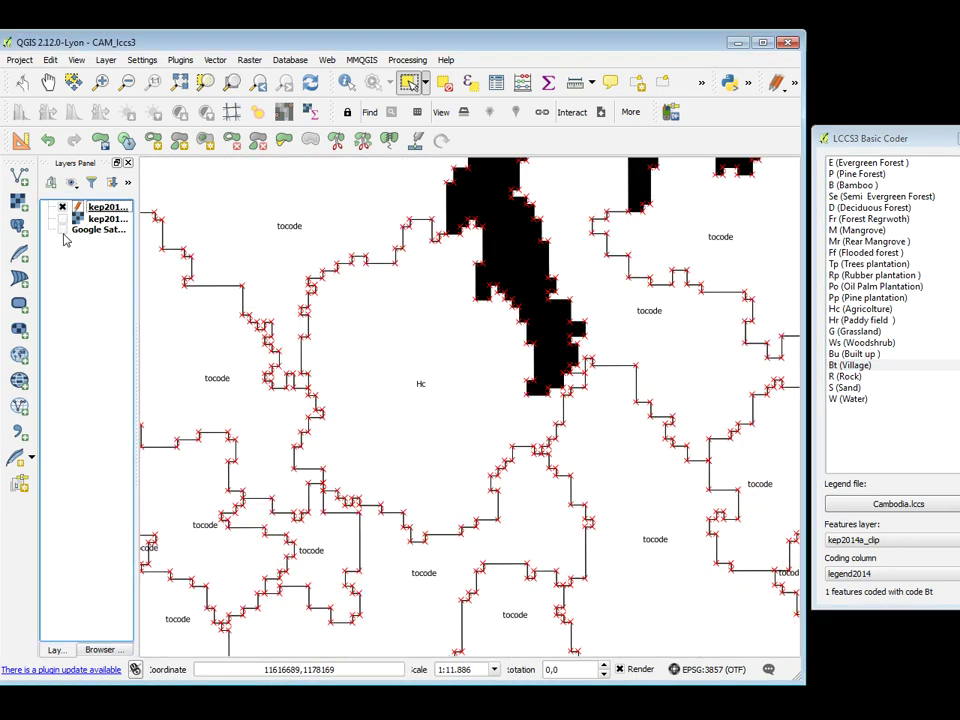
pyautogui.click(63, 218)
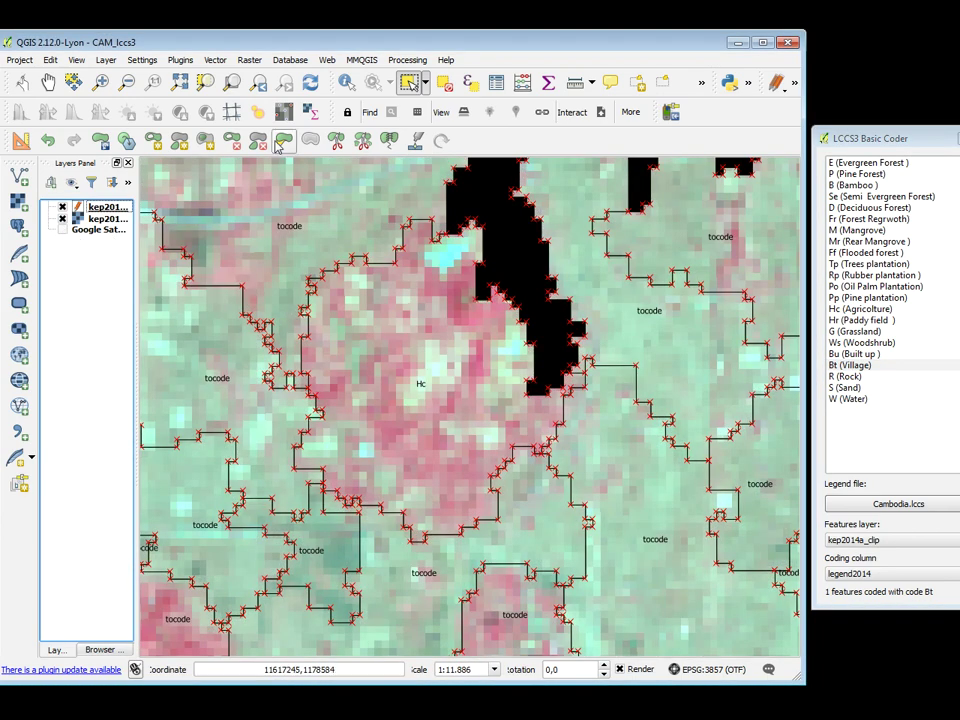
pyautogui.click(445, 82)
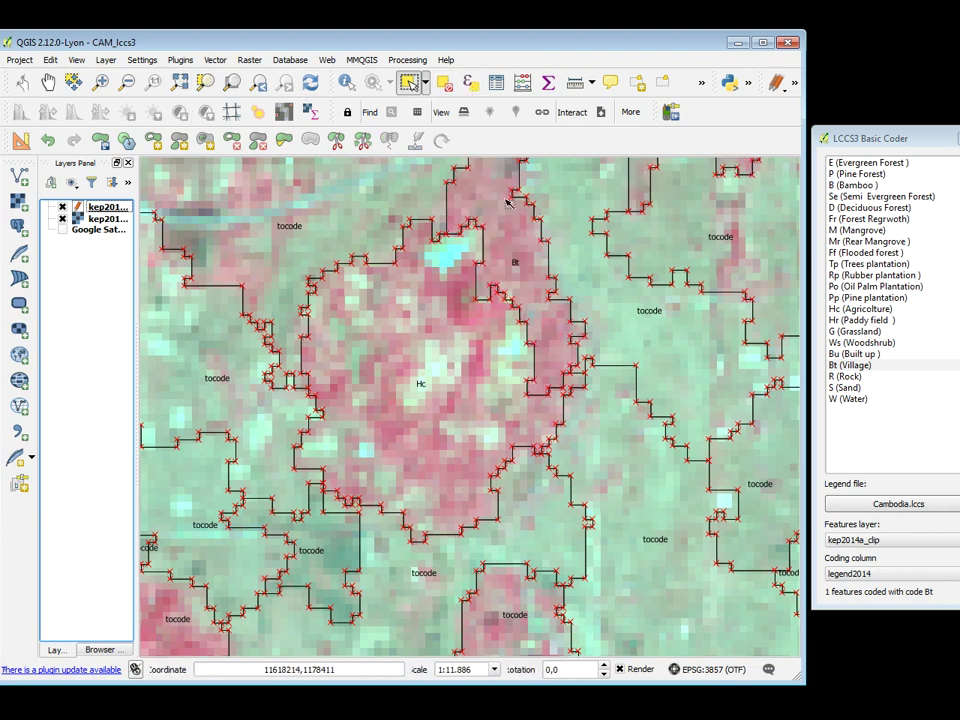
# Examine the newly coded Hc and Bt polygons against the false-colour image, from close range out to the whole study area.
pyautogui.scroll(-1, 572, 439)
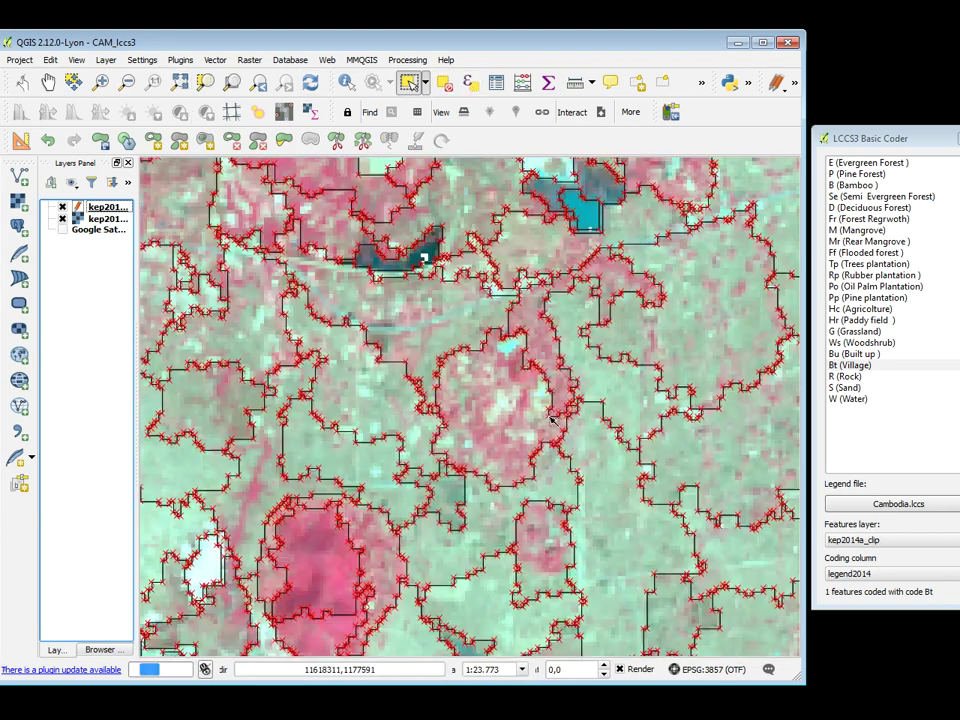
pyautogui.scroll(1, 517, 338)
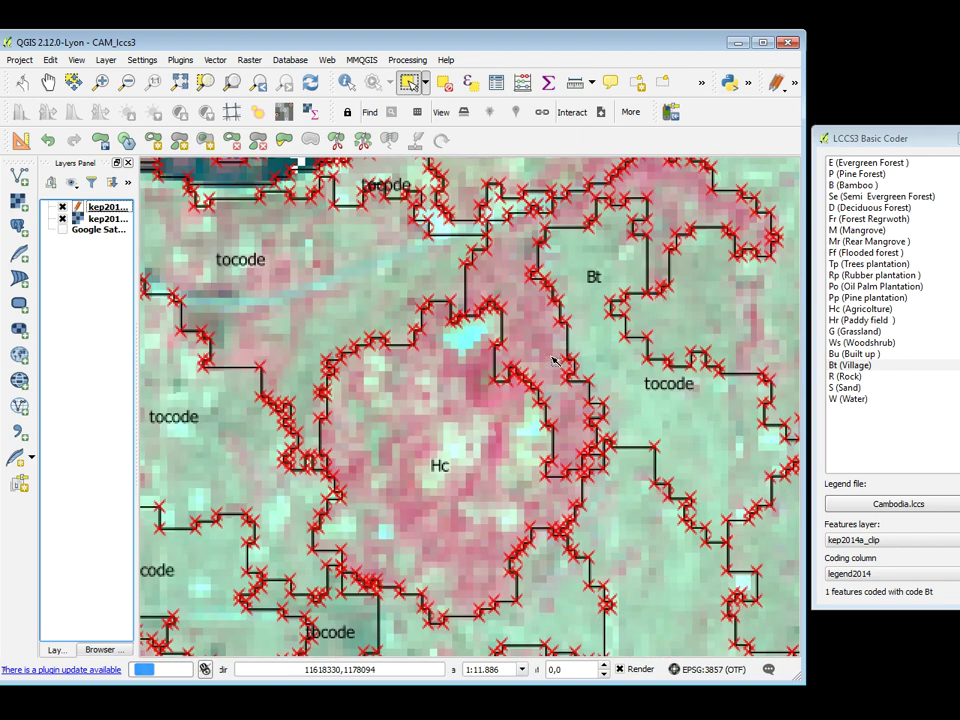
pyautogui.scroll(1, 542, 374)
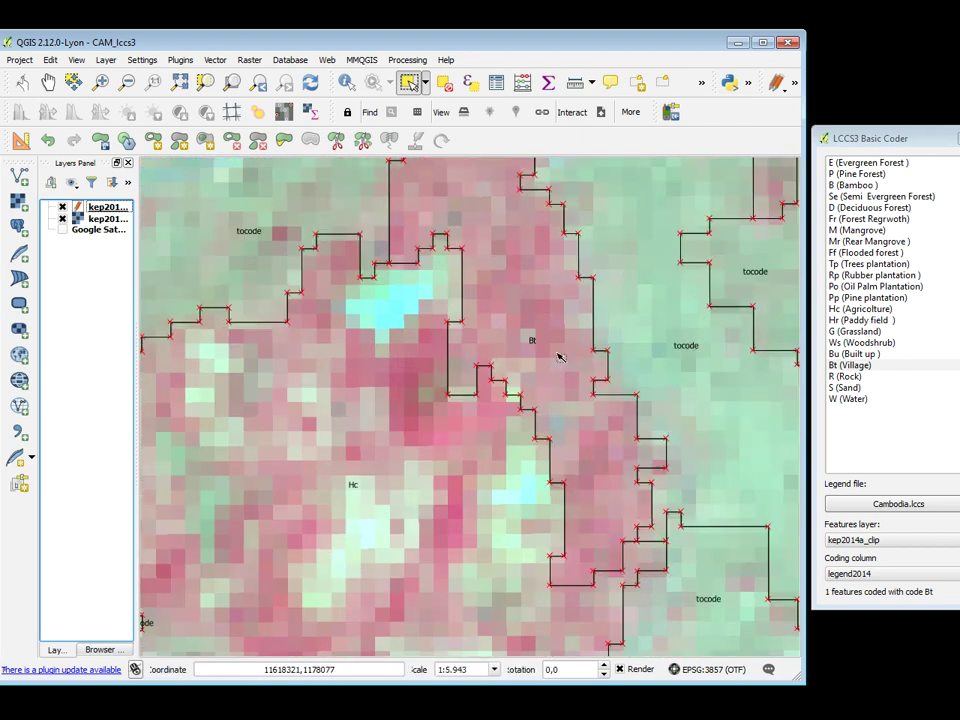
pyautogui.scroll(-1, 552, 365)
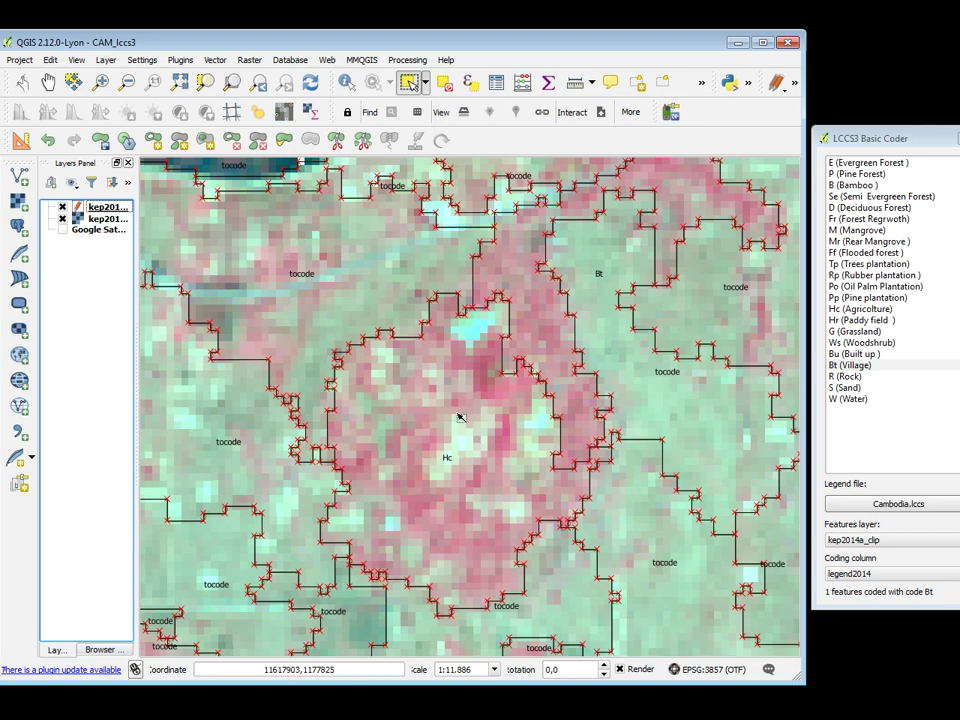
pyautogui.scroll(-1, 447, 432)
pyautogui.scroll(-1, 445, 434)
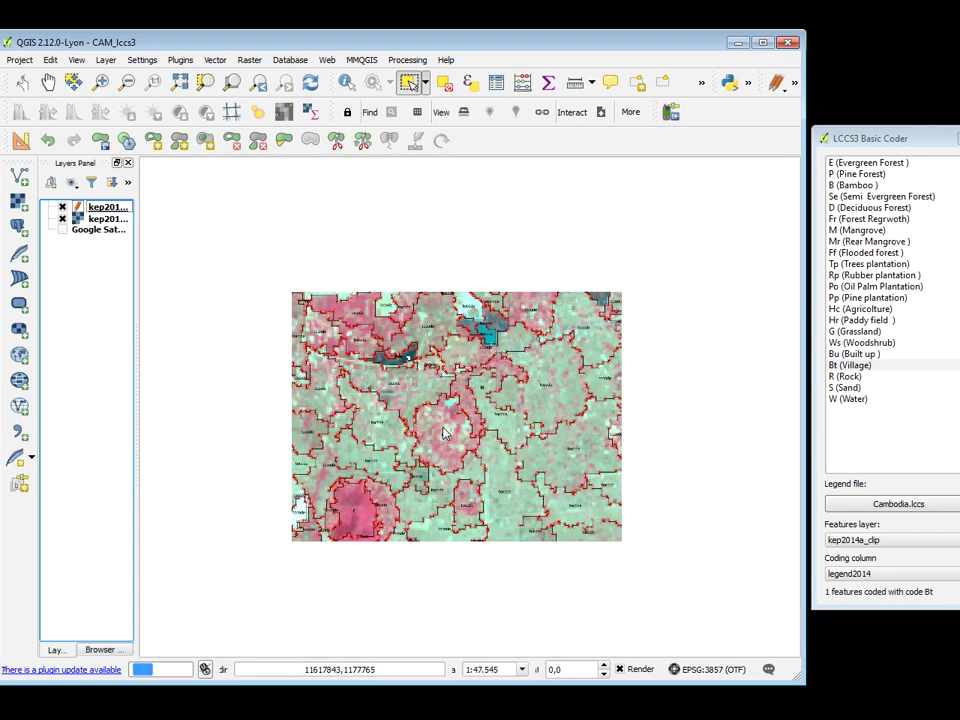
pyautogui.scroll(-1, 446, 432)
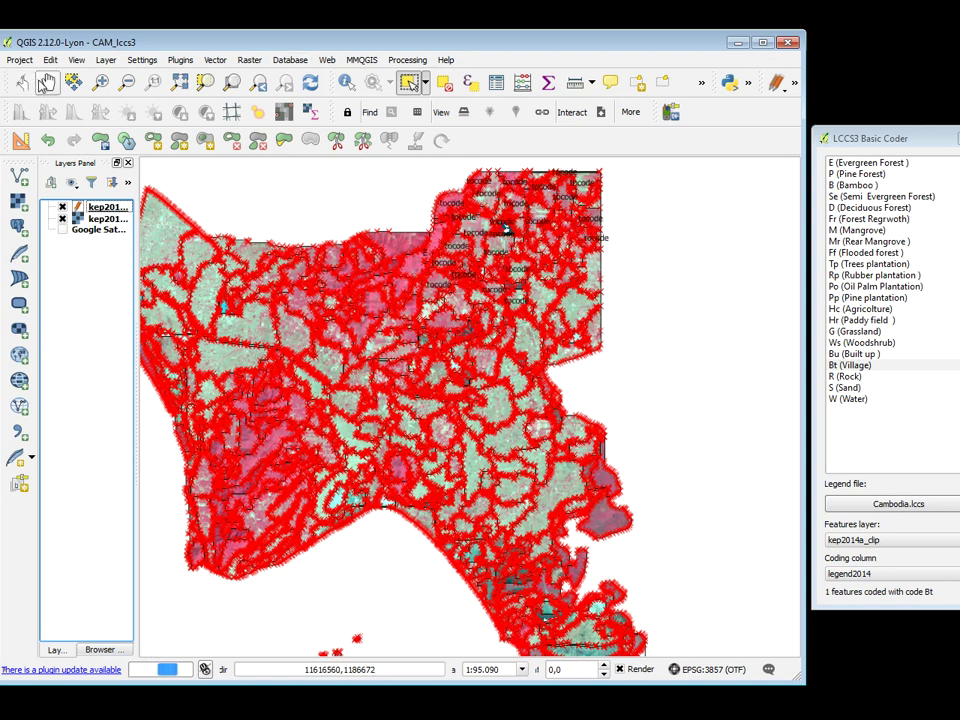
# End the editing session of the kep2014a_clip polygon layer and save the coded values.
pyautogui.click(46, 83)
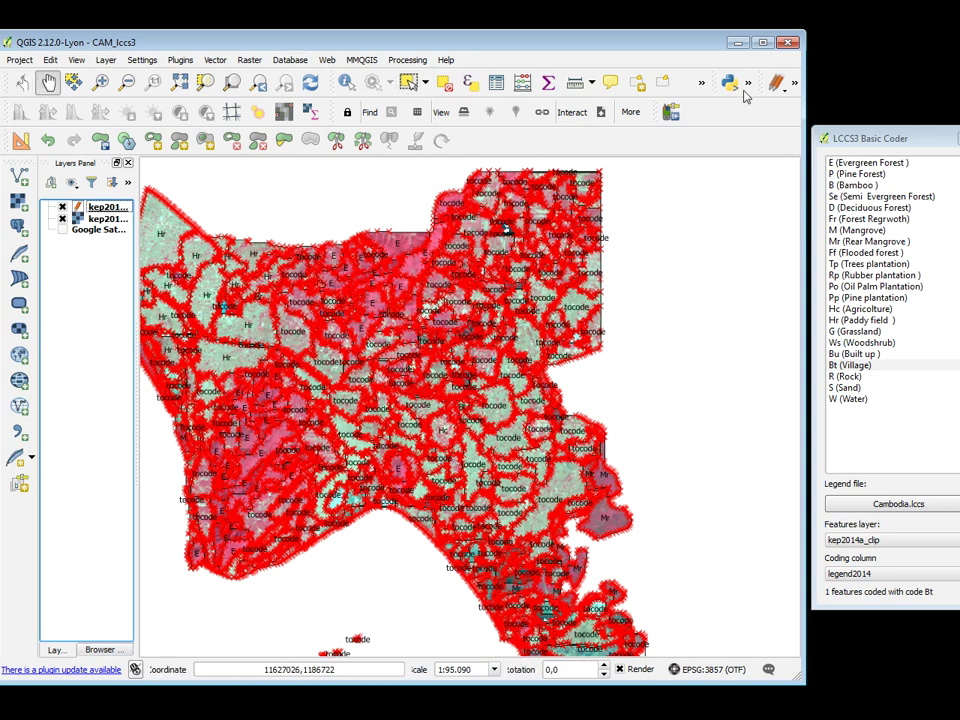
pyautogui.click(794, 84)
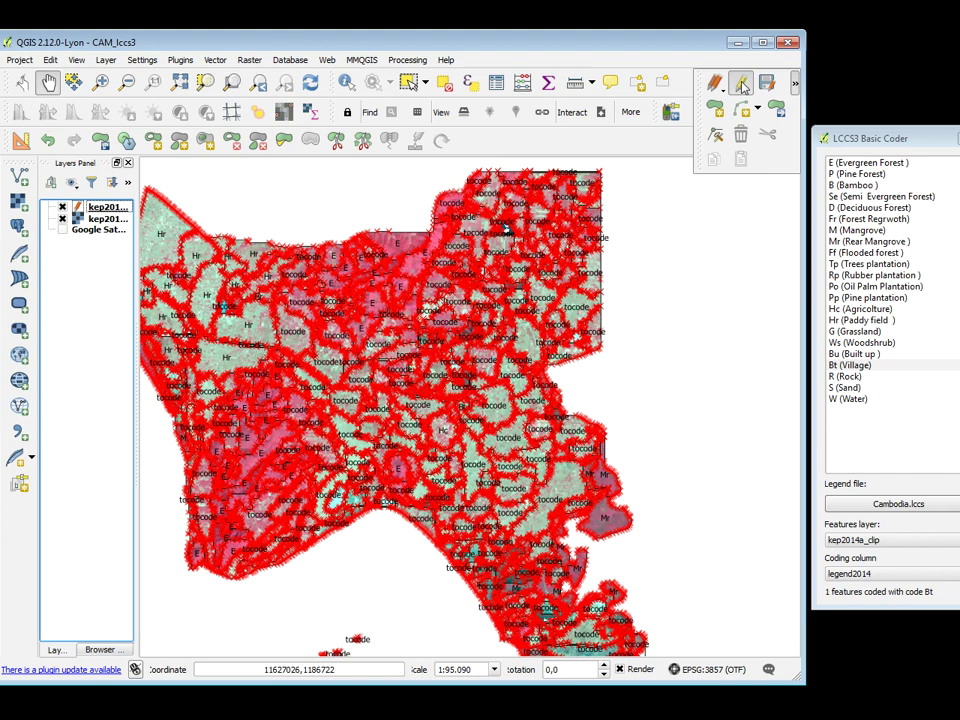
pyautogui.click(741, 85)
pyautogui.click(411, 372)
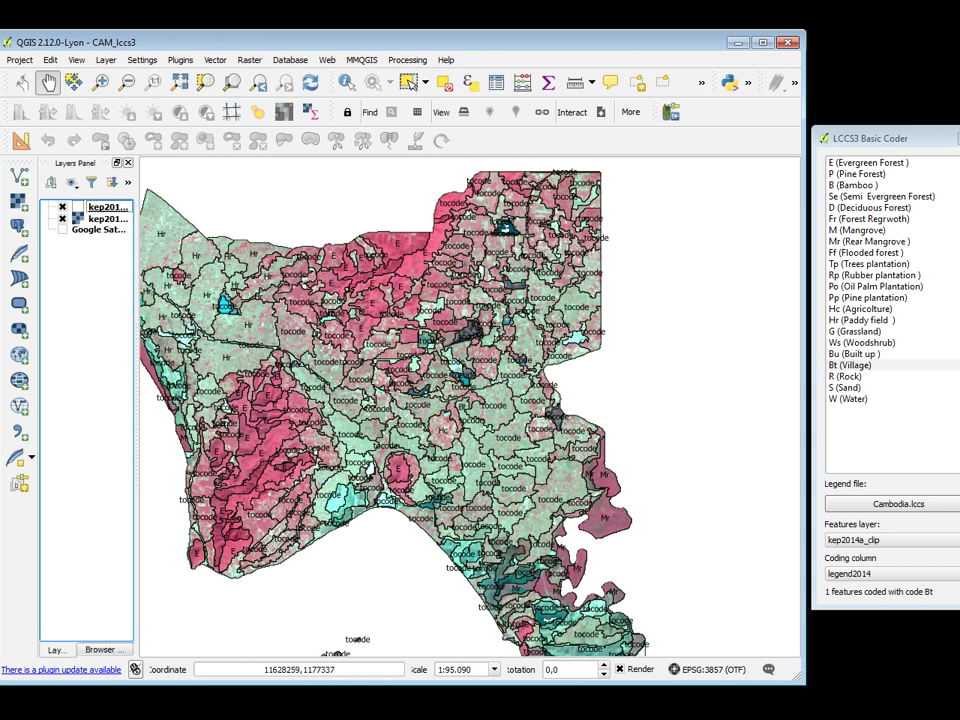
# Open the OpenLayers Overview for the area around the dark reservoirs north of the Hc polygon.
pyautogui.scroll(2, 428, 343)
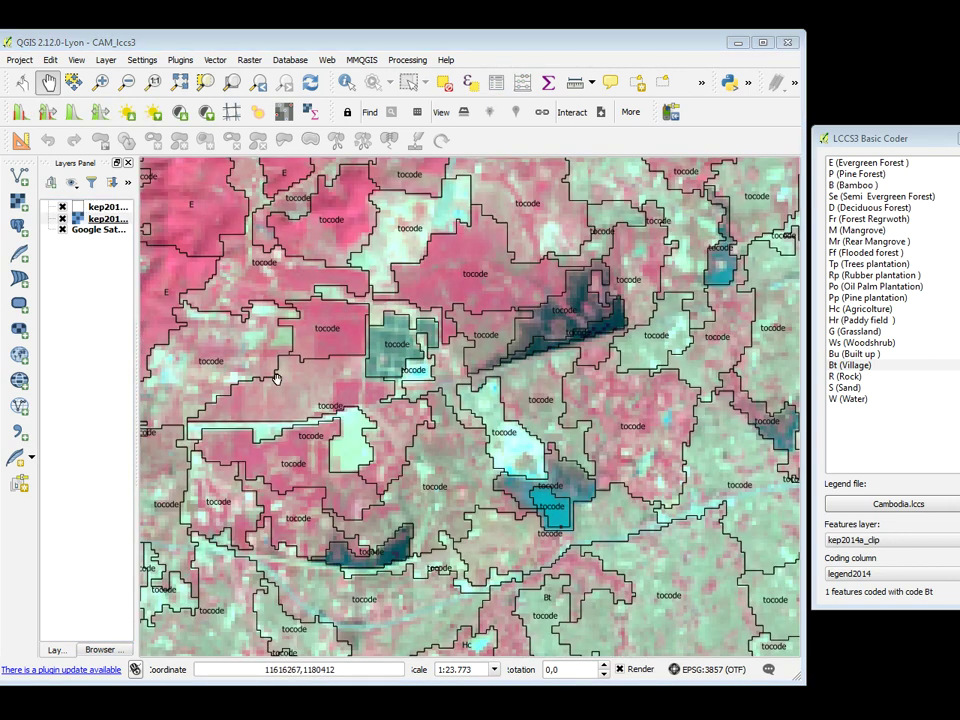
pyautogui.click(360, 60)
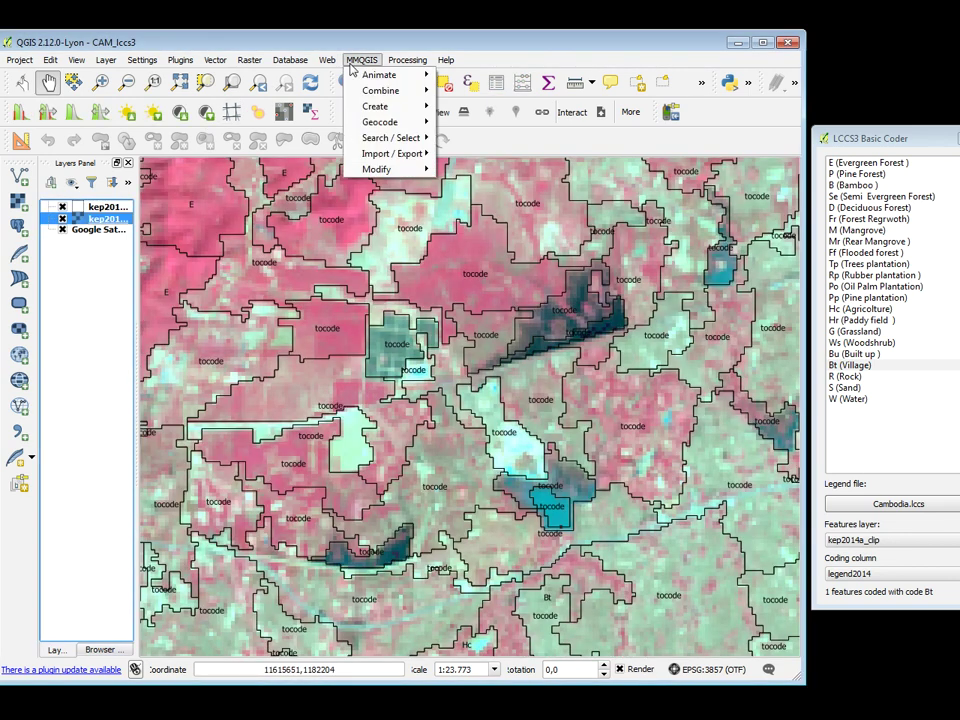
pyautogui.moveTo(327, 61)
pyautogui.moveTo(364, 106)
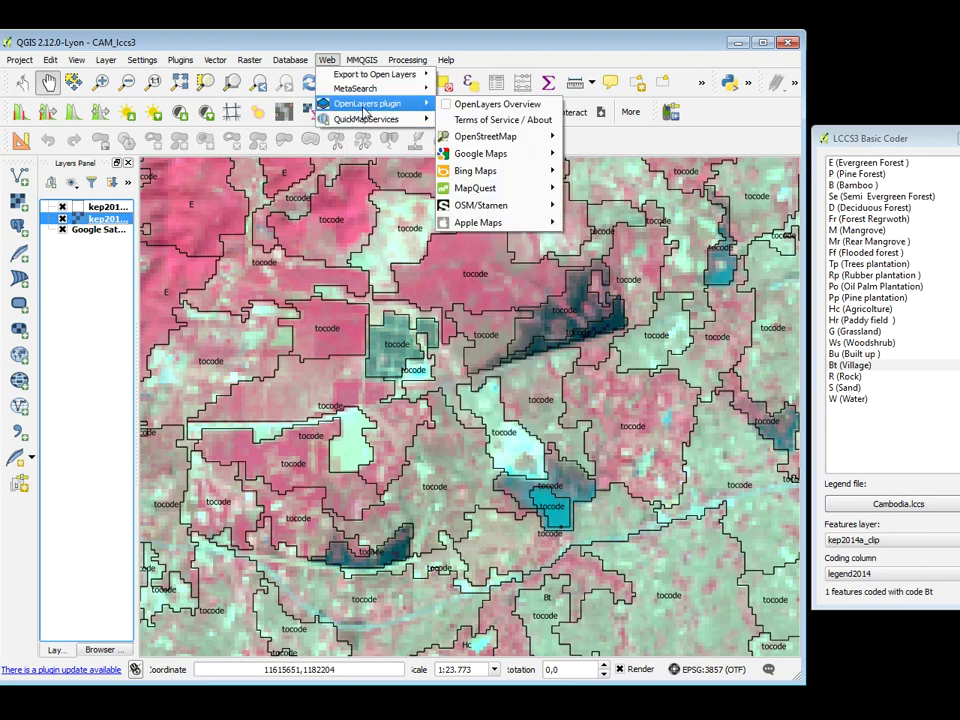
pyautogui.click(446, 107)
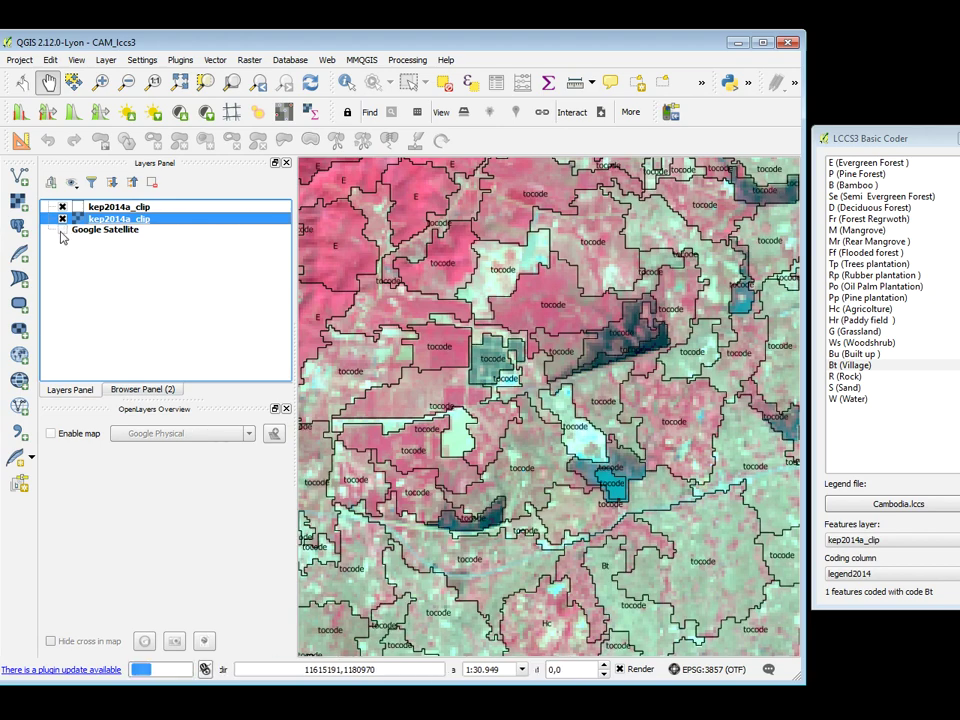
# Enable the OpenLayers Overview with Google Satellite and compare the bright uncoded polygon south of the dark reservoir with its imagery.
pyautogui.click(49, 434)
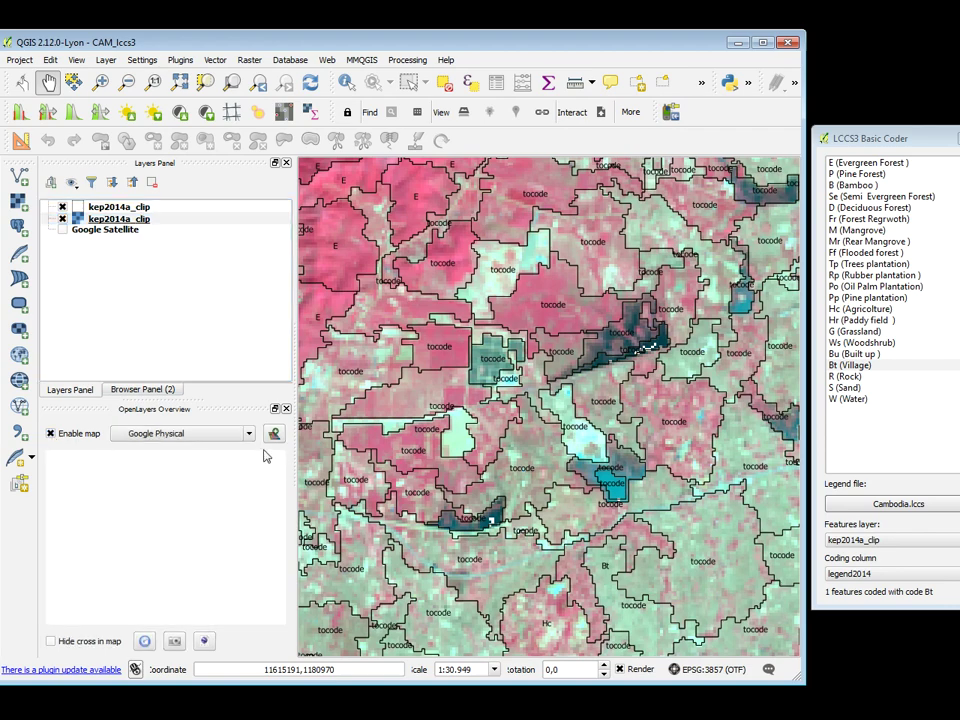
pyautogui.click(249, 434)
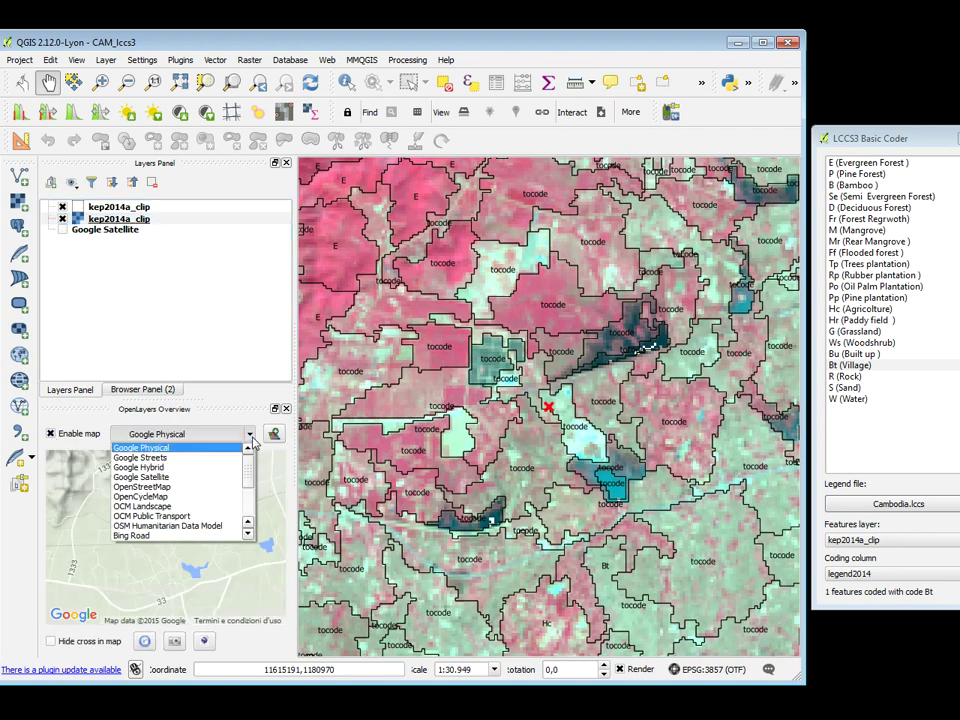
pyautogui.click(180, 477)
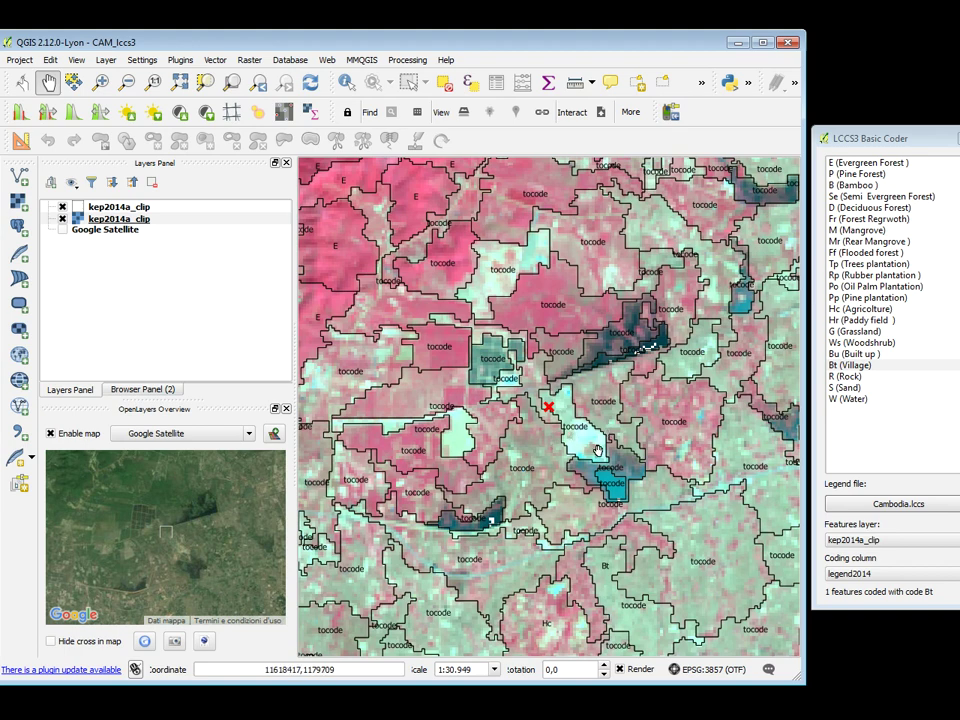
pyautogui.moveTo(573, 428); pyautogui.dragTo(563, 436)
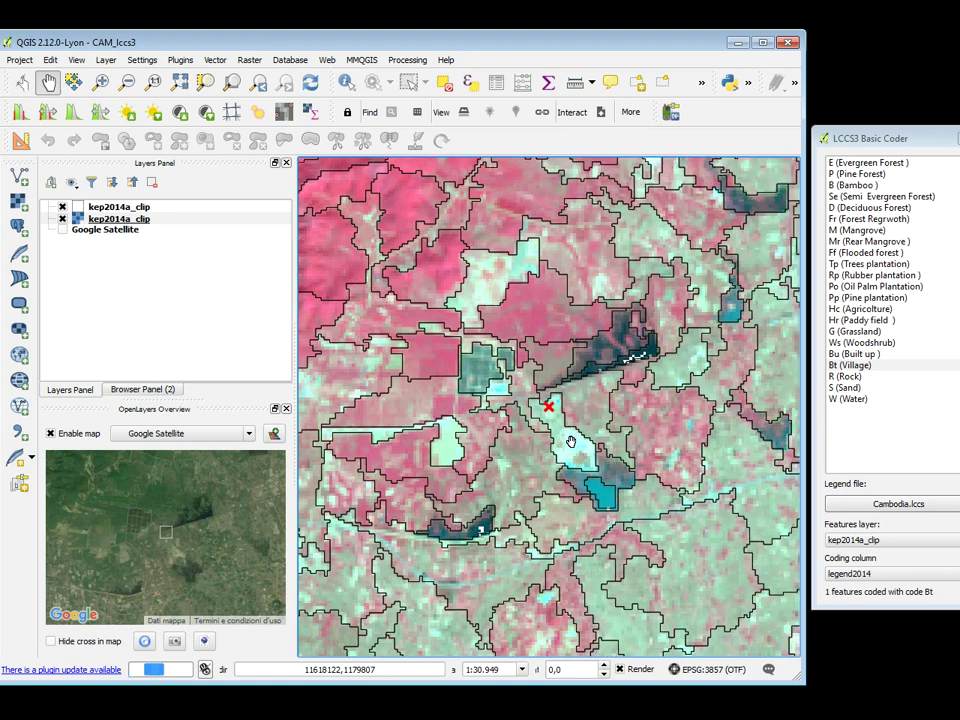
pyautogui.scroll(1, 573, 446)
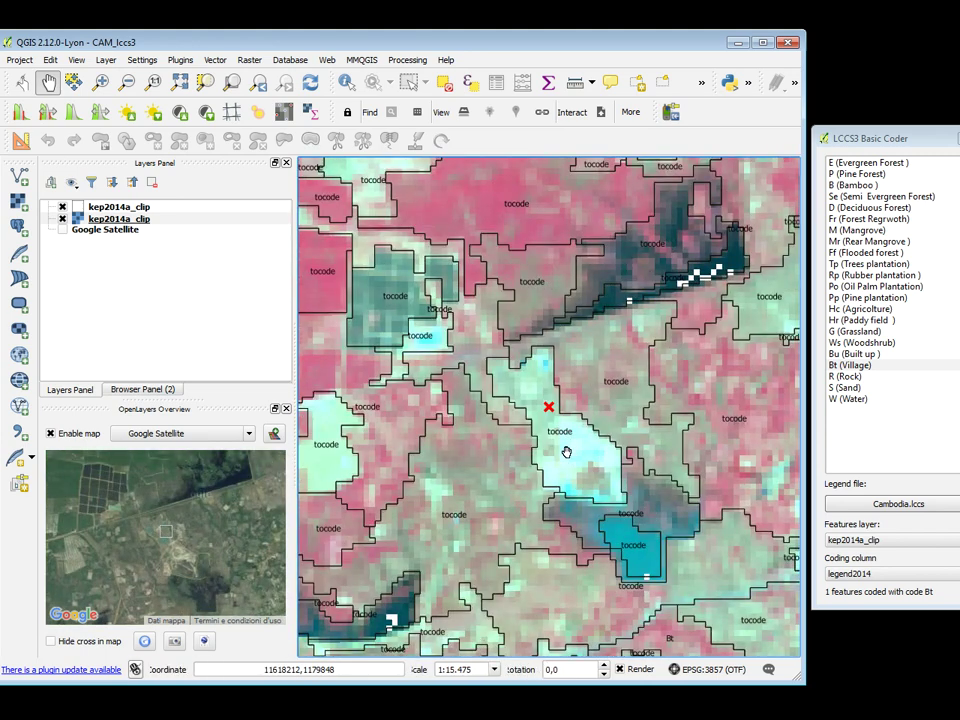
pyautogui.scroll(1, 566, 452)
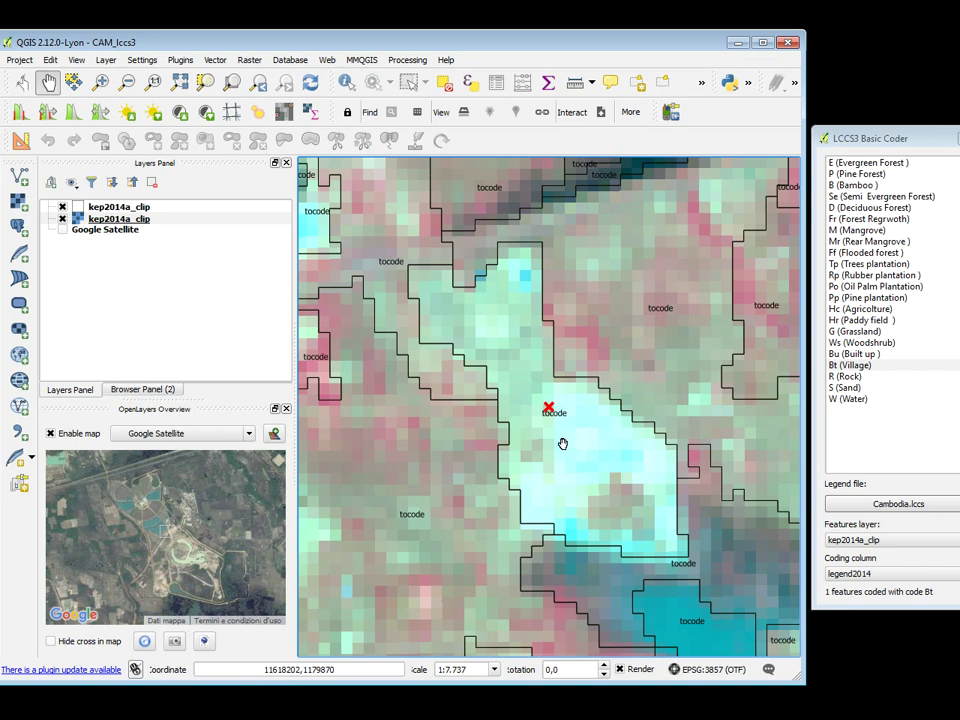
pyautogui.scroll(1, 550, 445)
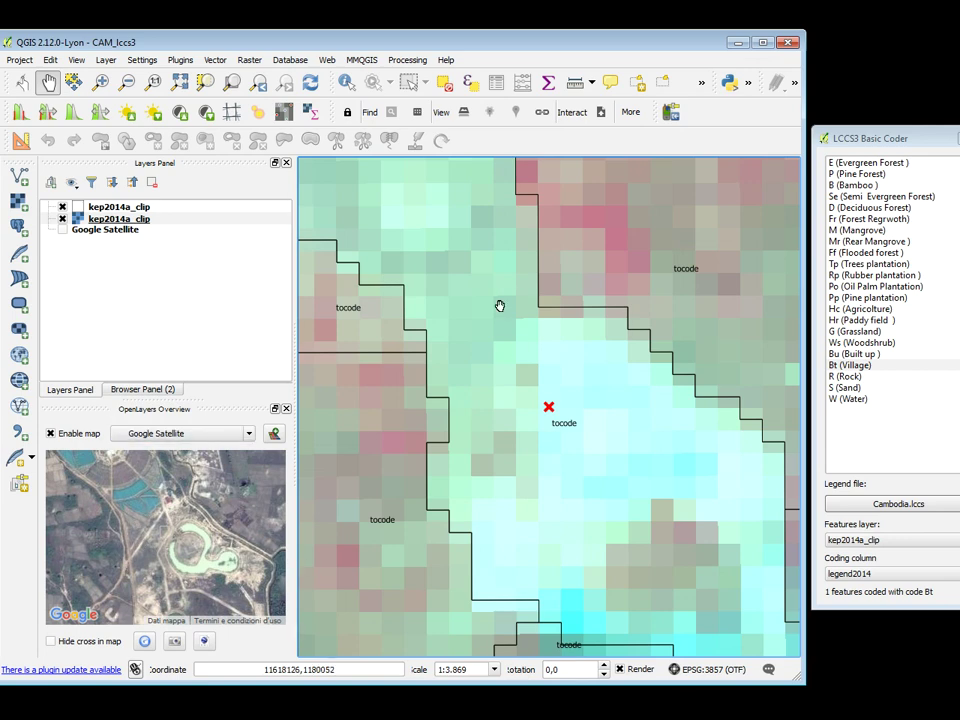
pyautogui.moveTo(546, 425); pyautogui.dragTo(605, 517)
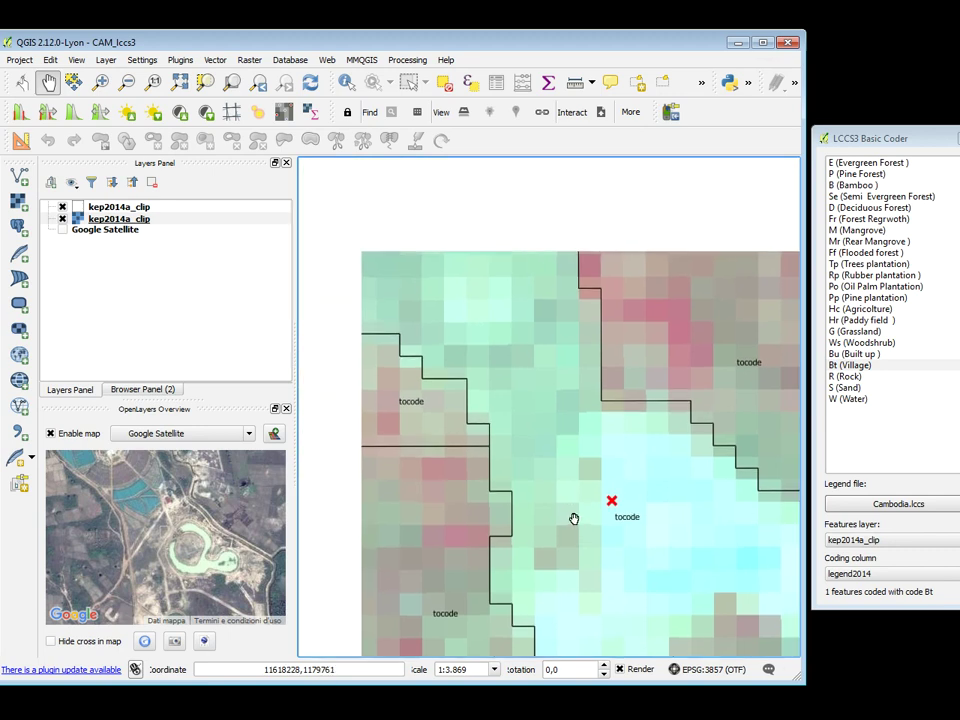
pyautogui.moveTo(552, 470); pyautogui.dragTo(490, 384)
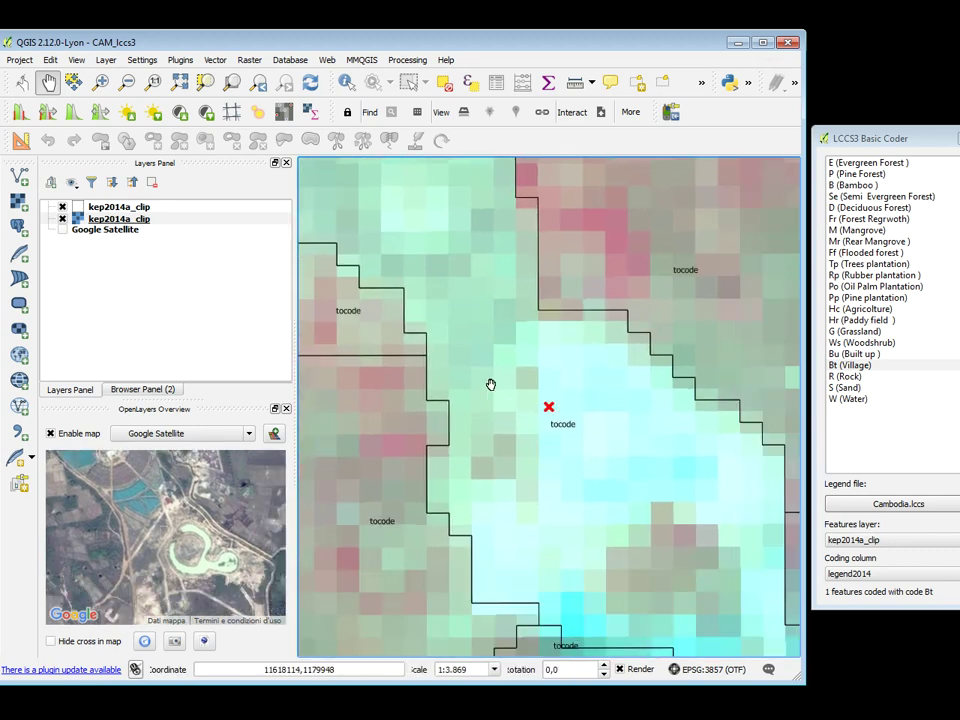
# Code the bright polygon south of the dark reservoir as Bu (Built up) in kep2014a_clip and clear the polygon selection.
pyautogui.click(857, 356)
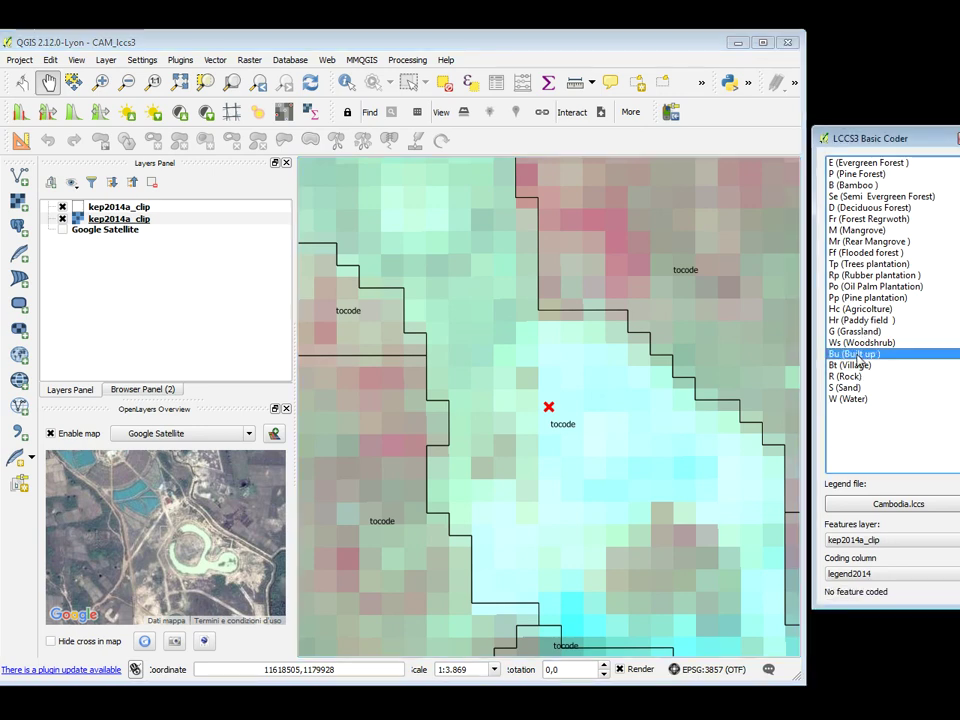
pyautogui.scroll(-1, 606, 489)
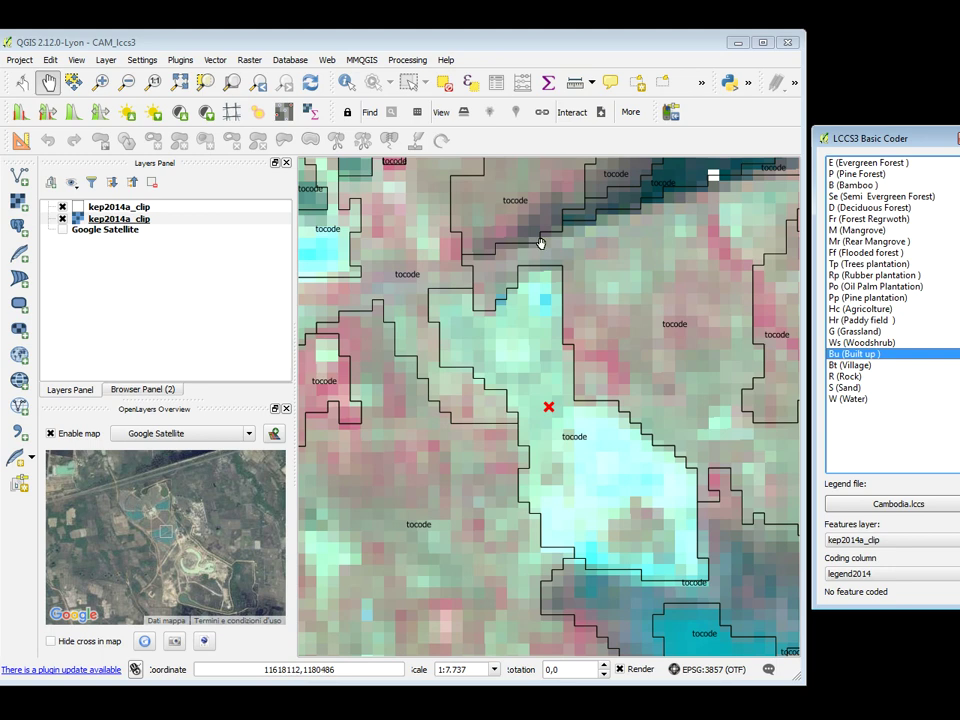
pyautogui.click(137, 207)
pyautogui.click(409, 82)
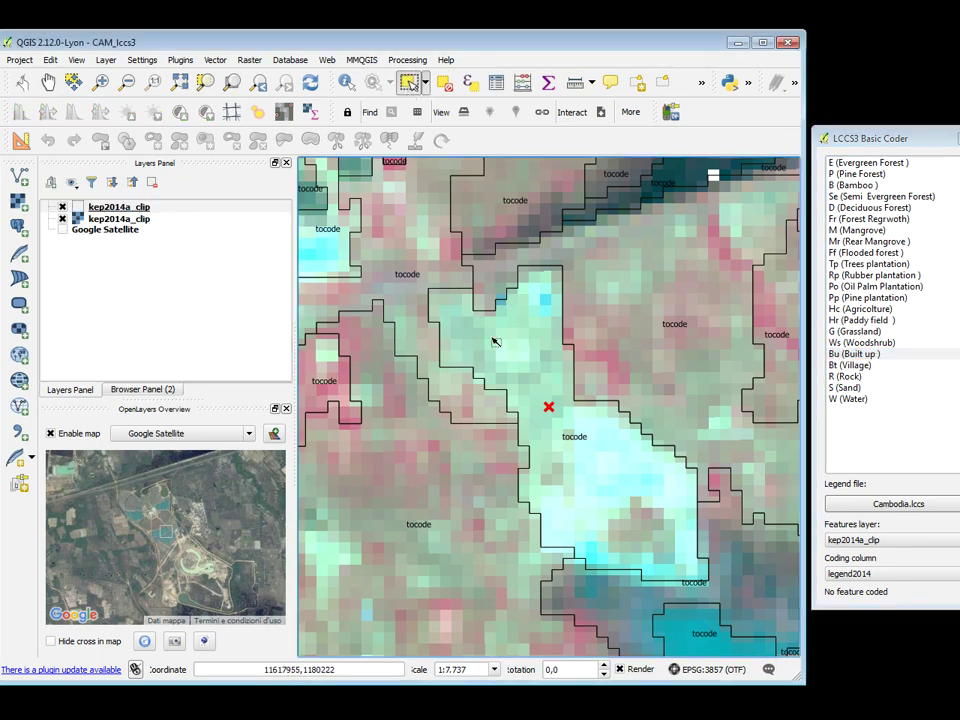
pyautogui.click(493, 342)
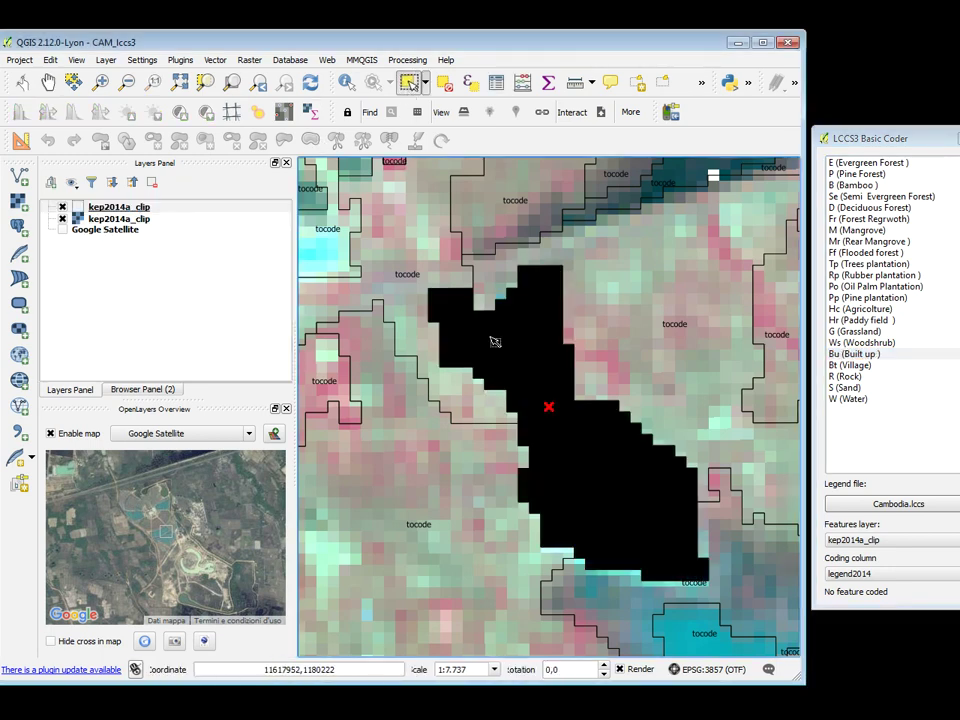
pyautogui.click(866, 354)
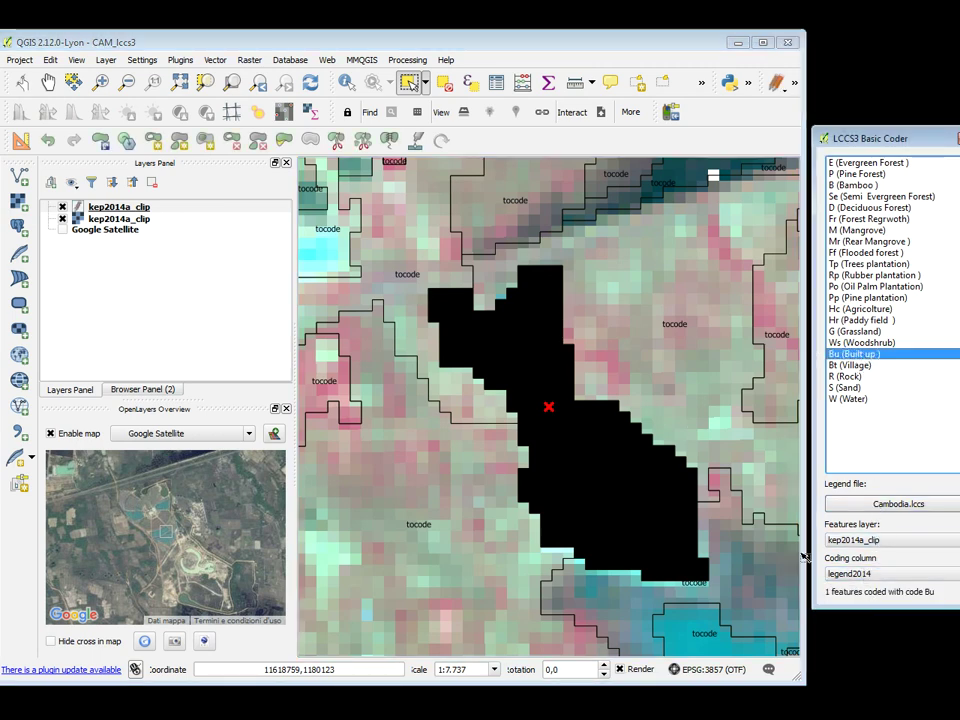
pyautogui.click(632, 328)
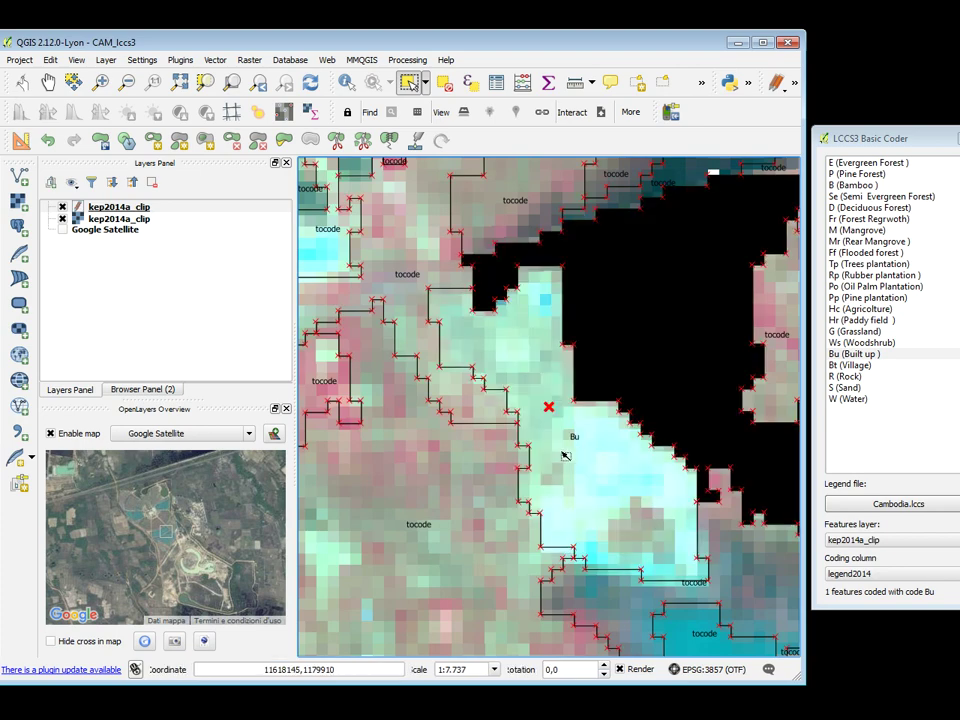
pyautogui.click(444, 82)
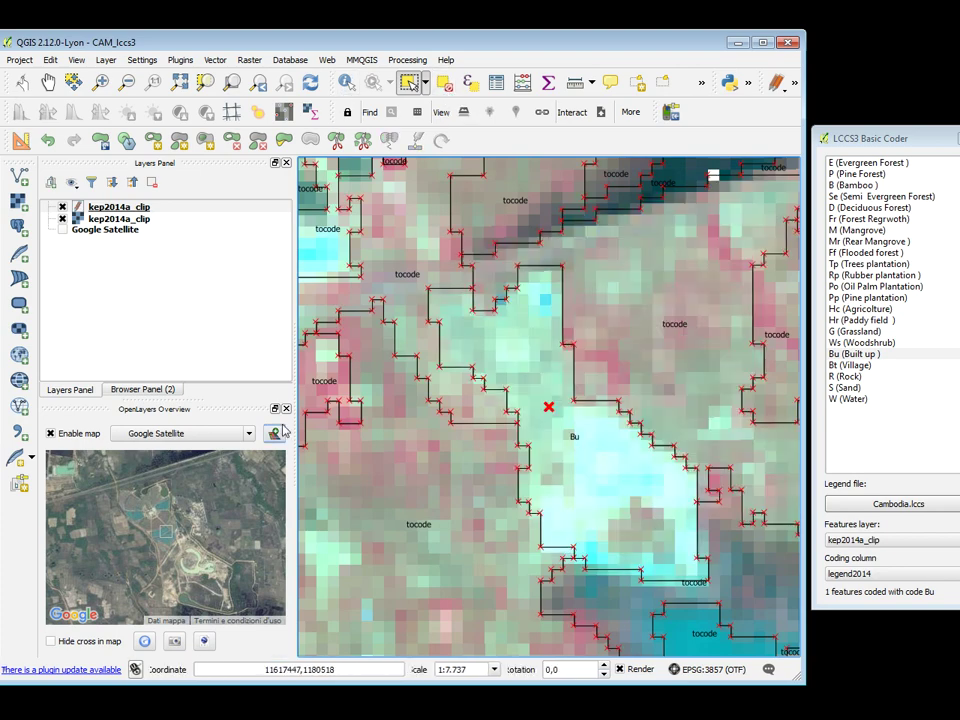
# Stop editing the kep2014a_clip polygon layer and save the changes with the new Bu code.
pyautogui.scroll(-2, 504, 380)
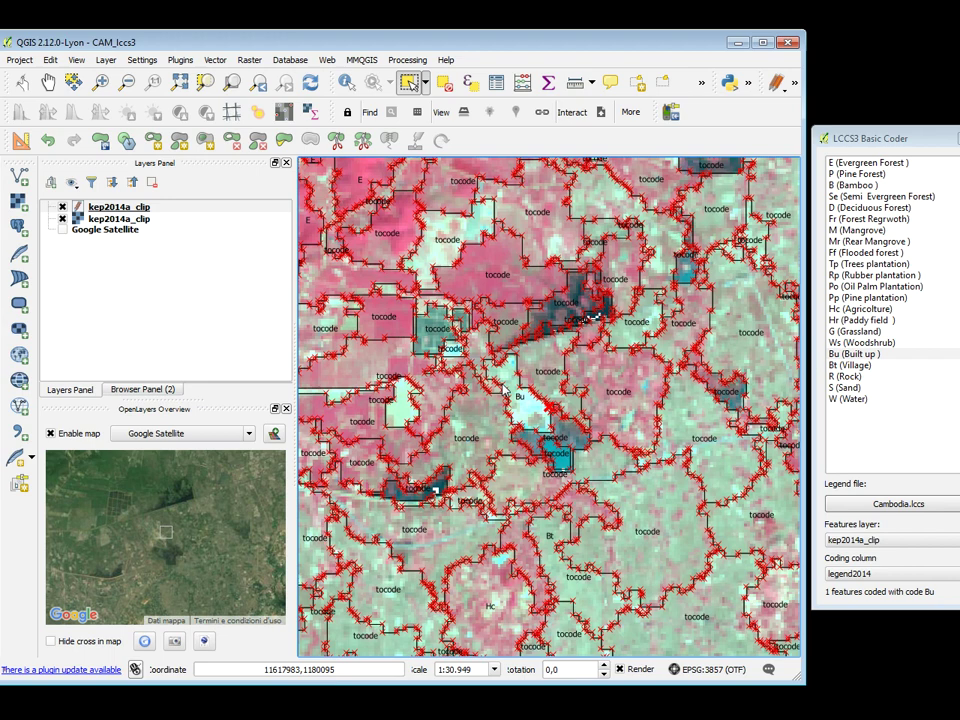
pyautogui.scroll(-1, 506, 390)
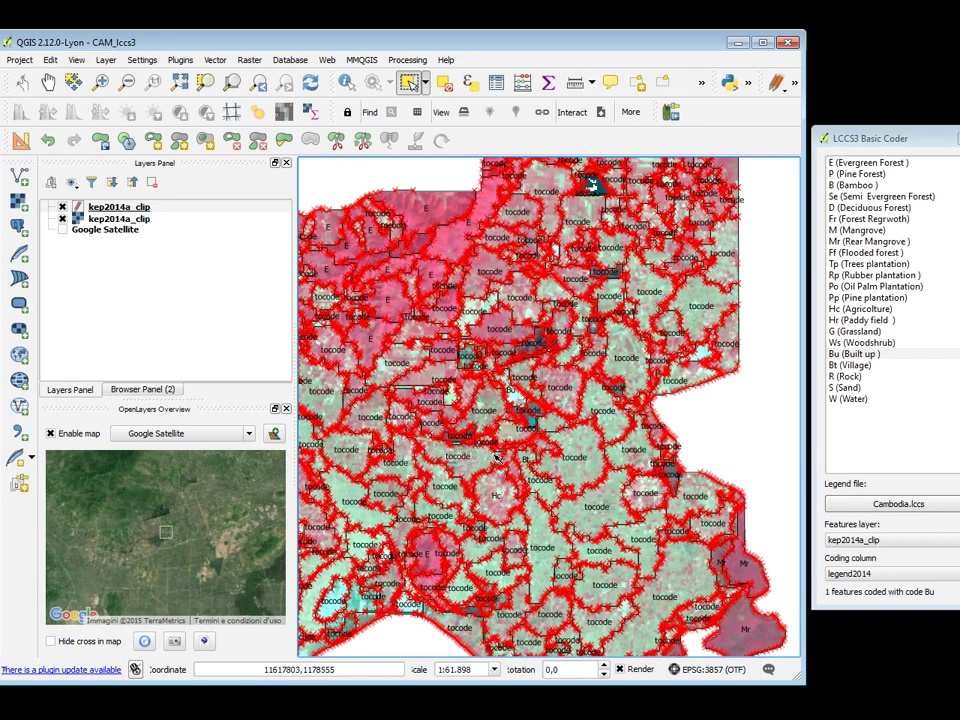
pyautogui.scroll(-1, 403, 345)
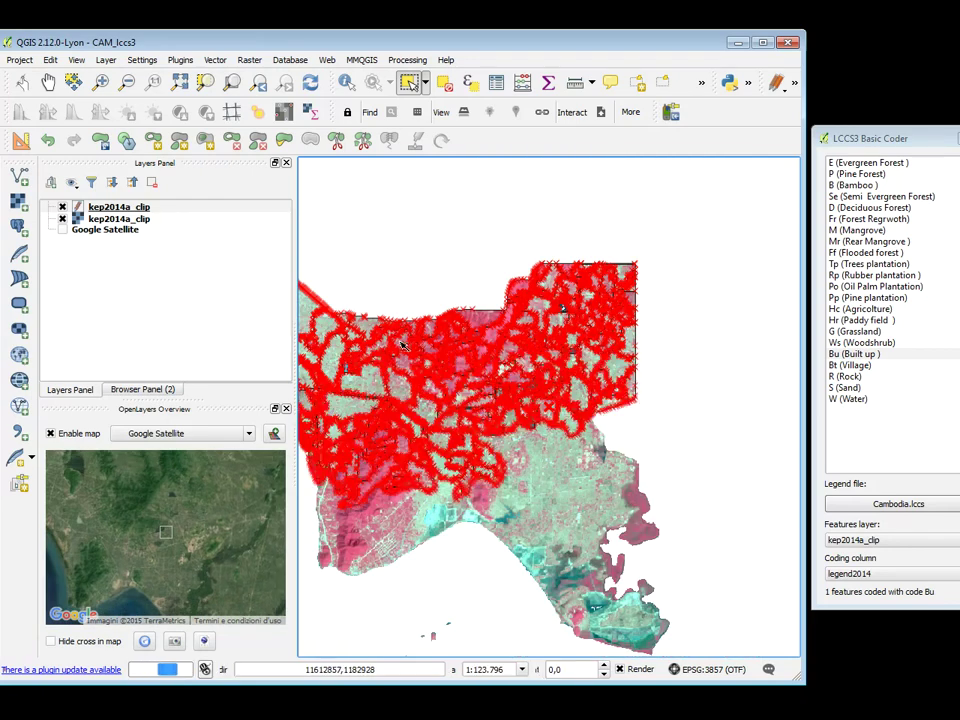
pyautogui.click(795, 88)
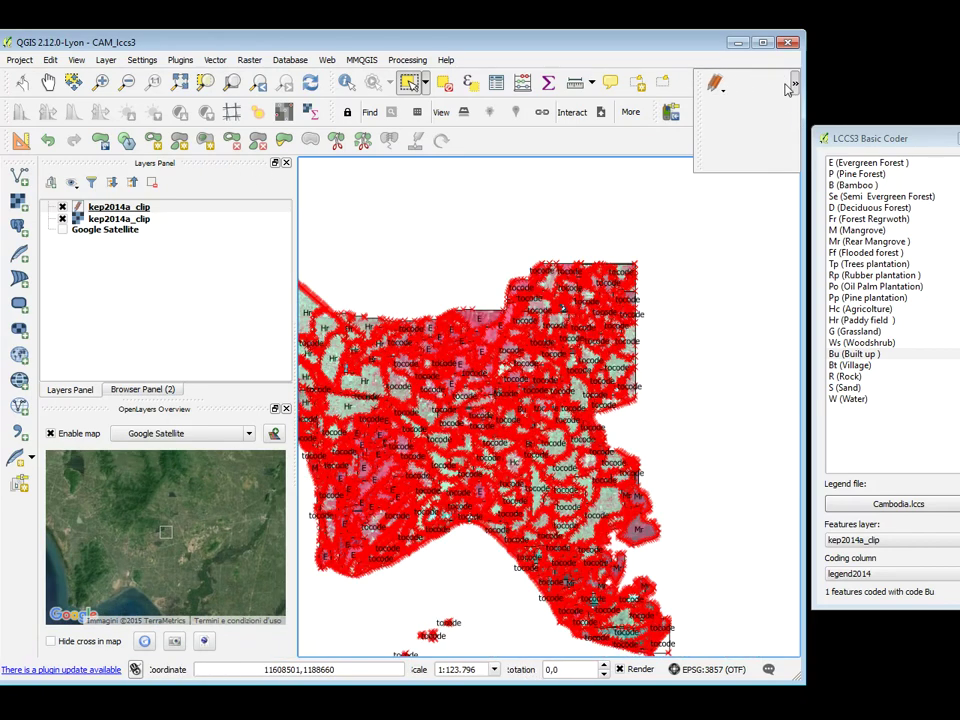
pyautogui.click(715, 83)
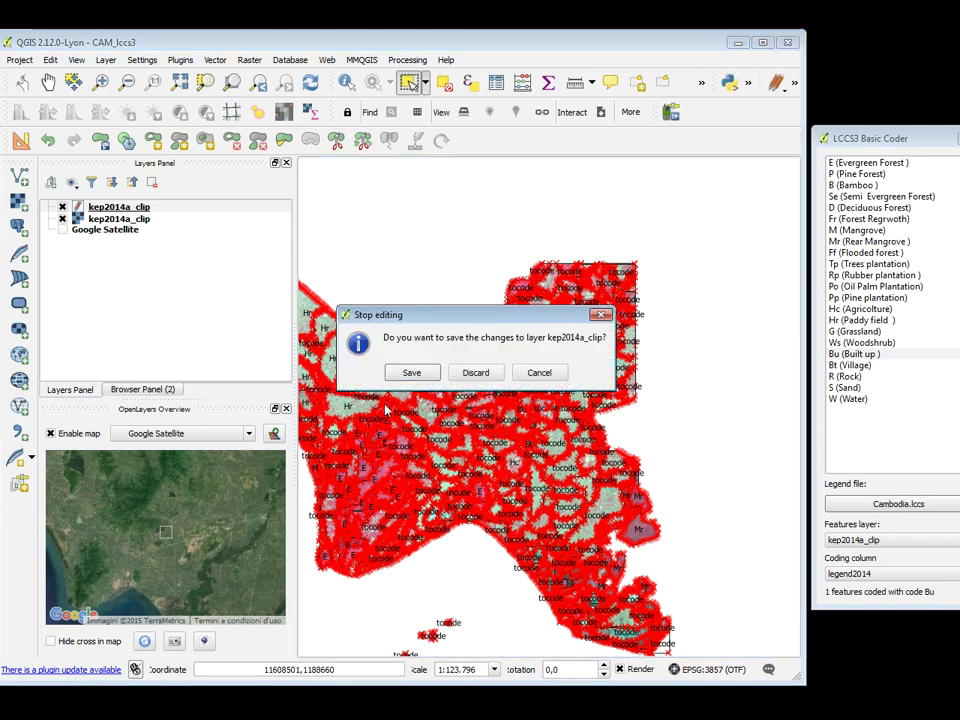
pyautogui.click(418, 375)
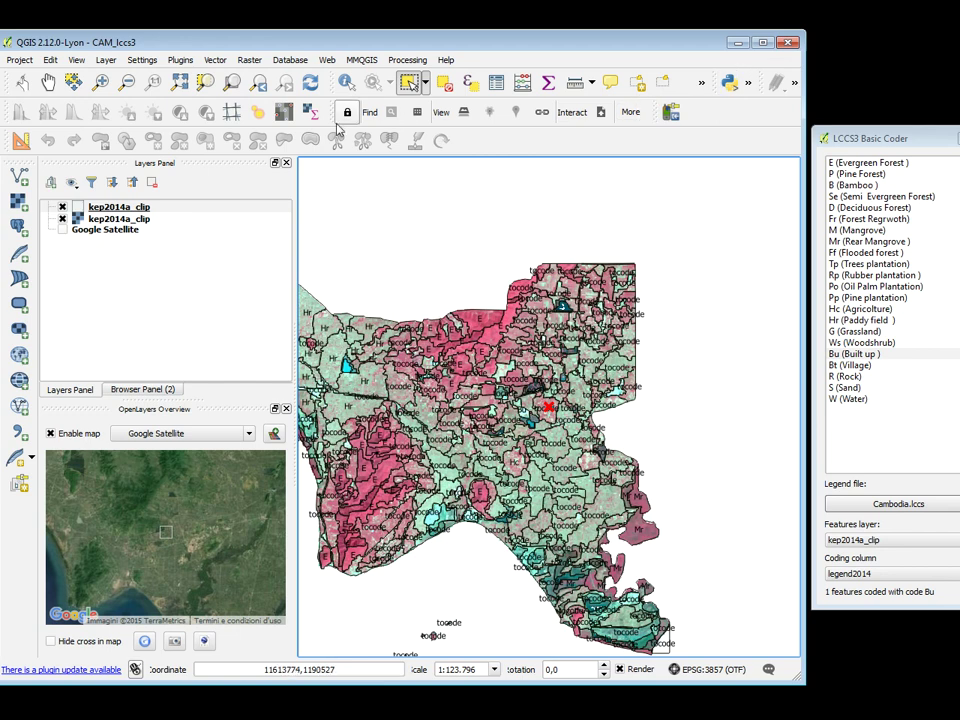
pyautogui.click(47, 82)
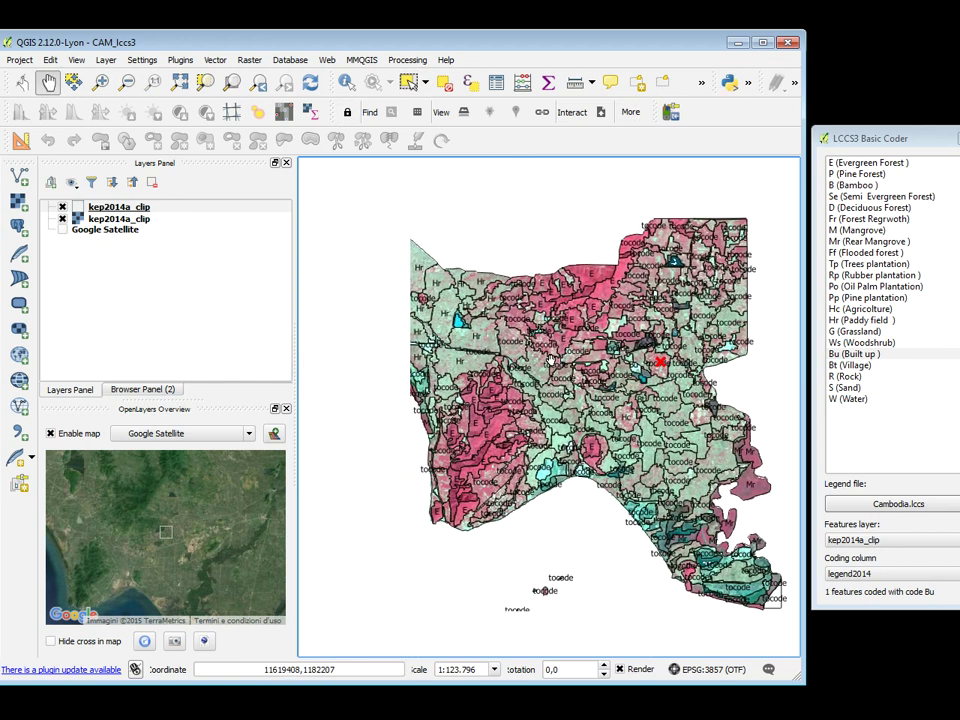
pyautogui.moveTo(428, 480); pyautogui.dragTo(539, 437)
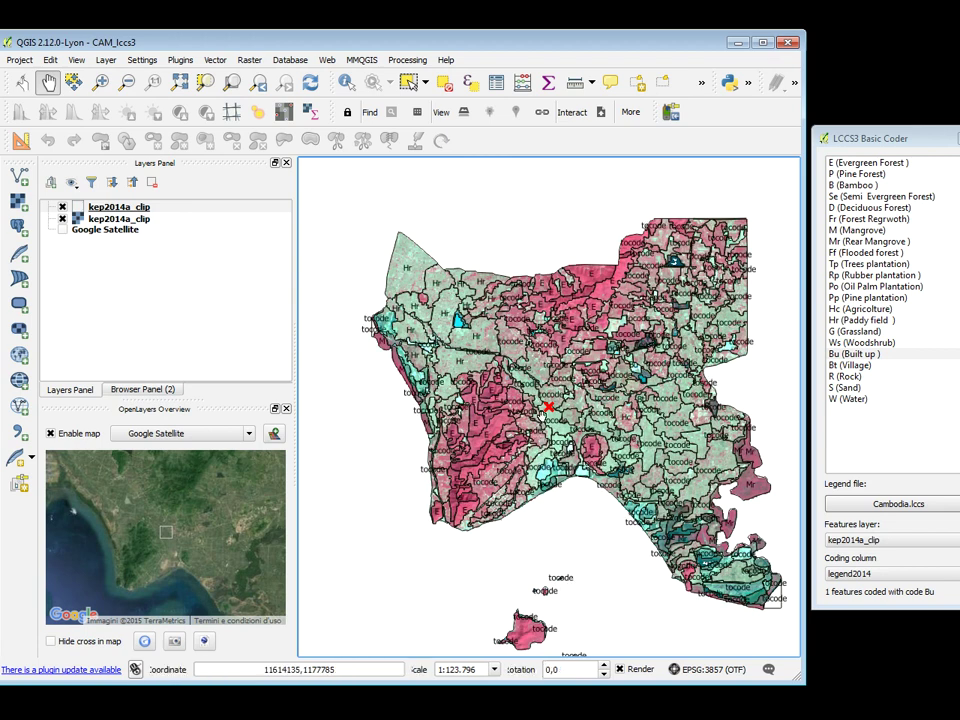